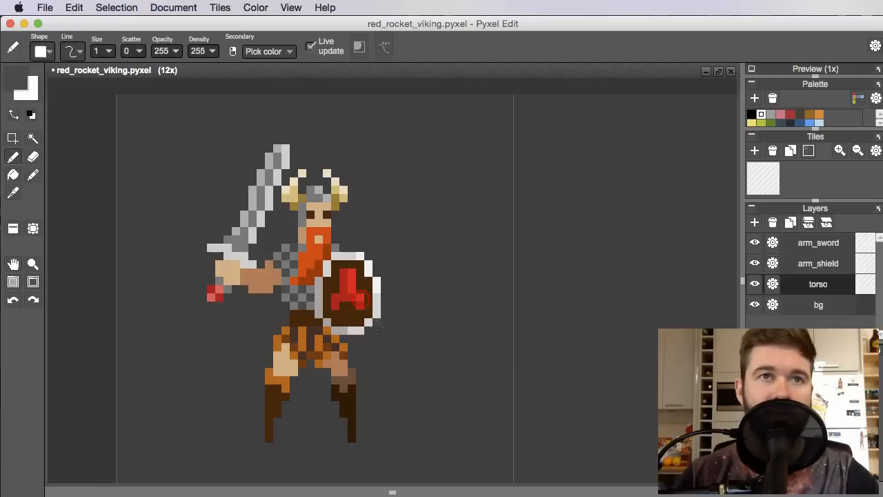
left_click_drag(452, 309, 450, 310)
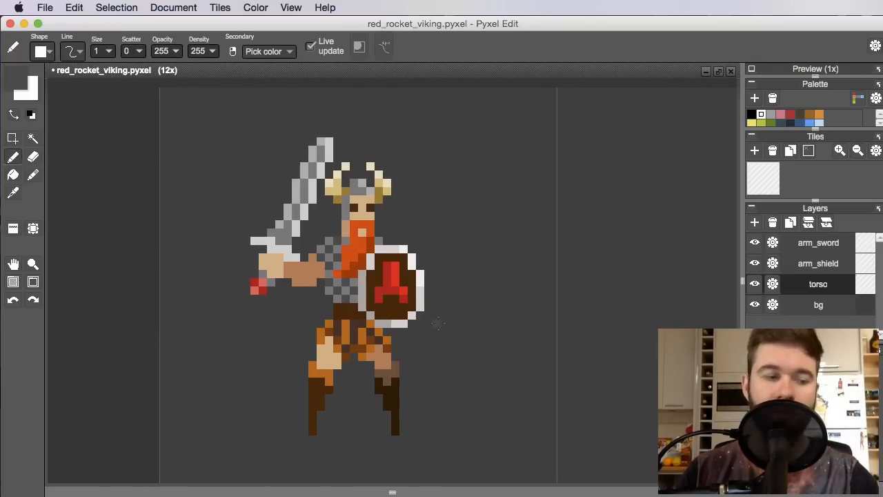
left_click_drag(455, 318, 473, 339)
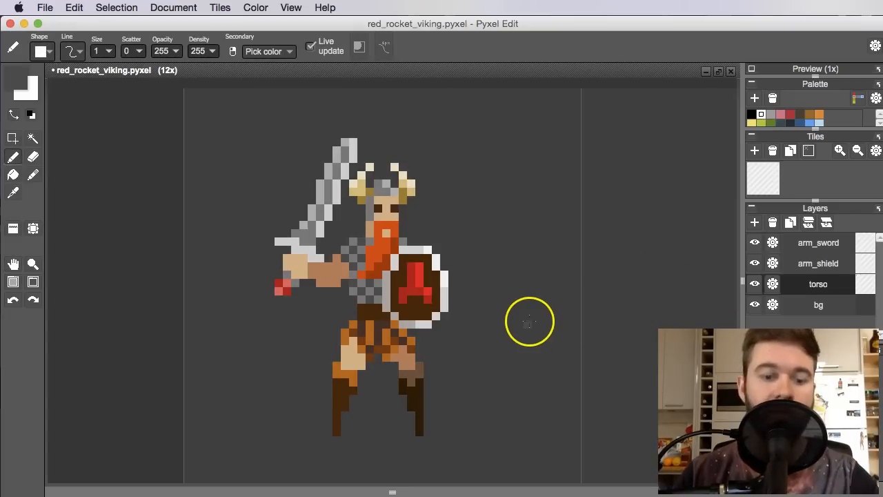
left_click_drag(529, 321, 538, 317)
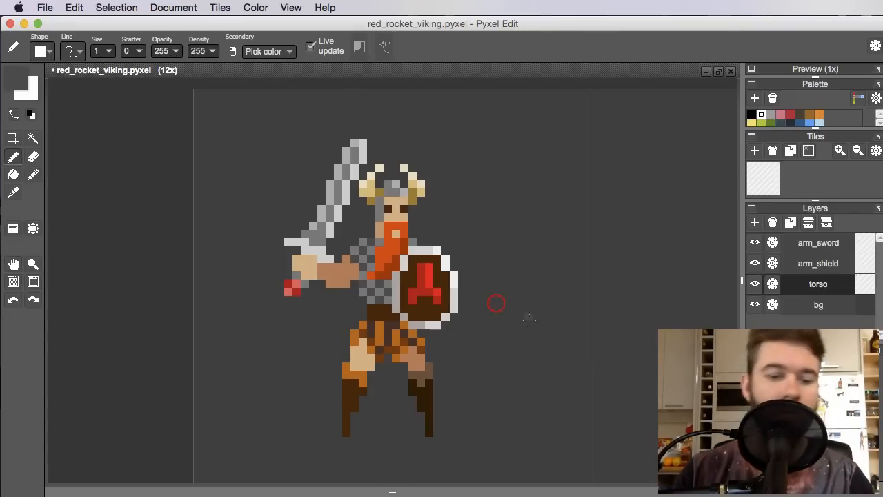
Copy the torso-layer artwork from the viking's tile and paste it into the next three tiles of the row.
scroll(496, 306, "down", 2)
mouse_move(525, 308)
left_mouse_down()
mouse_move(355, 288)
mouse_move(396, 289)
left_mouse_up()
key("s")
key("space")
right_click(282, 274)
key("space")
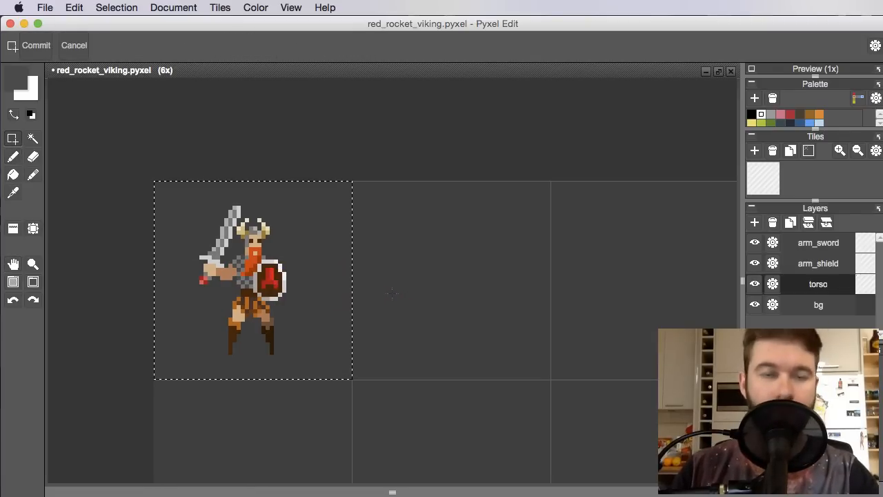
scroll(455, 283, "down", 1)
left_click_drag(455, 282, 378, 274)
right_click(379, 273)
left_click_drag(473, 286, 451, 285)
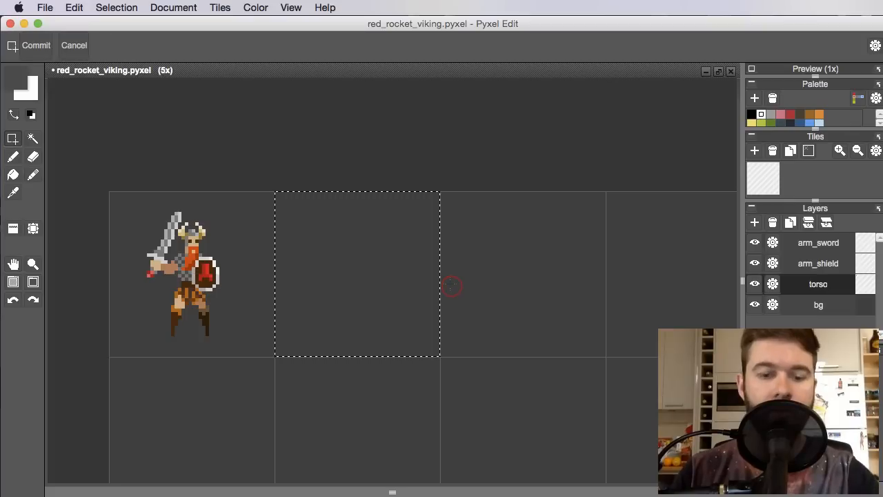
scroll(452, 284, "down", 2)
key("super+v")
right_click(503, 262)
scroll(503, 262, "right", 2)
key("super+v")
right_click(532, 259)
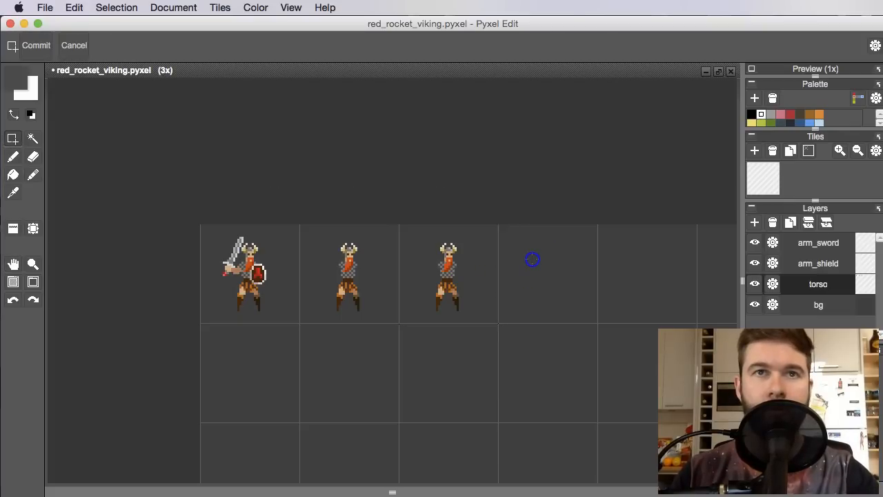
key("super+v")
right_click(503, 326)
left_click_drag(576, 349, 536, 328)
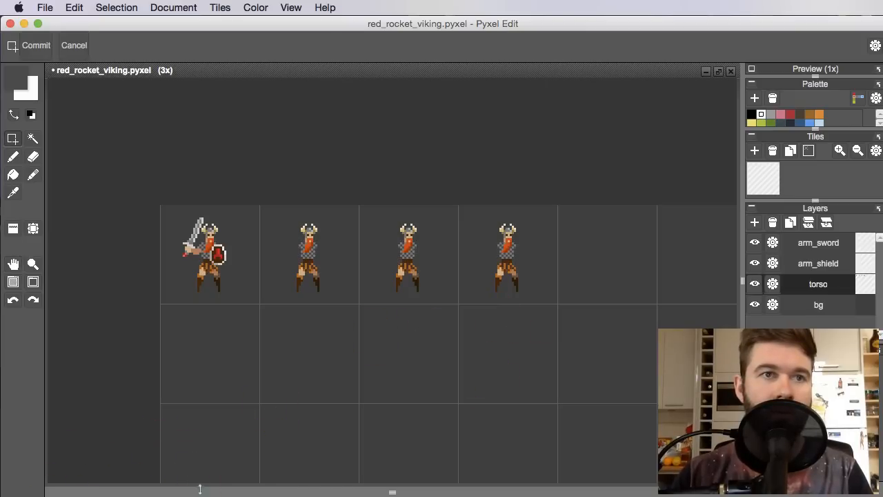
Reveal the animation area below the canvas and widen the Playback area to show the whole viking.
left_click_drag(391, 491, 401, 337)
left_click_drag(422, 270, 391, 185)
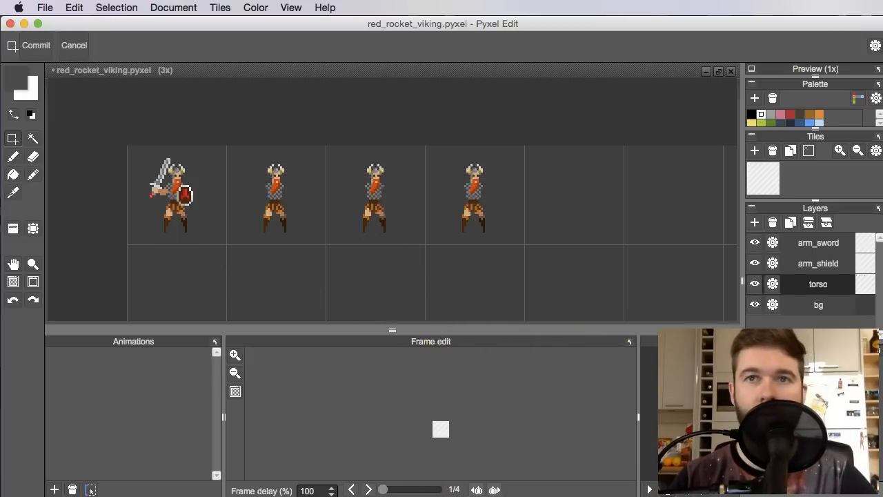
left_click_drag(639, 418, 433, 408)
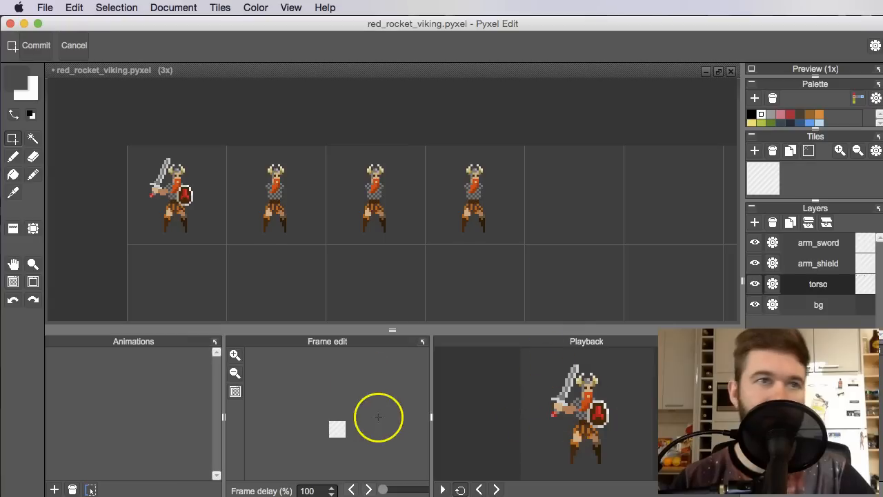
Create a four-frame animation named "idle" starting at tile 0 and play it.
left_click(54, 488)
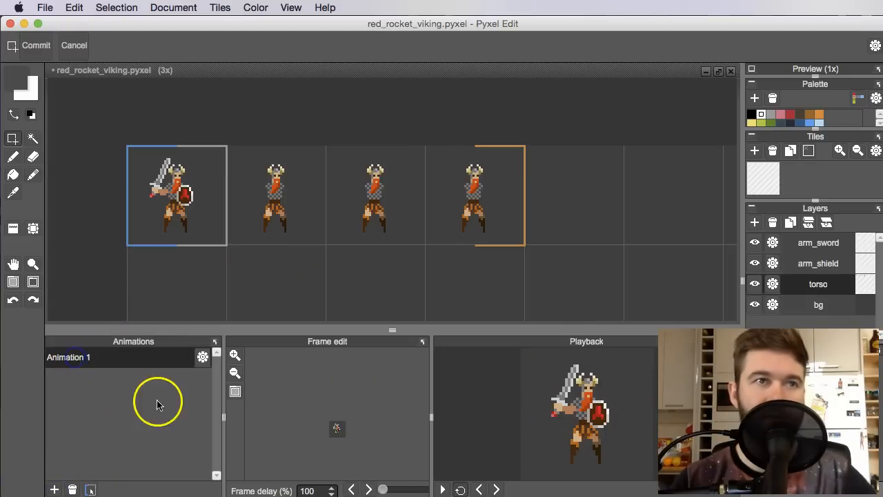
left_click(202, 356)
type("idle")
key("Return")
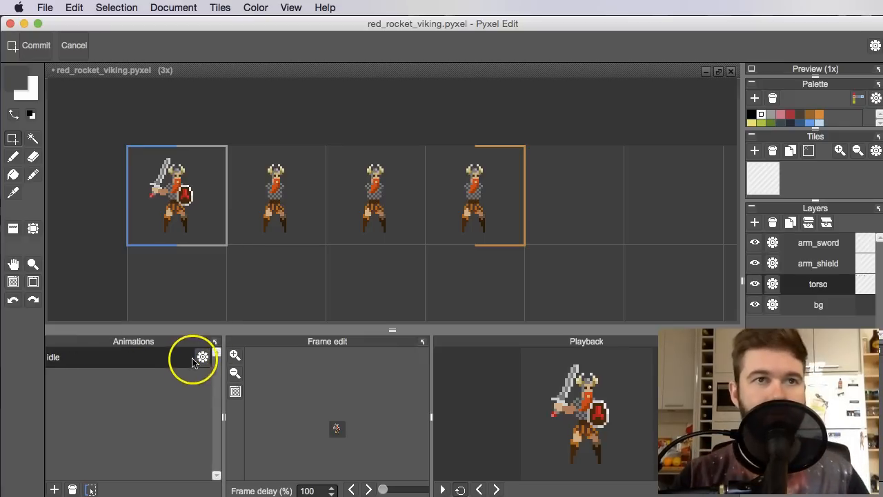
left_click(202, 357)
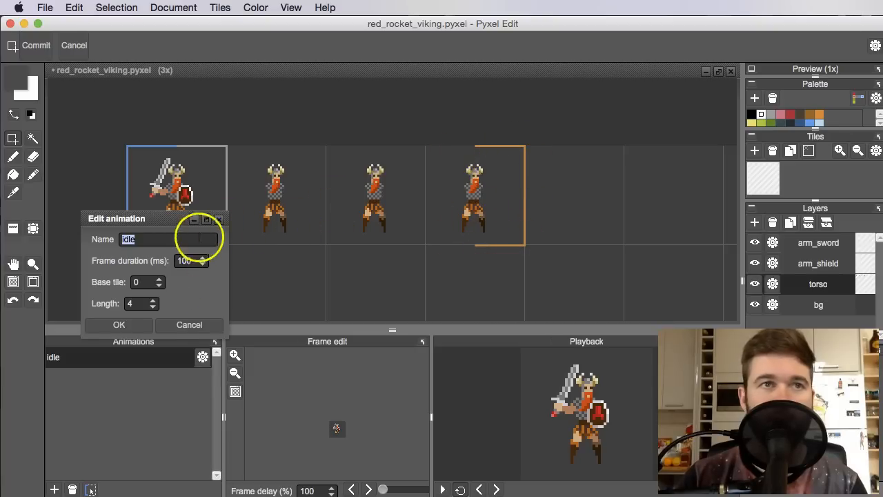
left_click(120, 325)
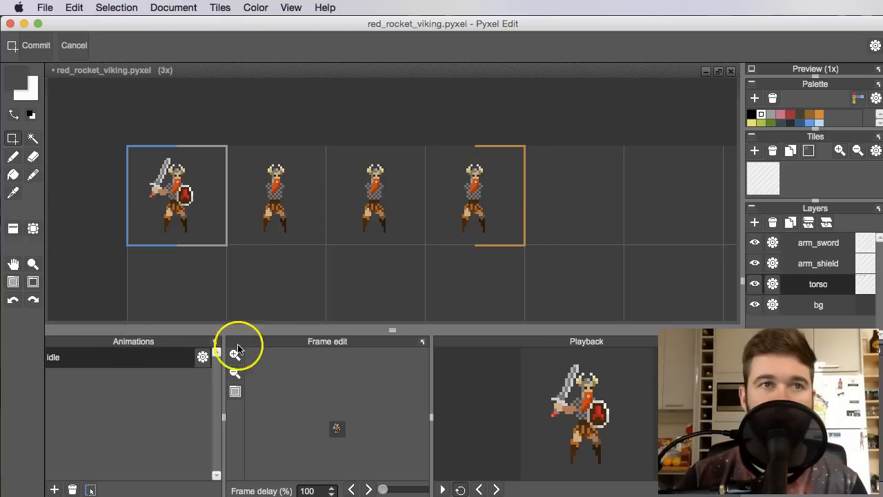
left_click(443, 489)
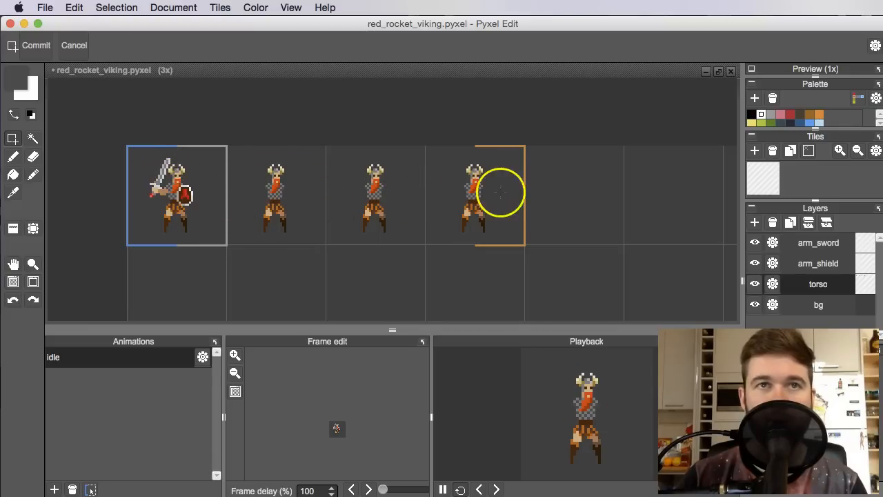
scroll(317, 197, "up", 1)
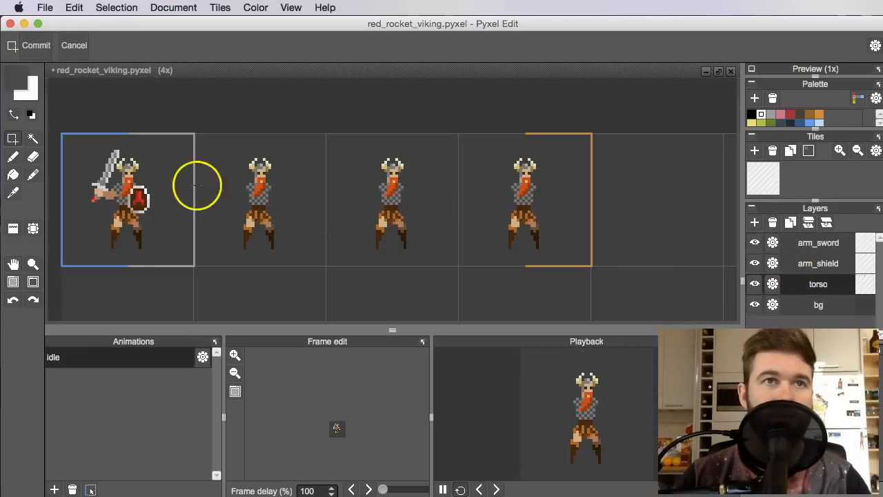
scroll(256, 167, "up", 1)
scroll(241, 161, "up", 1)
left_click_drag(216, 144, 364, 255)
left_click(278, 188)
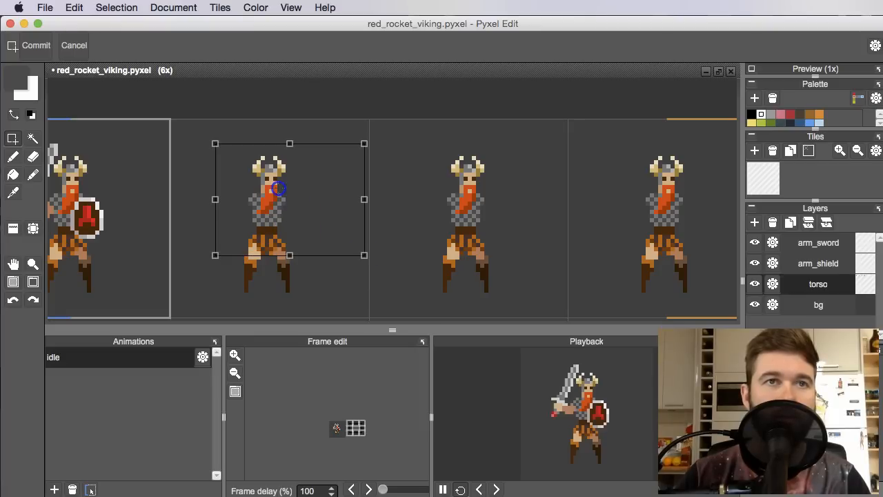
left_click(481, 219)
left_click(534, 219)
Shift the viking's upper body down one pixel in the third and fourth tiles on the torso layer.
left_click_drag(602, 204, 540, 191)
left_click_drag(352, 136, 490, 243)
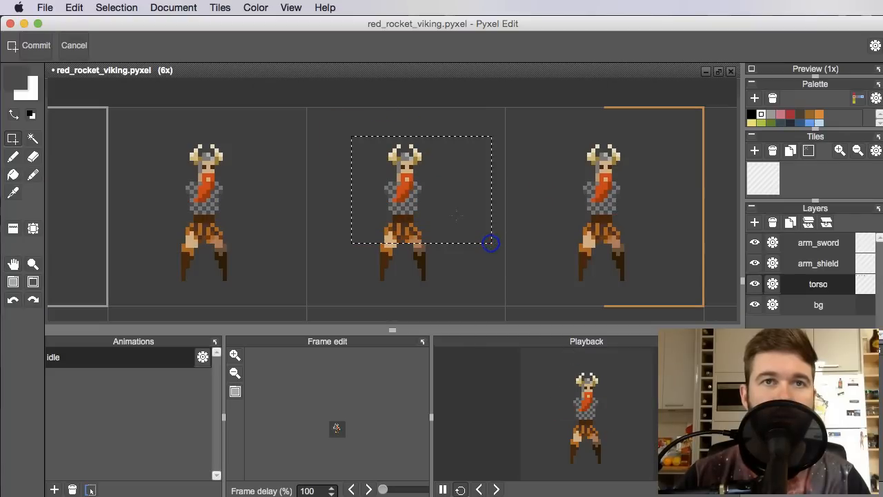
left_click_drag(438, 194, 440, 199)
left_click(542, 260)
left_click(567, 256)
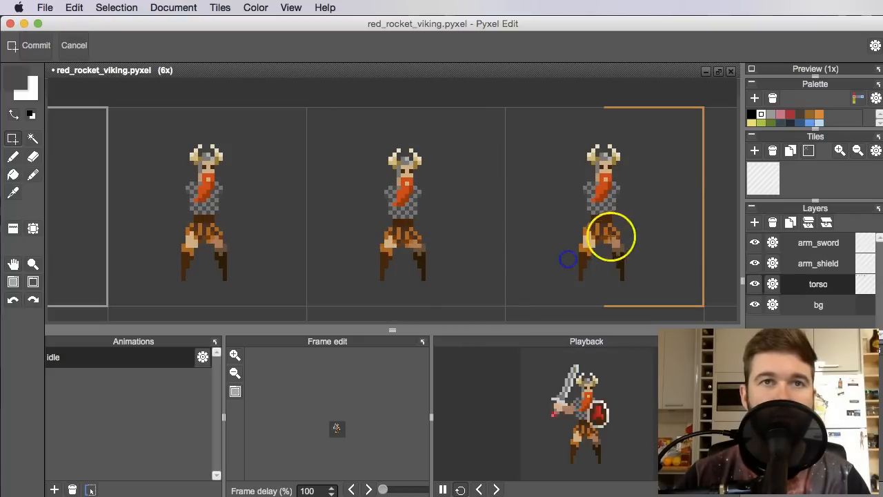
left_click_drag(608, 238, 474, 223)
left_click_drag(427, 115, 543, 232)
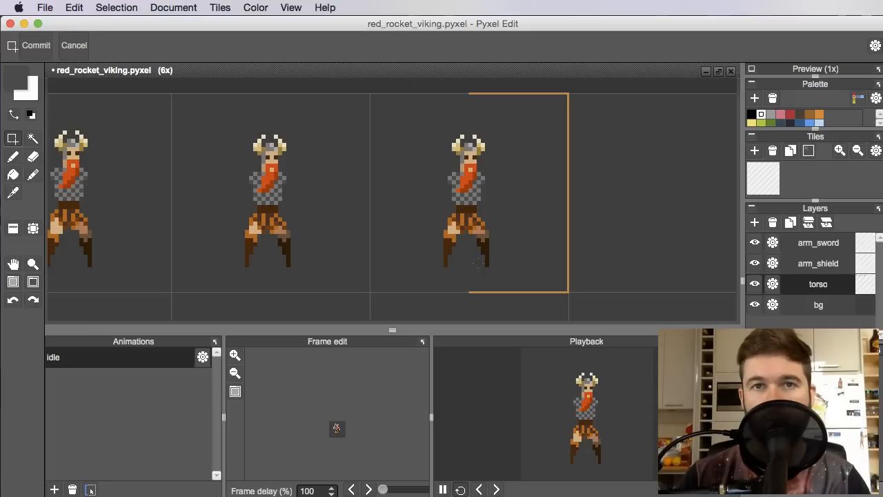
Copy the sword arm from the first tile on the arm_sword layer into the other three animation tiles.
scroll(459, 235, "down", 2)
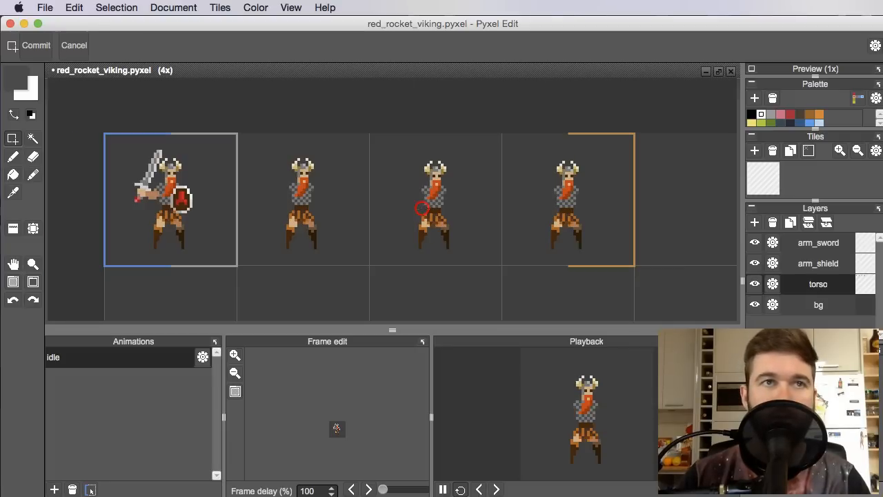
scroll(285, 215, "up", 1)
left_click_drag(238, 213, 262, 225)
left_click_drag(428, 218, 412, 216)
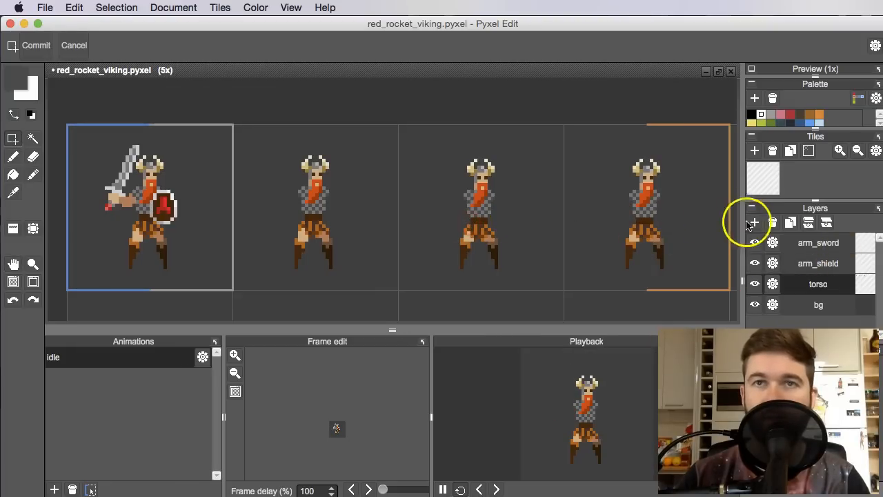
left_click(828, 263)
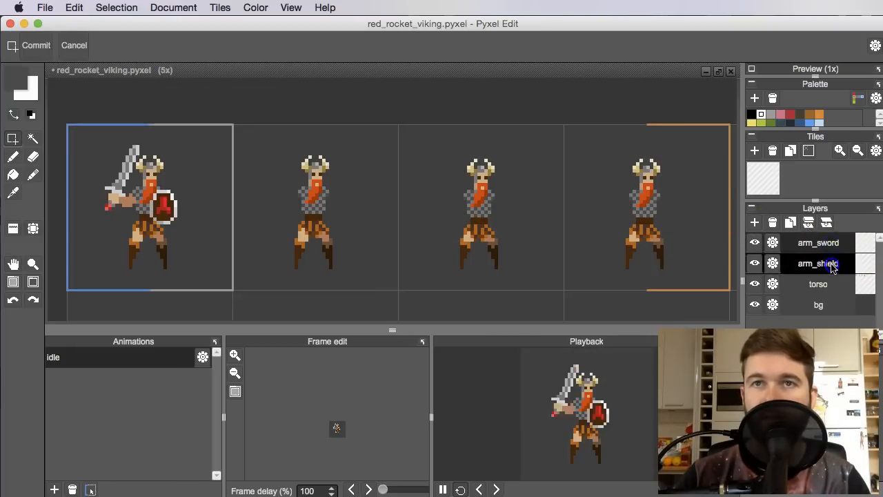
left_click(829, 244)
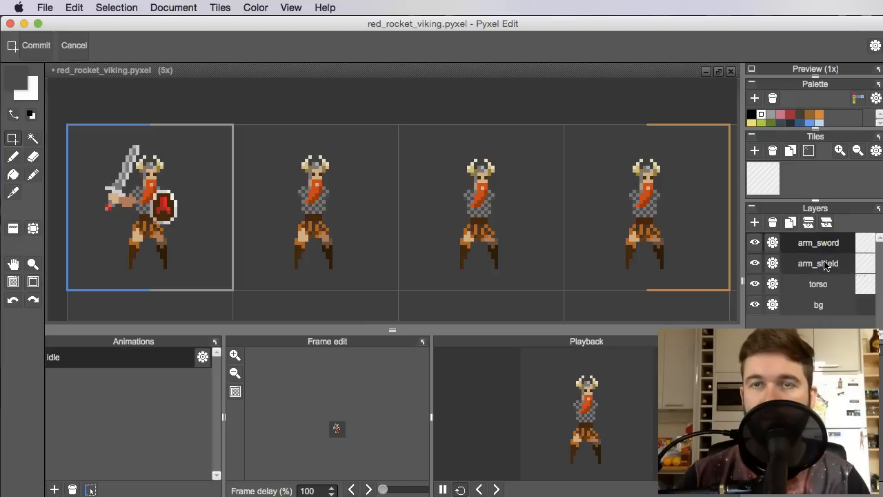
left_click(832, 263)
left_click(829, 243)
left_click_drag(494, 215, 493, 219)
left_click(217, 158)
right_click(317, 174)
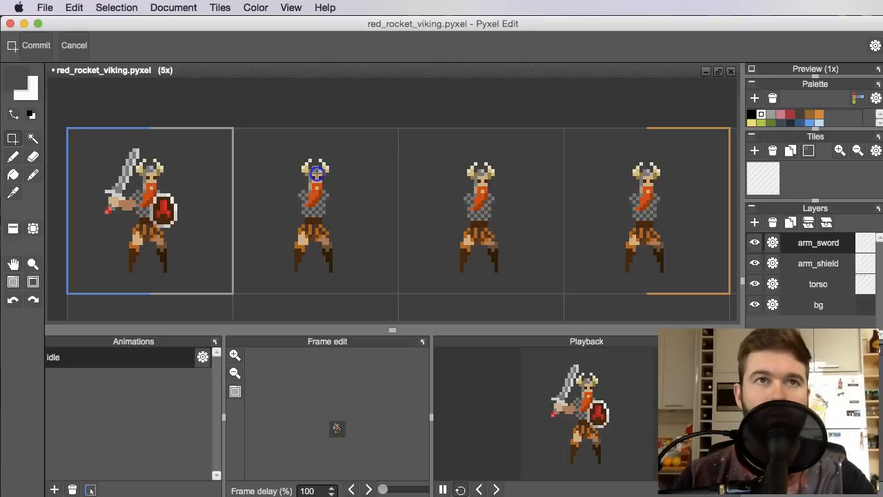
key("super+v")
right_click(505, 187)
key("super+v")
right_click(588, 197)
key("super+v")
right_click(418, 211)
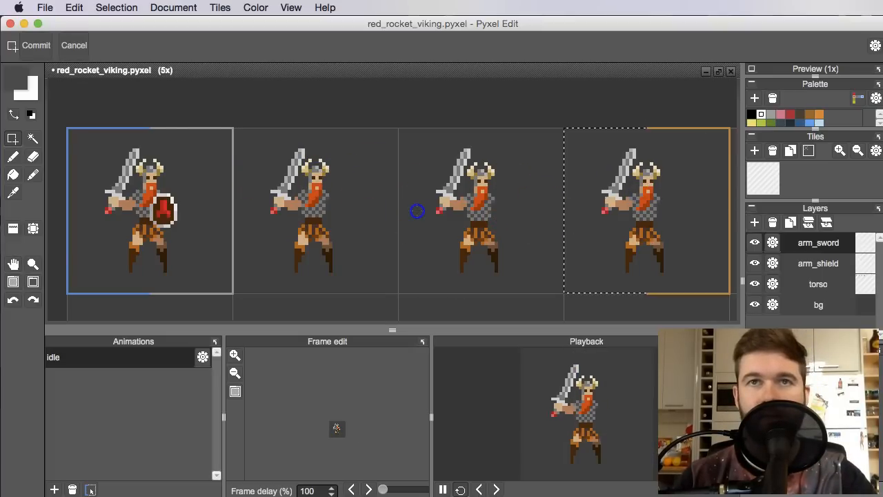
Copy the shield arm from the first tile on the arm_shield layer into the other three animation tiles.
left_click(828, 268)
left_click(228, 213)
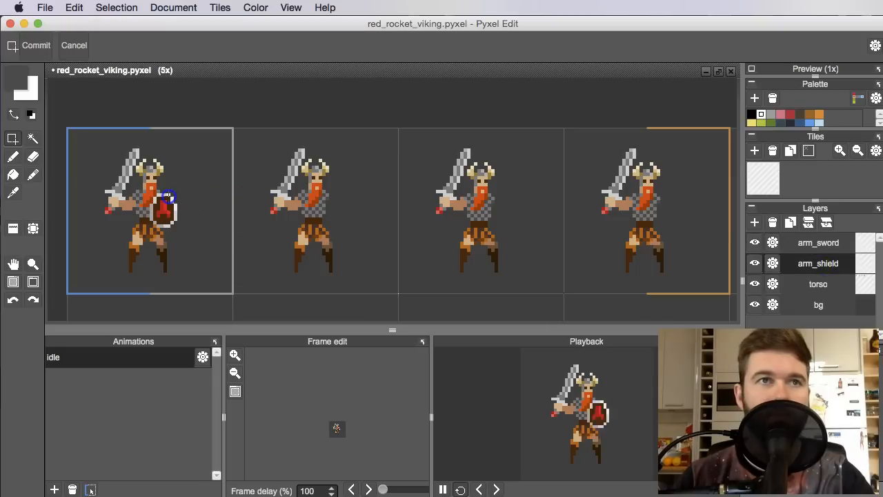
key("super+c")
right_click(273, 169)
key("super+v")
right_click(476, 190)
key("super+v")
right_click(625, 207)
key("super+v")
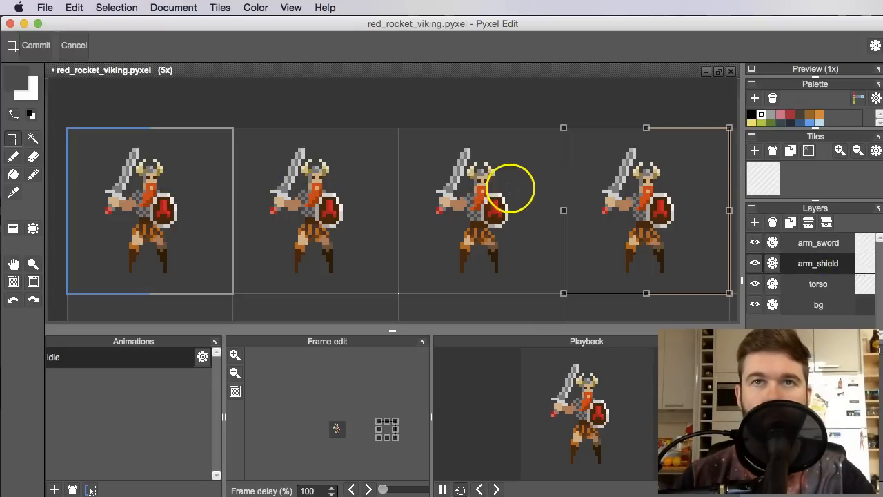
Nudge the shield arm down one pixel in the third and fourth tiles on the arm_shield layer.
key("space")
left_click_drag(438, 235, 360, 238)
right_click(427, 198)
key("Down")
right_click(569, 205)
left_click(578, 207)
key("Down")
right_click(697, 192)
Nudge the sword arm down one pixel in the third and fourth tiles on the arm_sword layer.
left_click(826, 242)
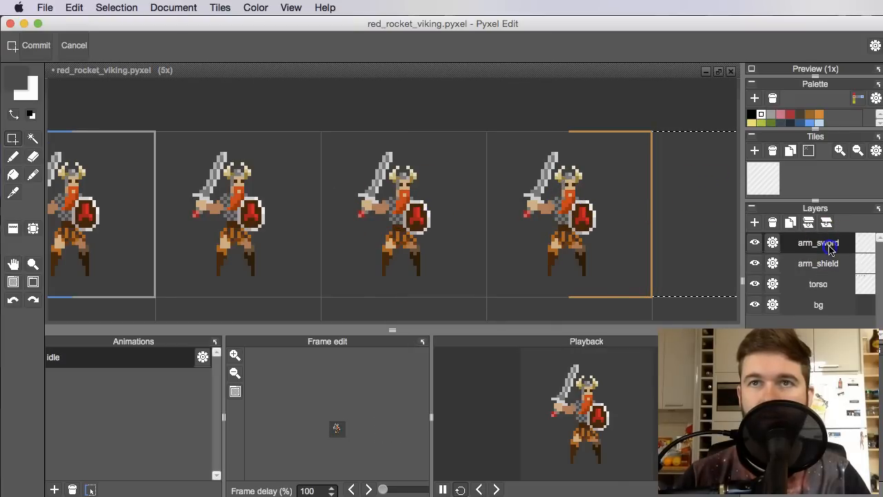
left_click(404, 200)
key("Down")
right_click(562, 192)
left_click(587, 205)
key("Down")
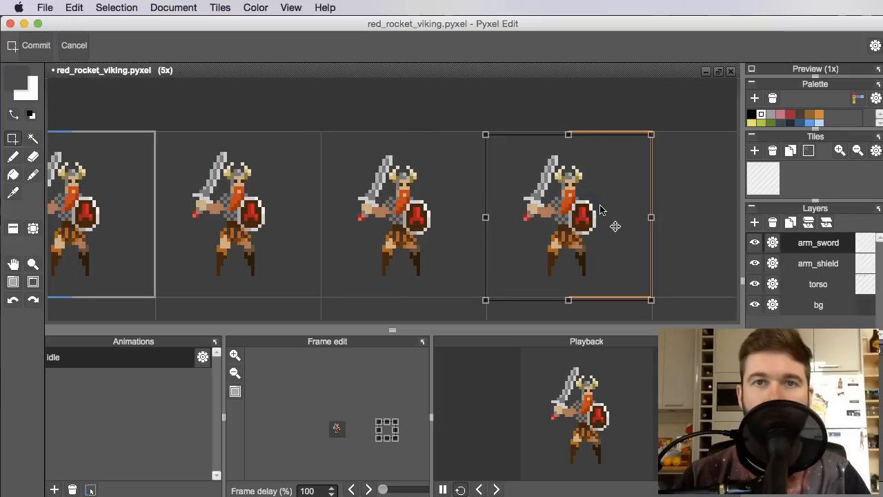
right_click(690, 213)
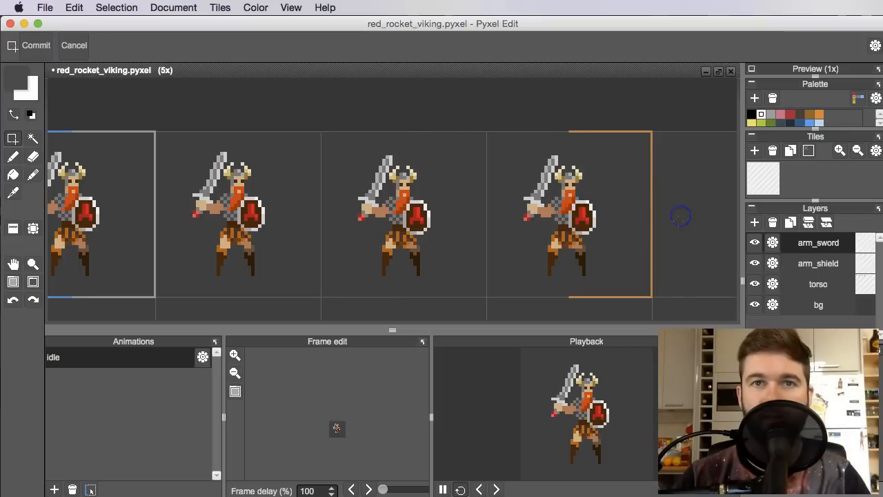
Examine the four viking frames on the canvas alongside the playing idle animation.
scroll(583, 225, "down", 1)
key("space")
left_click_drag(613, 228, 617, 221)
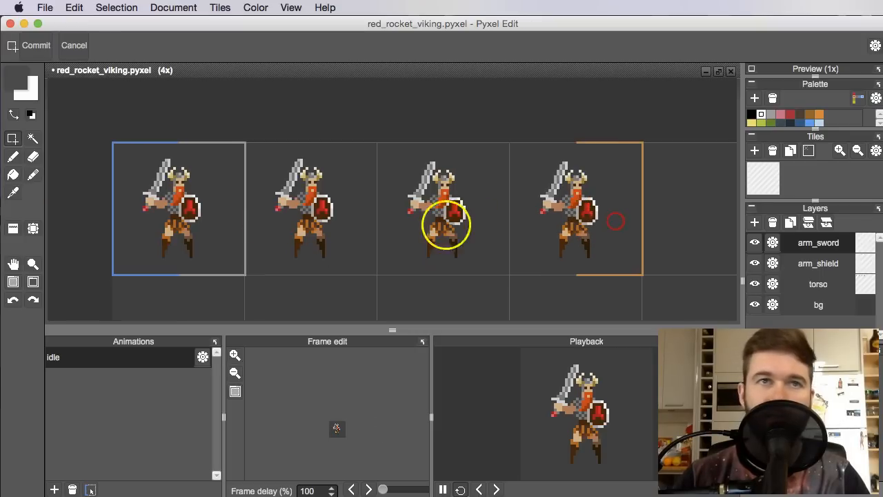
scroll(269, 210, "up", 1)
key("space")
mouse_move(324, 201)
left_mouse_down()
mouse_move(375, 212)
mouse_move(327, 214)
left_mouse_up()
key("space")
key("space")
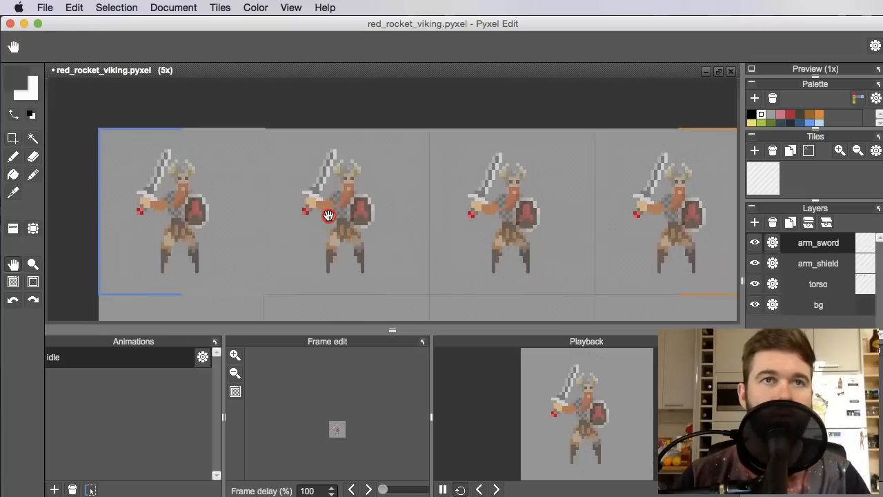
left_click_drag(270, 211, 372, 214)
key("space")
key("space")
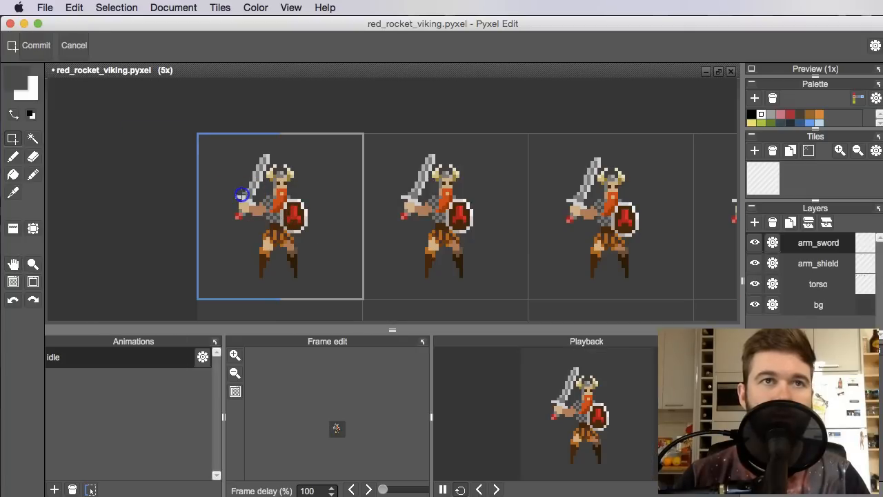
right_click(312, 194)
left_click(429, 204)
left_click(360, 214)
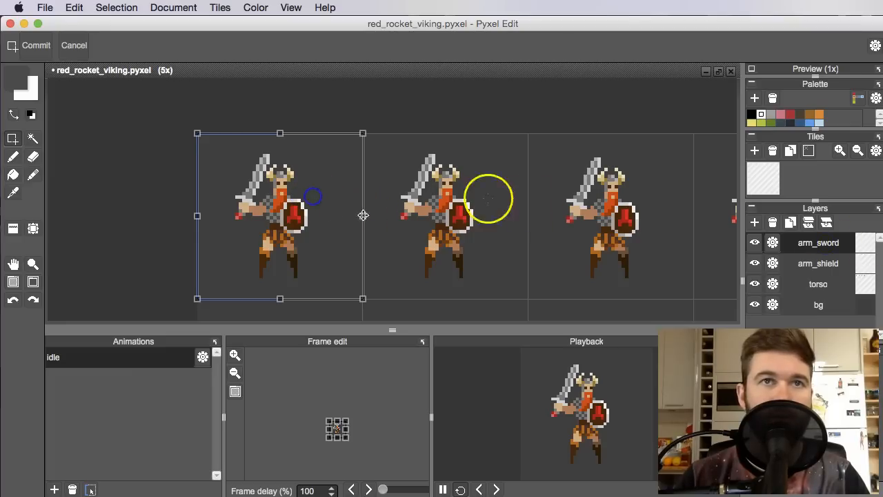
left_click(367, 209)
left_click_drag(528, 231, 519, 231)
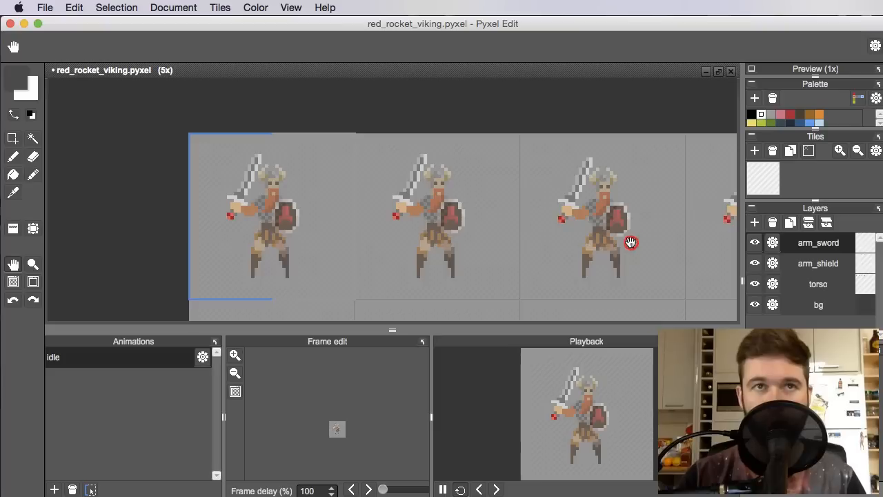
Compare the sword and shield arm positions across the viking tiles with the looping idle playback.
left_click_drag(634, 242, 597, 241)
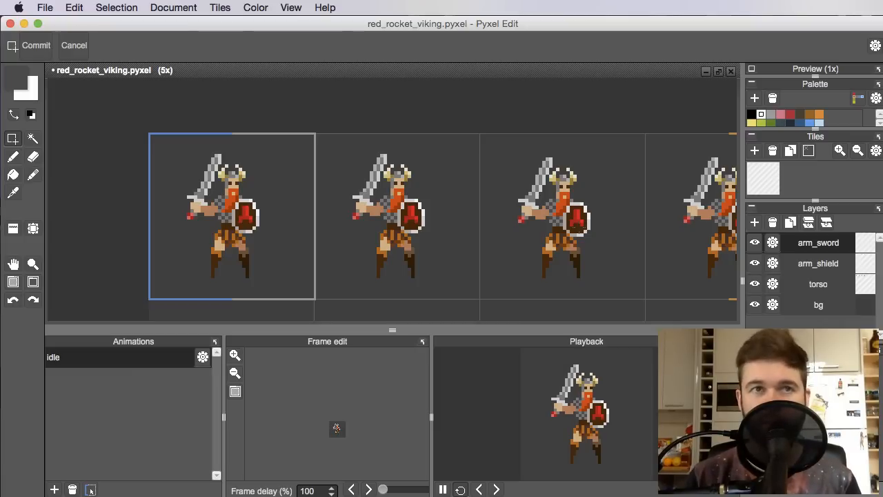
scroll(510, 172, "right", 5)
scroll(531, 193, "down", 1)
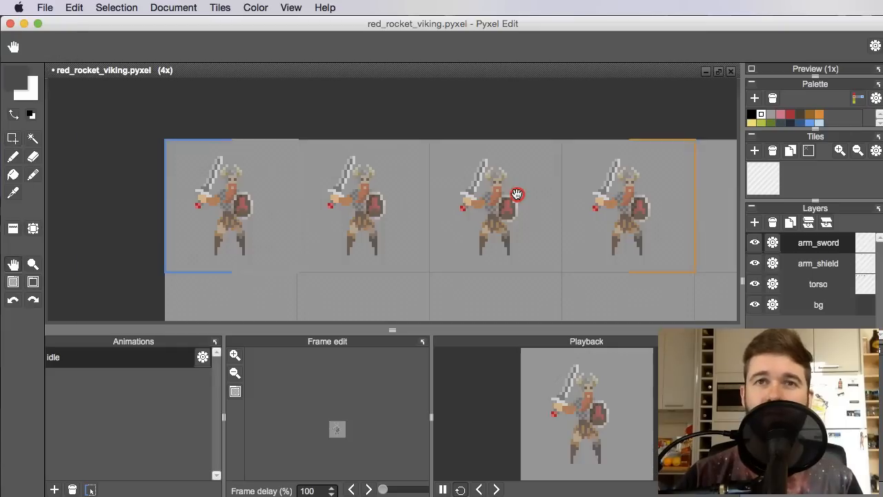
scroll(317, 157, "up", 1)
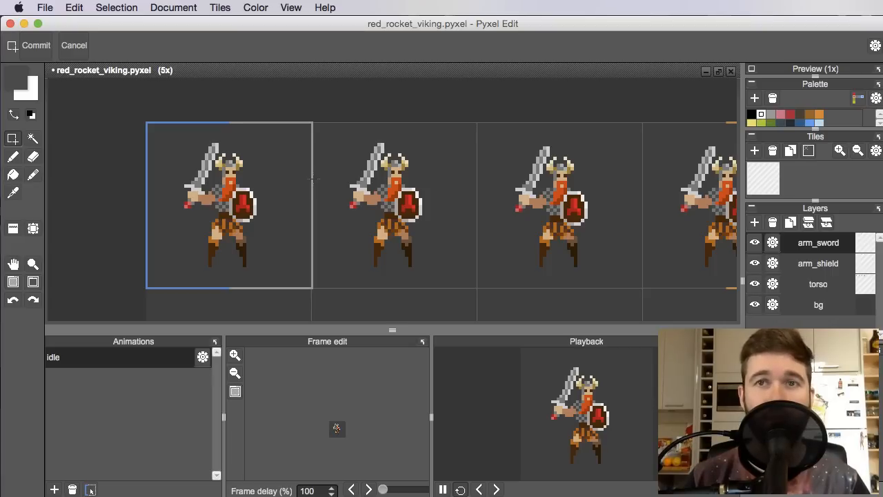
left_click_drag(232, 154, 315, 211)
scroll(362, 227, "down", 1)
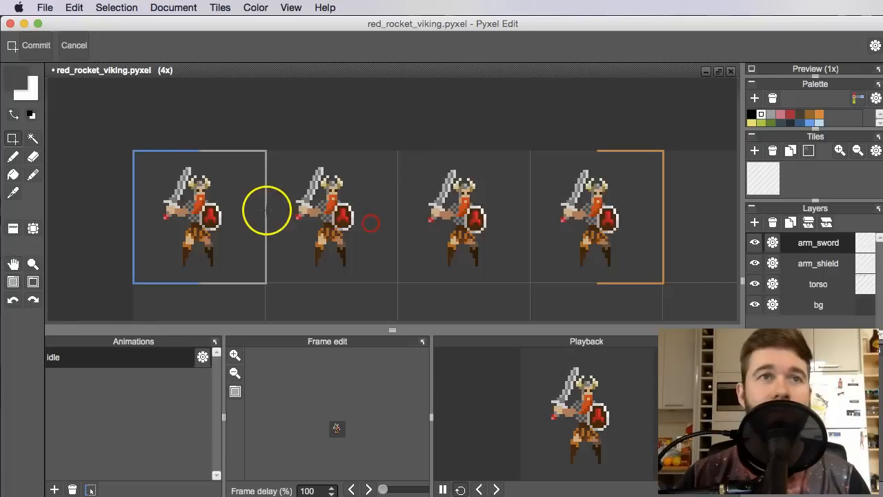
scroll(243, 196, "up", 2)
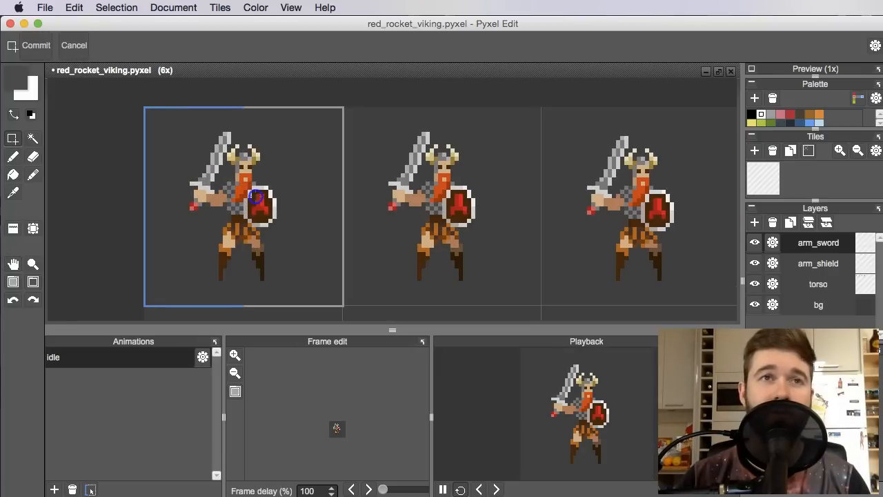
left_click_drag(594, 225, 544, 209)
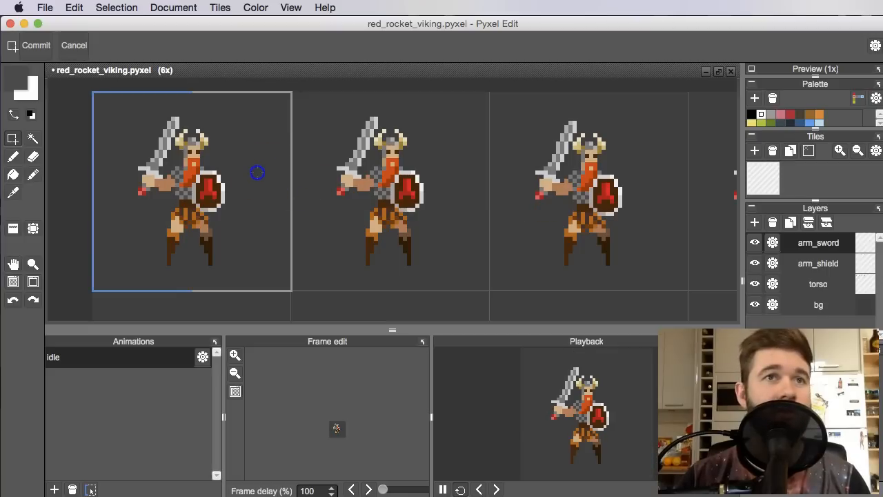
Nudge the sword arm down one pixel in the first and fourth tiles on the arm_sword layer.
double_click(432, 199)
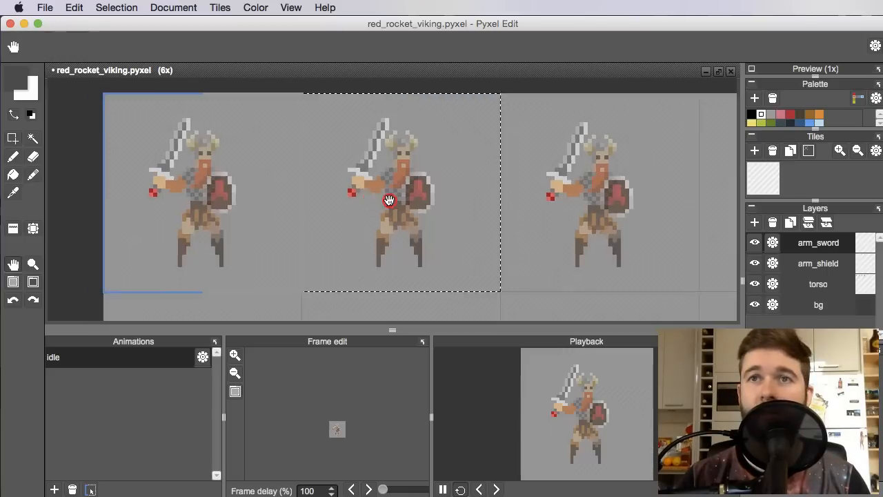
left_click_drag(388, 205, 404, 212)
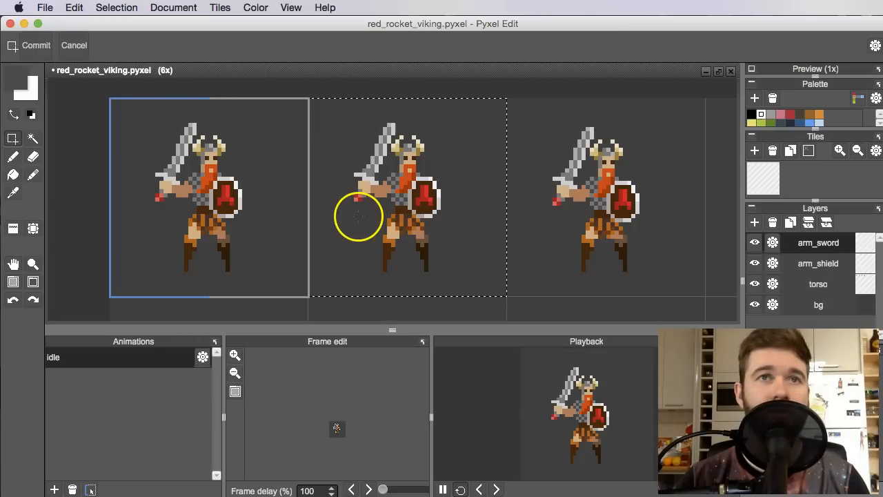
left_click(125, 187)
double_click(206, 195)
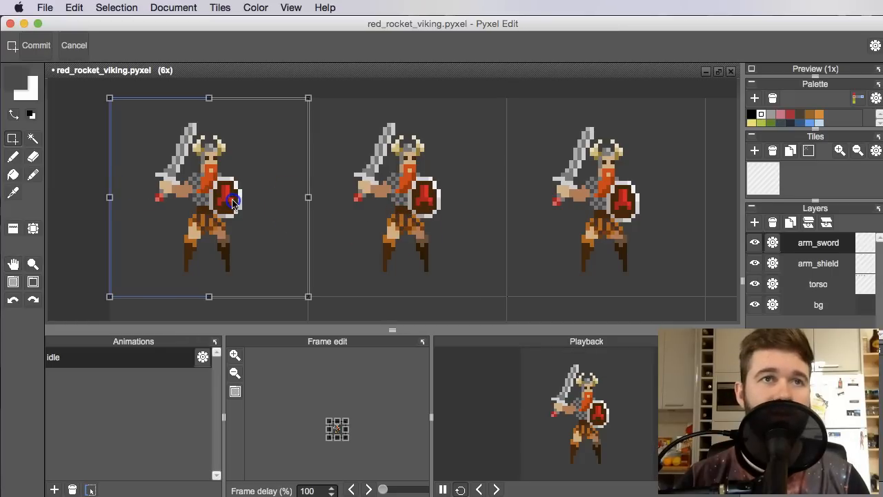
left_click(542, 193)
left_click_drag(503, 216, 384, 204)
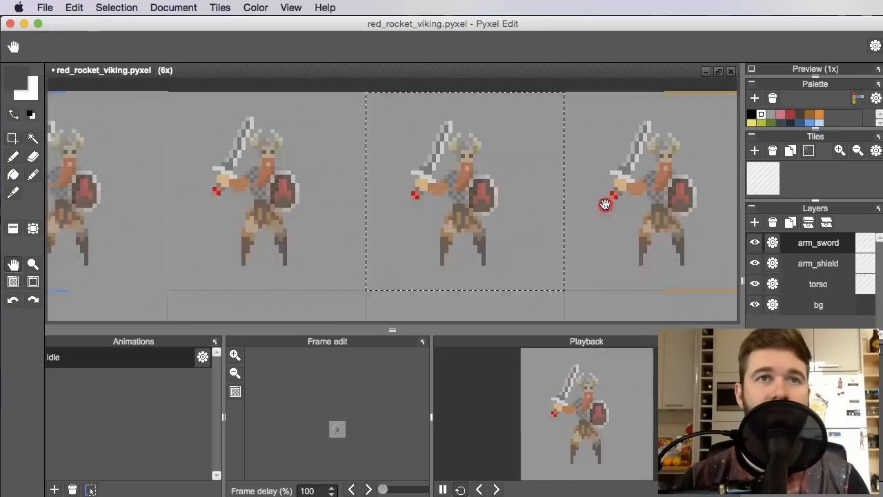
left_click_drag(605, 203, 584, 195)
left_click(585, 196)
left_click(588, 201)
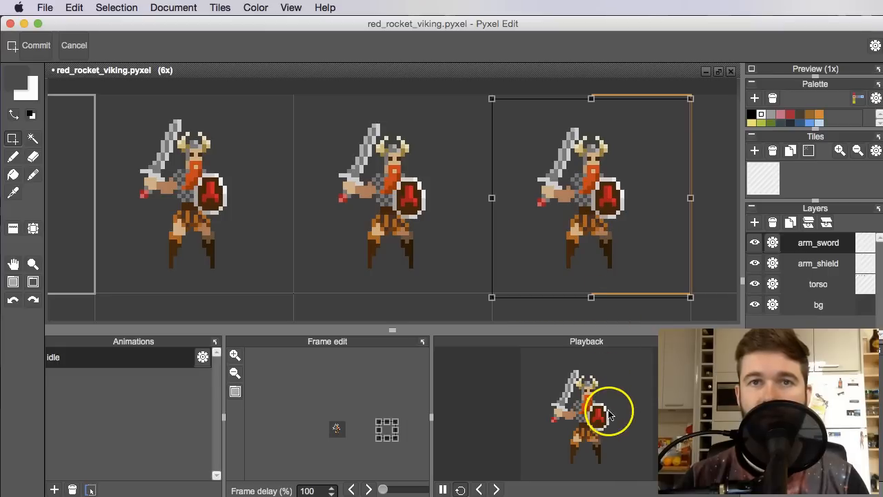
Nudge the shield arm down one pixel in the first and fourth tiles on the arm_shield layer.
scroll(227, 237, "down", 1)
left_click_drag(387, 231, 370, 223)
right_click(339, 223)
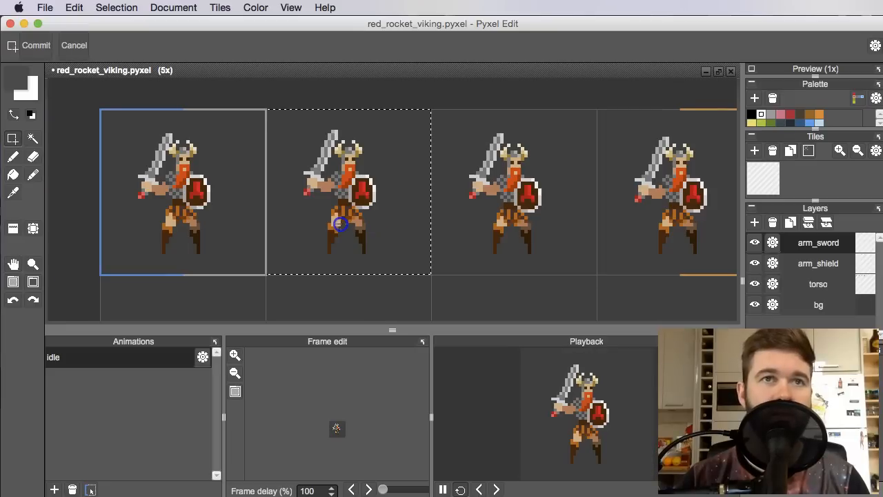
left_click(819, 271)
left_click(247, 167)
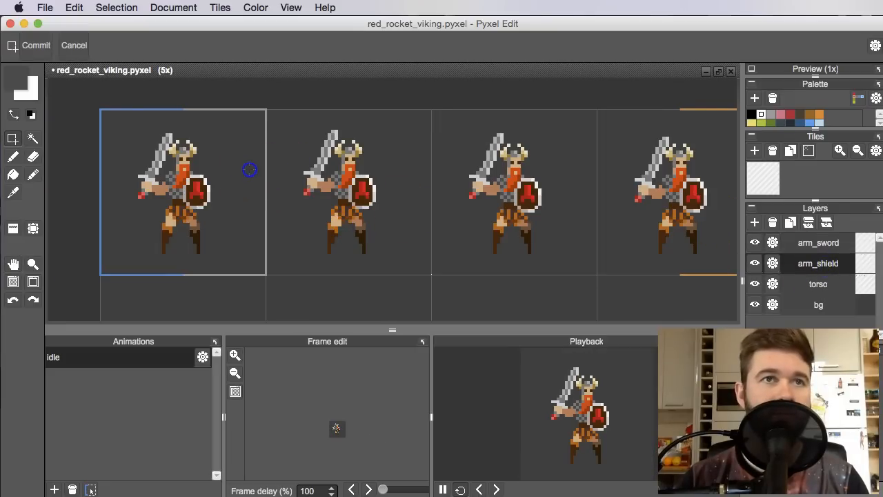
left_click(228, 175)
left_click_drag(532, 251, 413, 245)
right_click(604, 206)
left_click(596, 206)
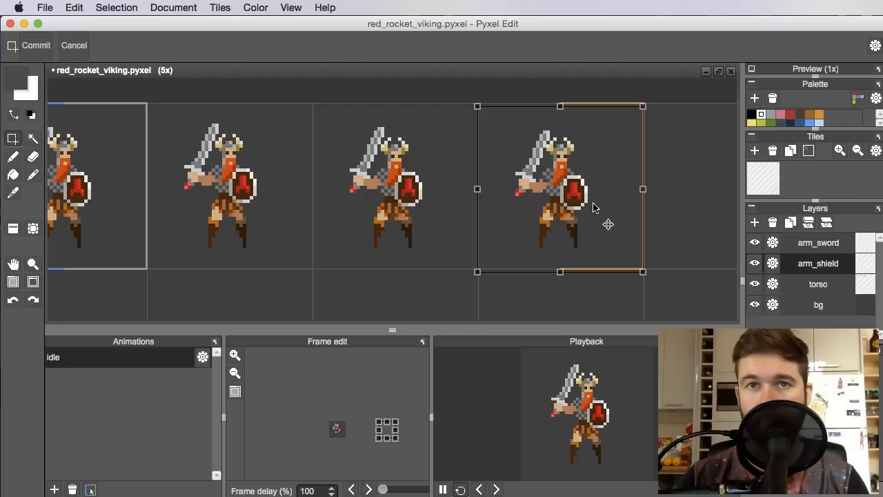
Examine the shifted sword and shield arms in all four tiles against the playing idle animation.
scroll(287, 166, "down", 1)
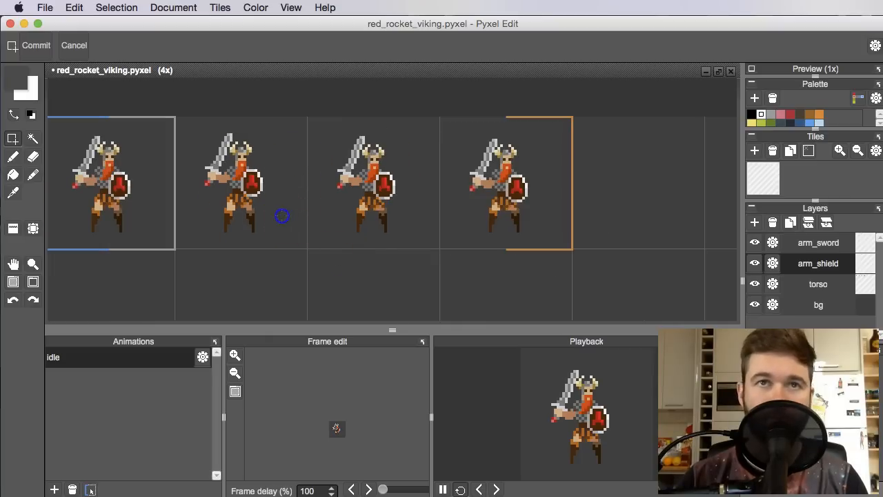
left_click_drag(251, 219, 417, 210)
scroll(317, 186, "up", 4)
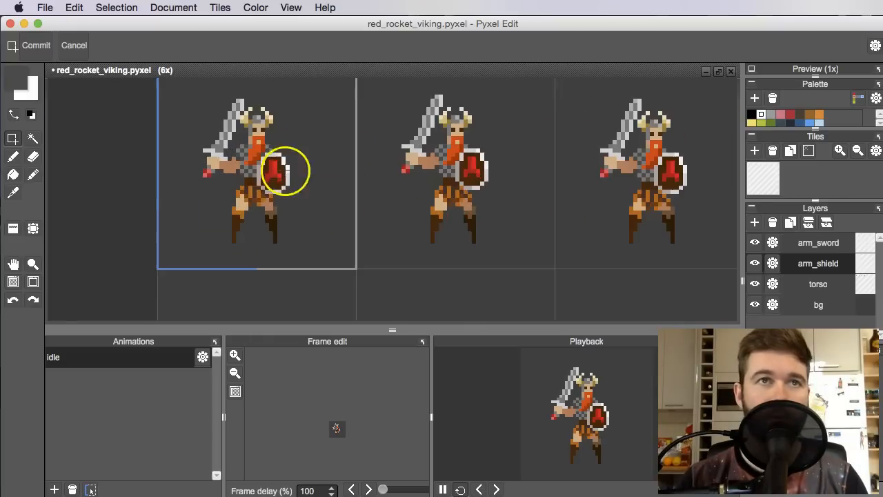
left_click_drag(282, 193, 236, 203)
key("h")
left_click_drag(367, 223, 373, 224)
scroll(449, 224, "down", 3)
left_click_drag(482, 233, 391, 234)
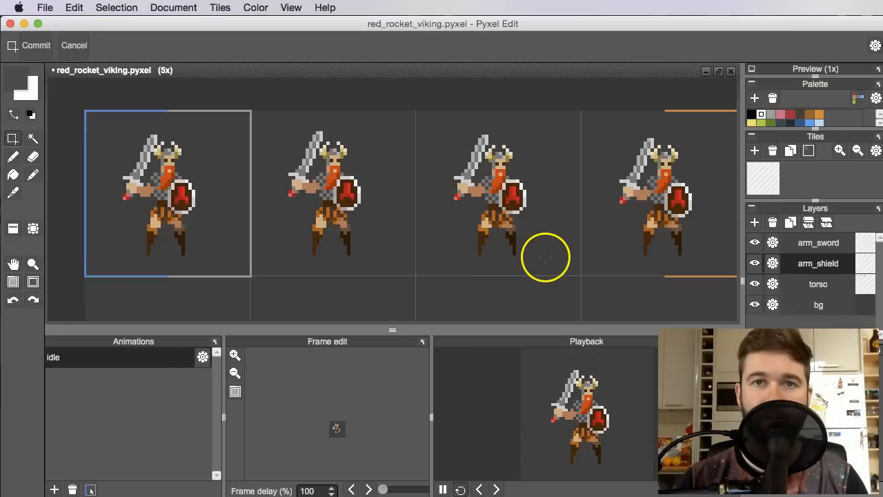
left_click_drag(626, 229, 384, 218)
scroll(418, 221, "left", 3)
scroll(285, 191, "up", 3)
Switch to the Pen tool and inspect the beard and chainmail of the second and third vikings up close.
key("b")
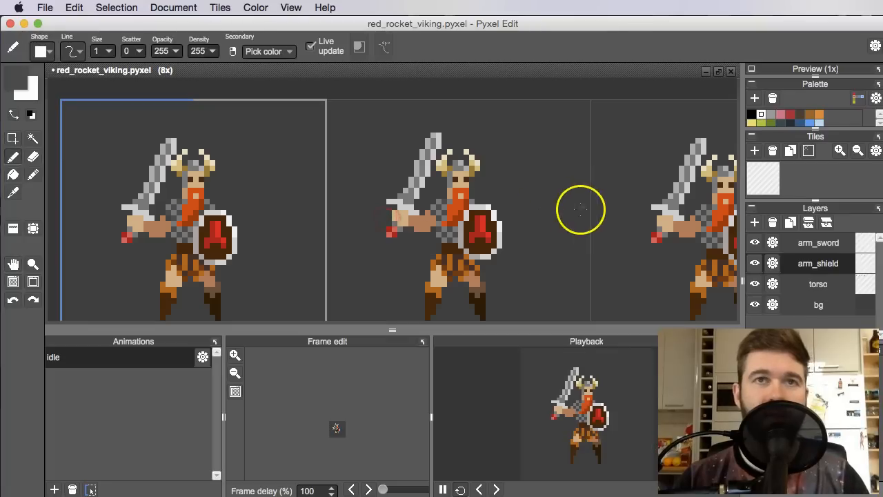
left_click_drag(577, 209, 508, 204)
scroll(414, 220, "up", 2)
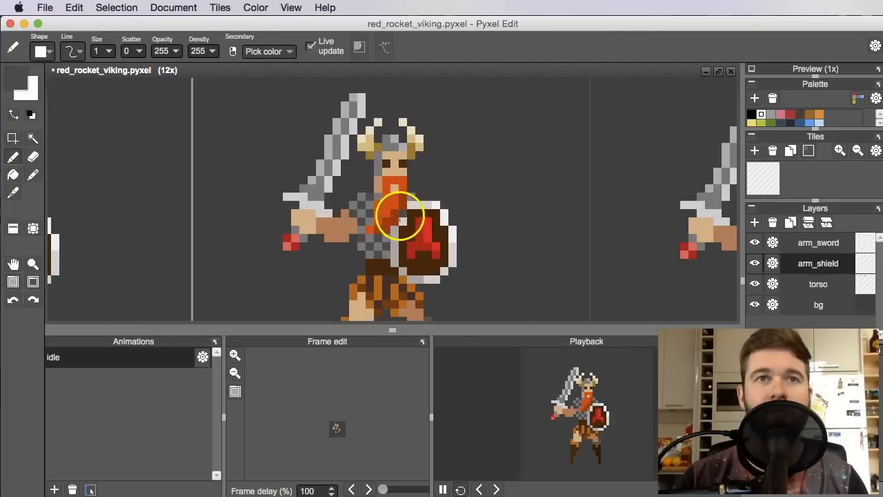
scroll(442, 211, "down", 2)
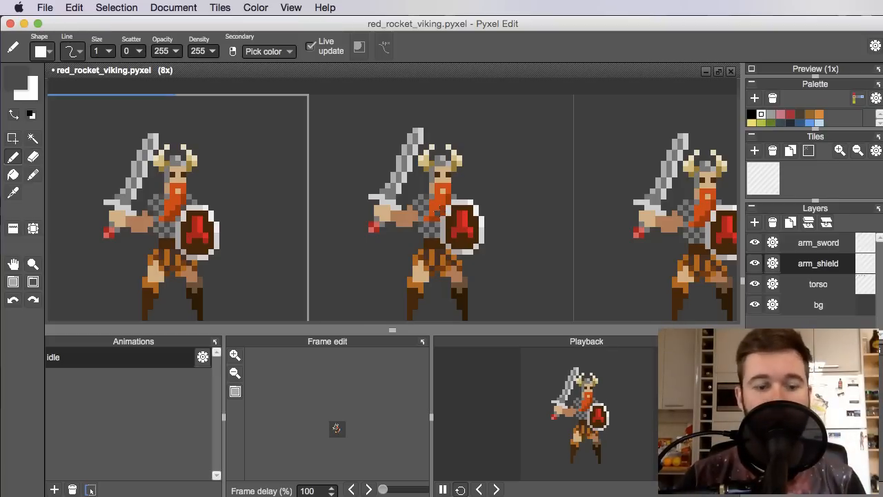
left_click_drag(414, 203, 409, 191)
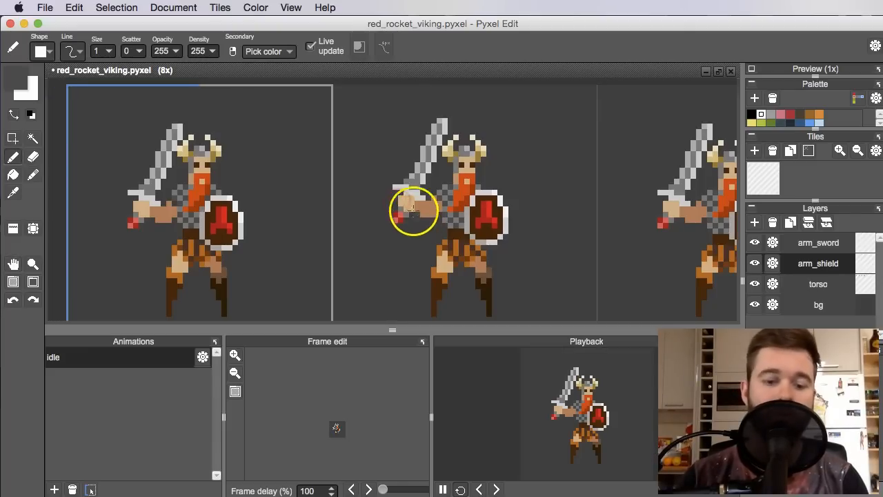
left_click_drag(279, 216, 344, 225)
scroll(277, 180, "up", 2)
scroll(287, 194, "down", 3)
scroll(433, 209, "up", 1)
left_click_drag(412, 219, 488, 205)
scroll(549, 197, "up", 2)
left_click_drag(549, 196, 489, 213)
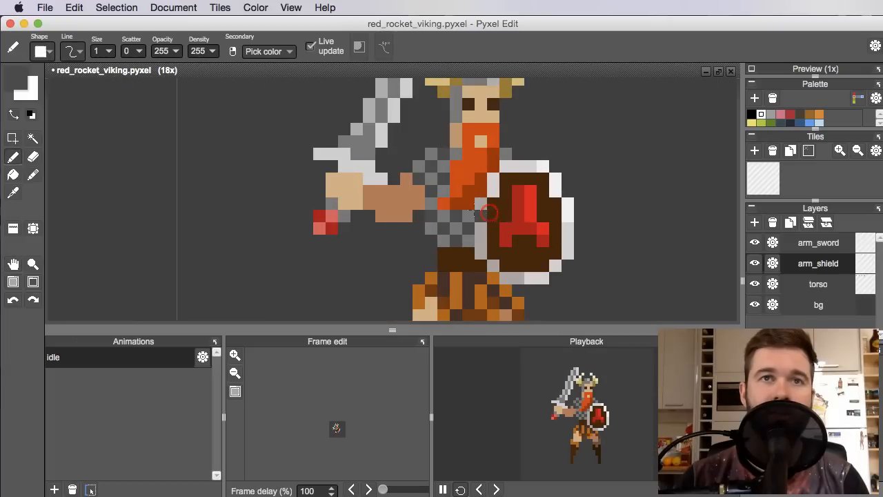
Undo the stray pen stroke and save the document.
key("super+z")
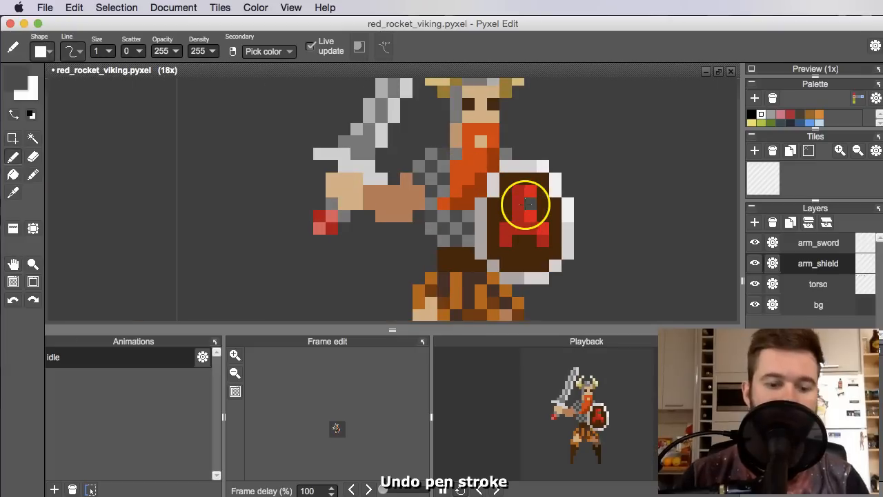
key("c")
key("Escape")
key("super")
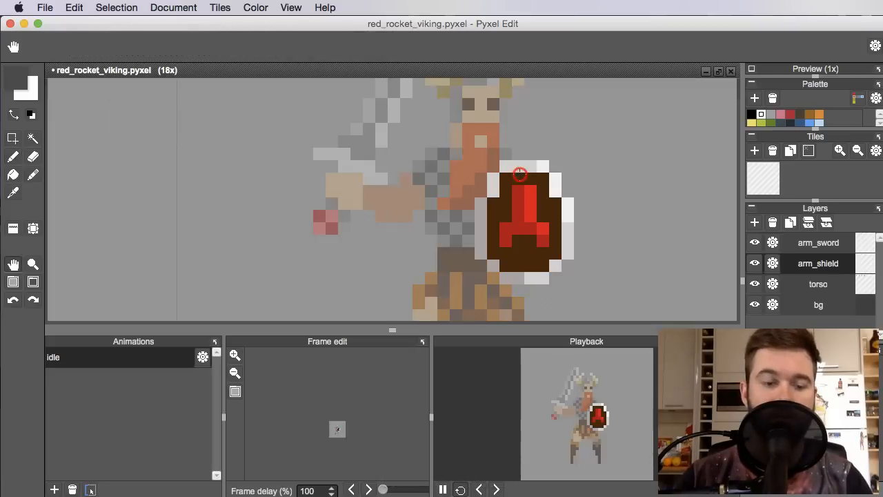
key("s")
left_click(501, 44)
Sample the beard's orange and lengthen the beard tip downward with a few pixels in the third tile.
scroll(521, 183, "down", 5)
key("space")
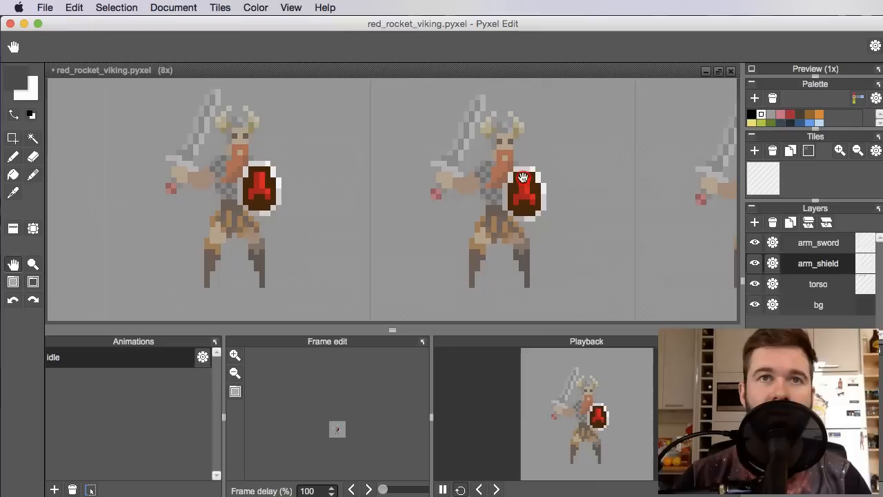
left_click(522, 182)
key("b")
scroll(505, 187, "up", 6)
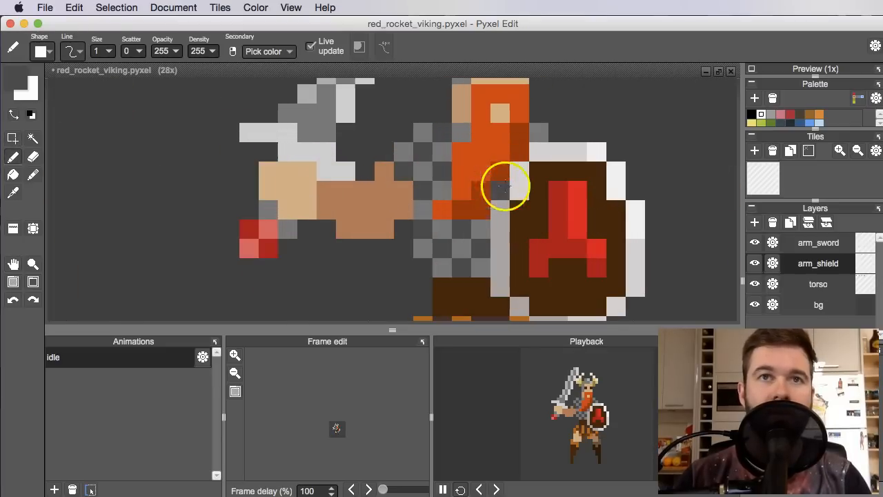
key("super+z")
left_click(467, 152, "alt")
scroll(476, 193, "down", 6)
scroll(491, 216, "up", 5)
scroll(493, 218, "down", 2)
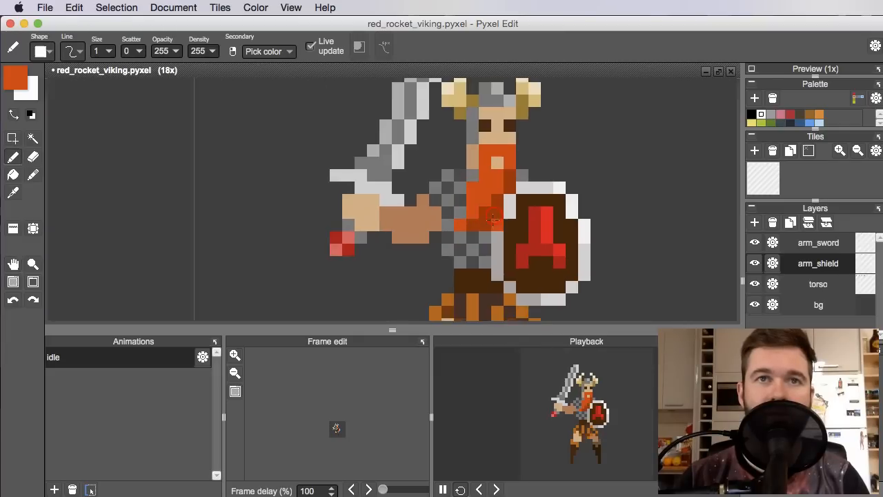
scroll(493, 218, "up", 1)
left_click(465, 202)
left_click(466, 229)
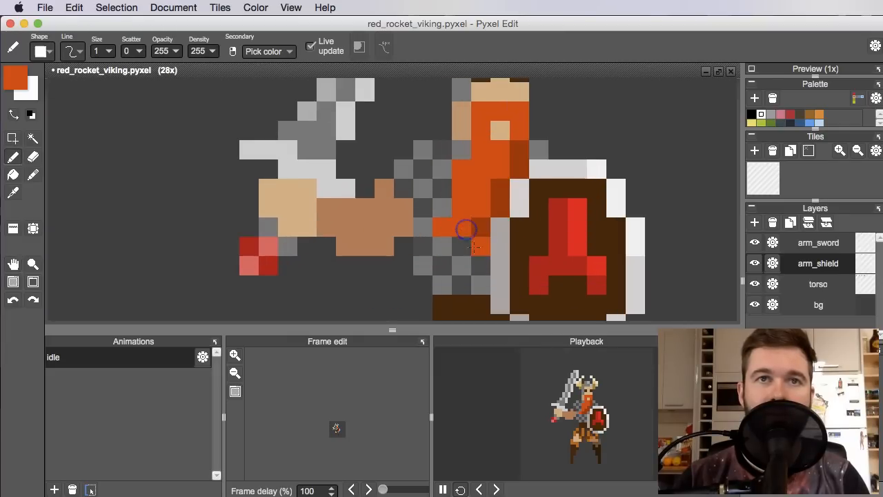
left_click(465, 244)
Paint over the left edge of the third viking's beard with the chainmail's sampled greys.
left_click(425, 206, "alt")
left_click(440, 218)
left_click(456, 204)
left_click(460, 162)
left_click(454, 141, "alt")
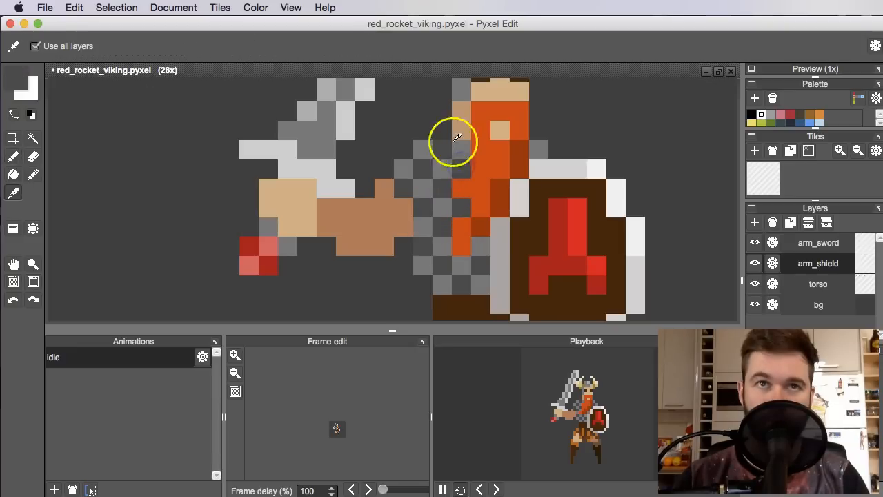
right_click(444, 169)
Extend the fourth viking's beard tip downward using the sampled dark and bright beard oranges.
scroll(464, 184, "down", 5)
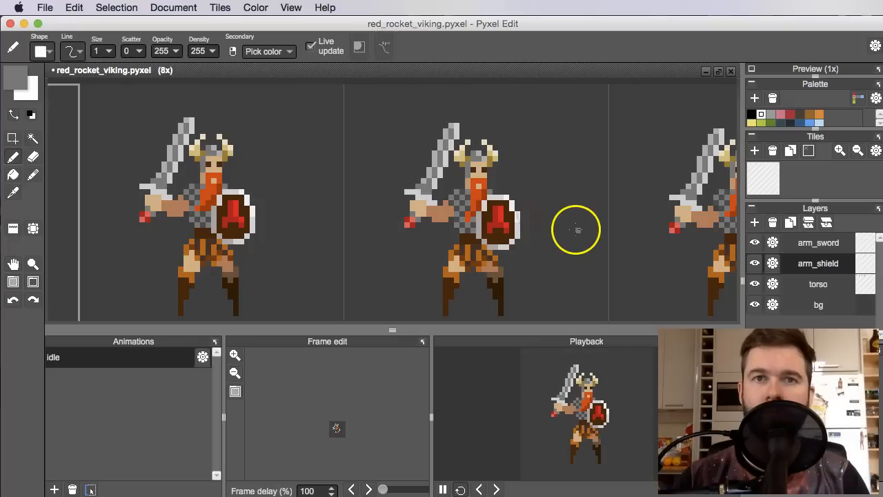
left_click_drag(647, 294, 560, 289)
left_click_drag(636, 246, 611, 242)
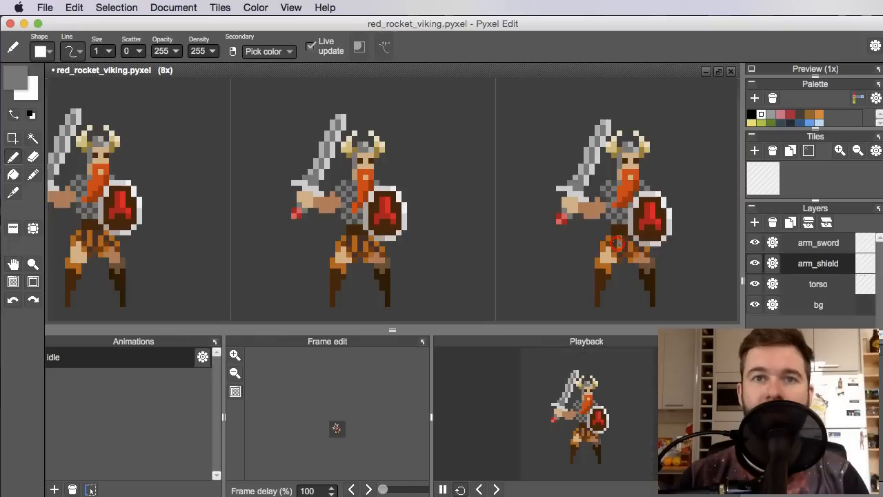
left_click_drag(586, 193, 582, 198)
scroll(581, 198, "up", 5)
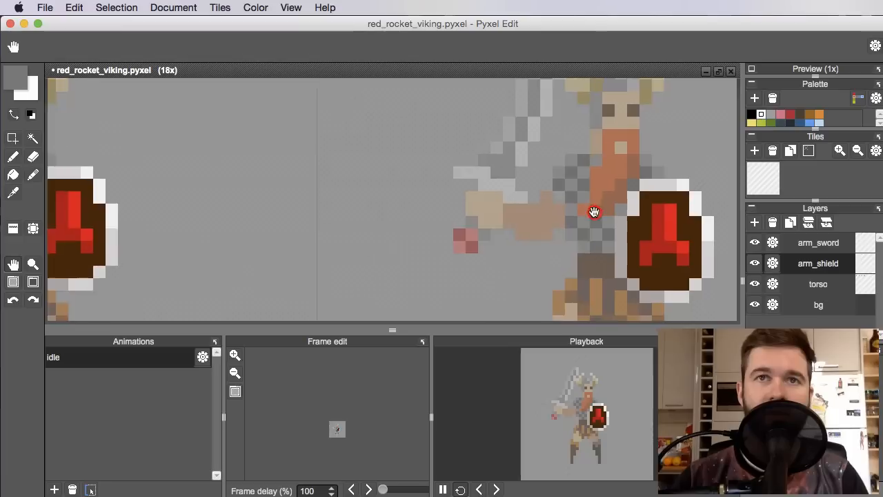
left_click(598, 214, "alt")
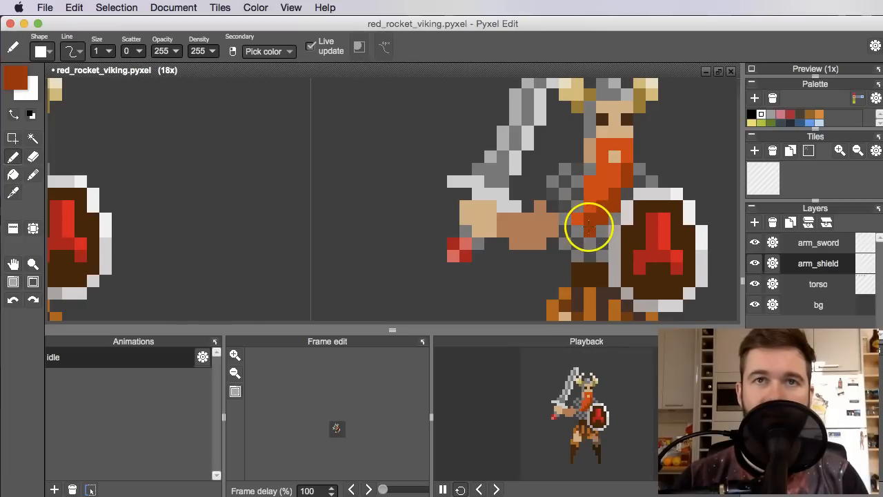
left_click(579, 218, "alt")
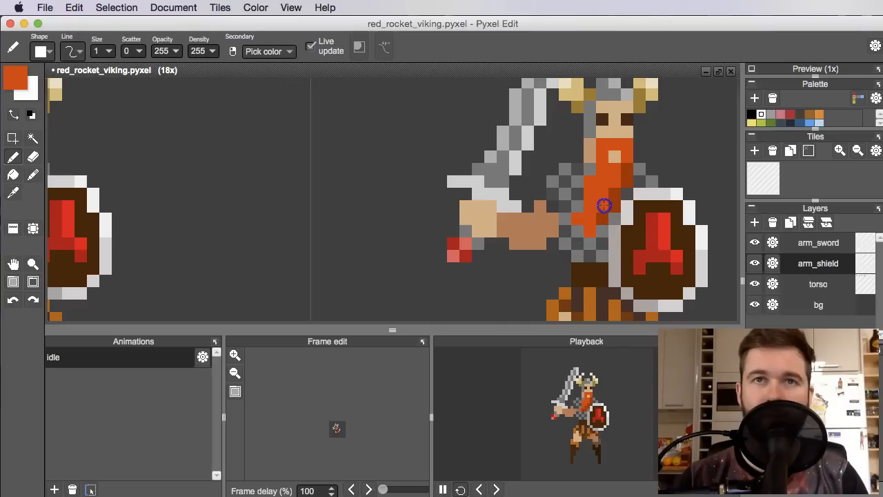
Paint over the left edge of the fourth viking's beard with the light and dark greys sampled from the chainmail.
left_click(581, 177, "alt")
left_click(578, 192, "alt")
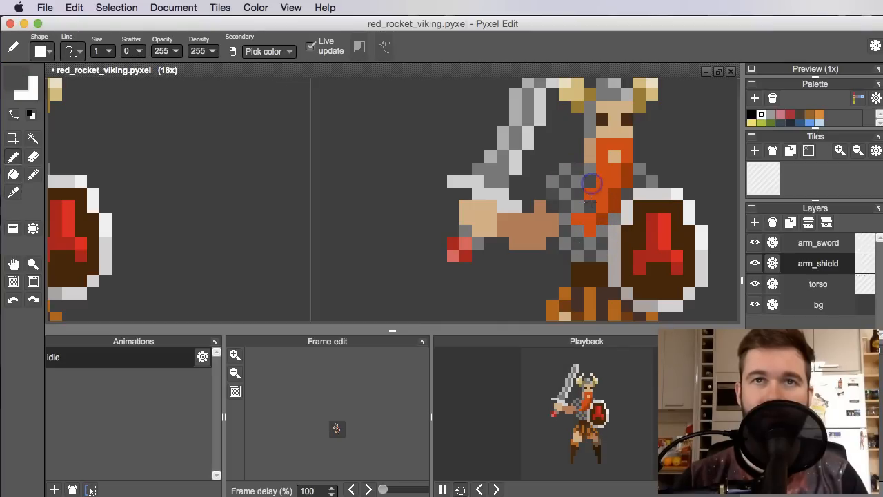
left_click(591, 195, "alt")
key("super+z")
left_click(587, 201, "alt")
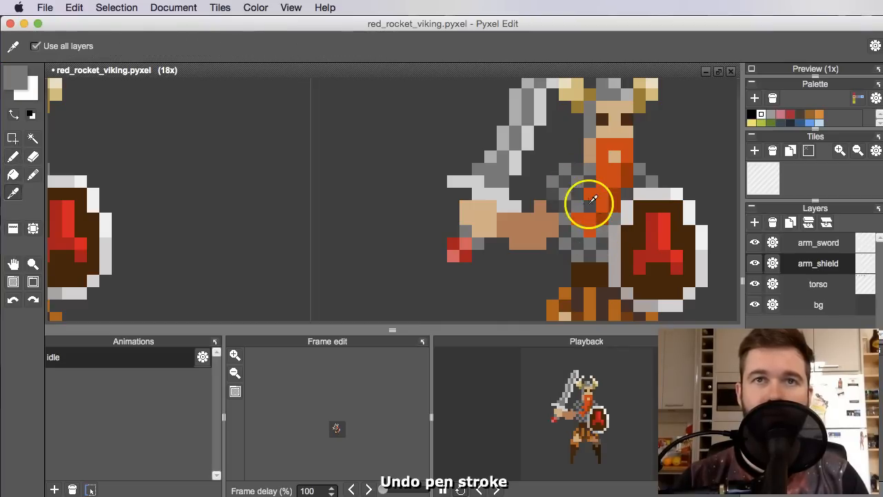
left_click(578, 173, "alt")
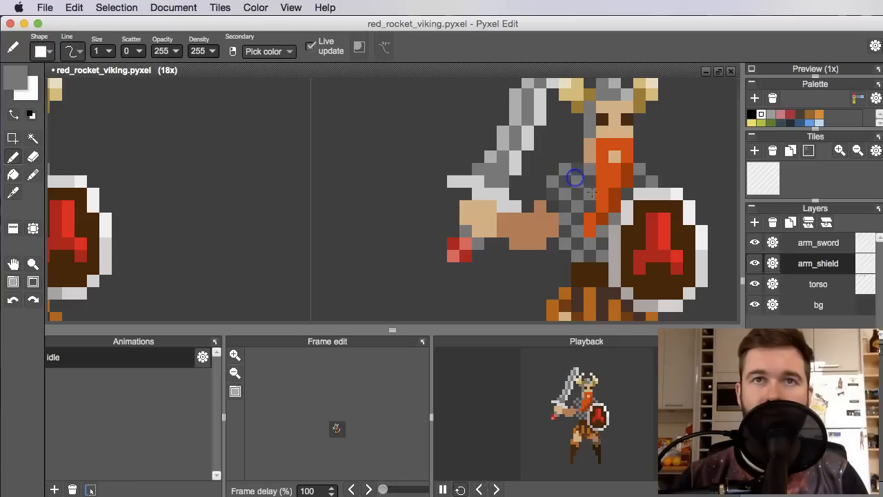
Compare the beard shapes of the vikings across the tiles, starting from the first frame.
scroll(593, 193, "down", 5)
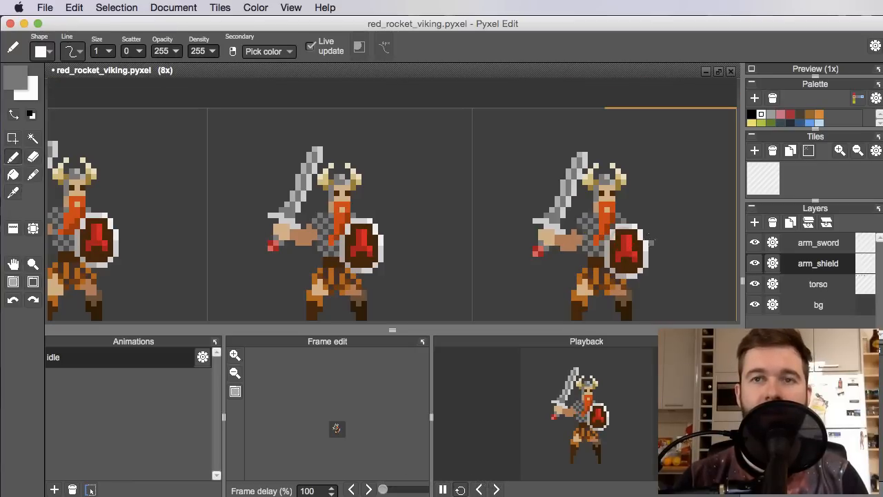
scroll(600, 276, "left", 5)
scroll(579, 266, "down", 3)
scroll(483, 248, "up", 1)
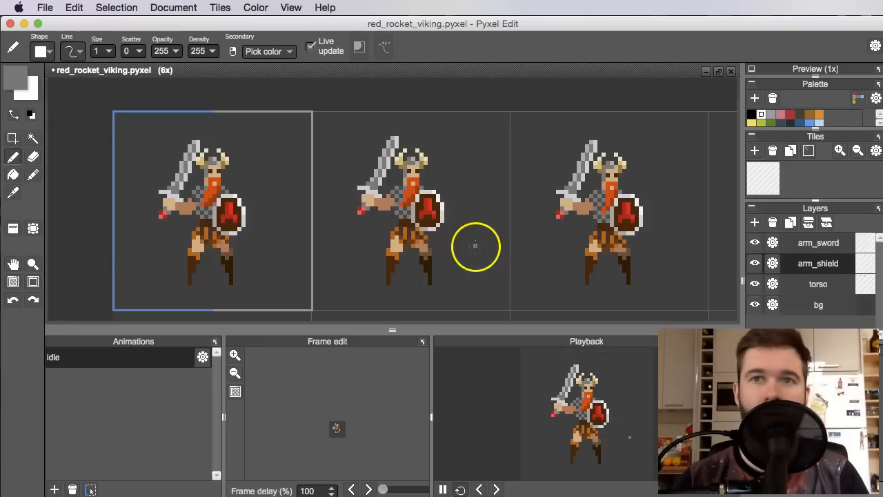
scroll(285, 195, "up", 4)
scroll(305, 197, "down", 3)
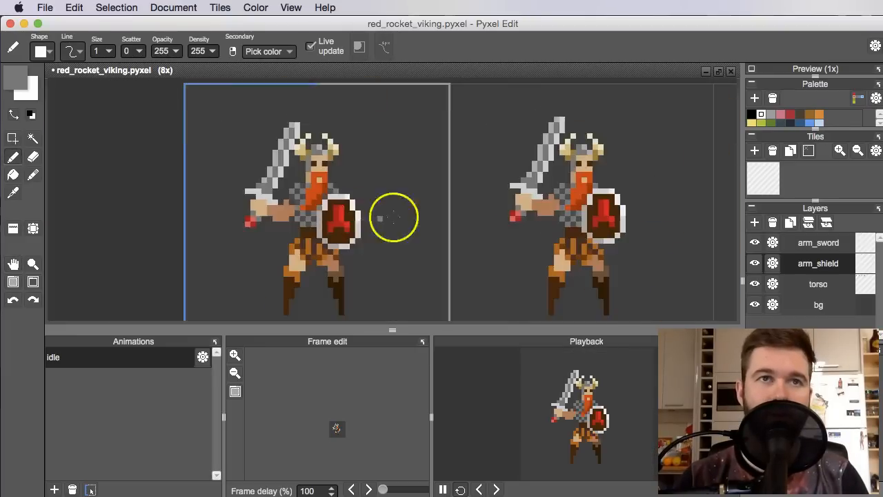
scroll(276, 198, "up", 5)
scroll(376, 219, "down", 2)
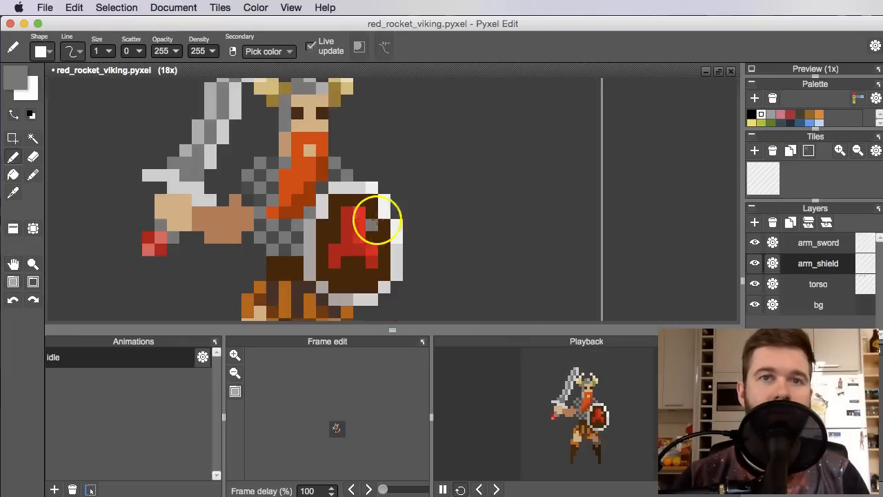
left_click_drag(378, 220, 381, 227)
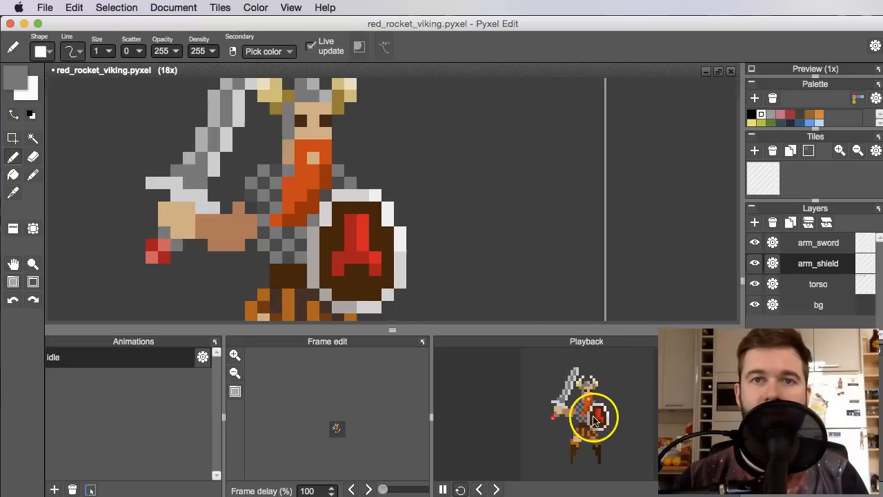
scroll(351, 205, "down", 3)
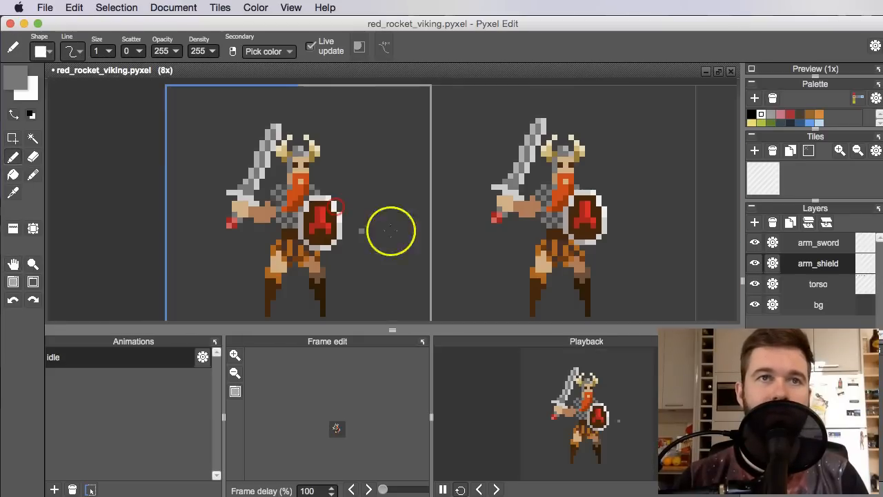
scroll(384, 196, "down", 1)
scroll(599, 221, "up", 1)
left_click_drag(283, 194, 316, 197)
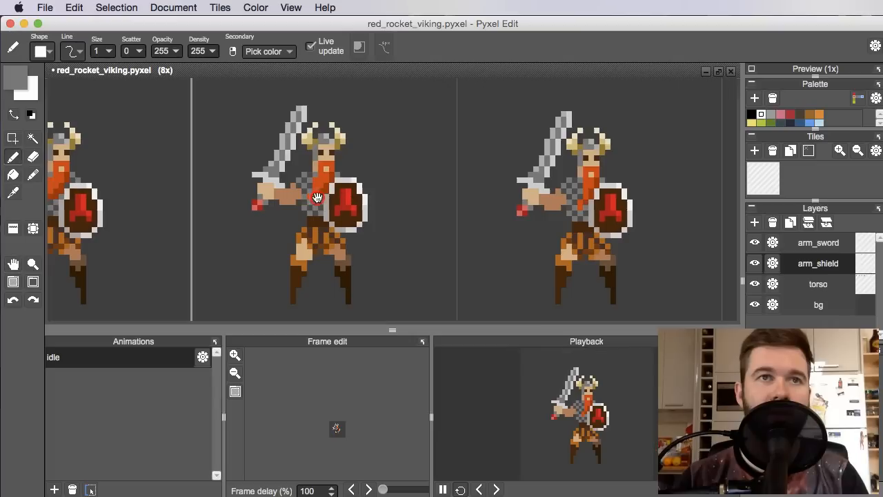
scroll(317, 203, "up", 5)
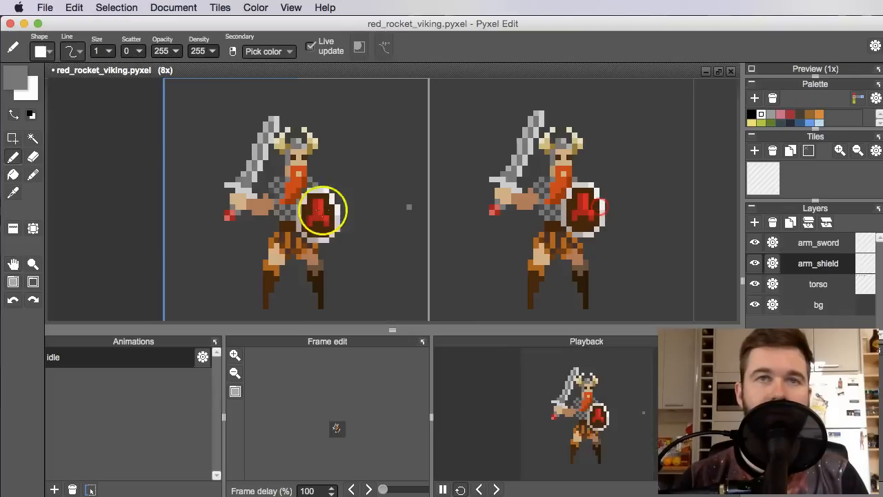
Reshape the first viking's beard tip with sampled orange and cover its left edge with sampled chainmail greys.
key("alt")
left_click(315, 181, "alt")
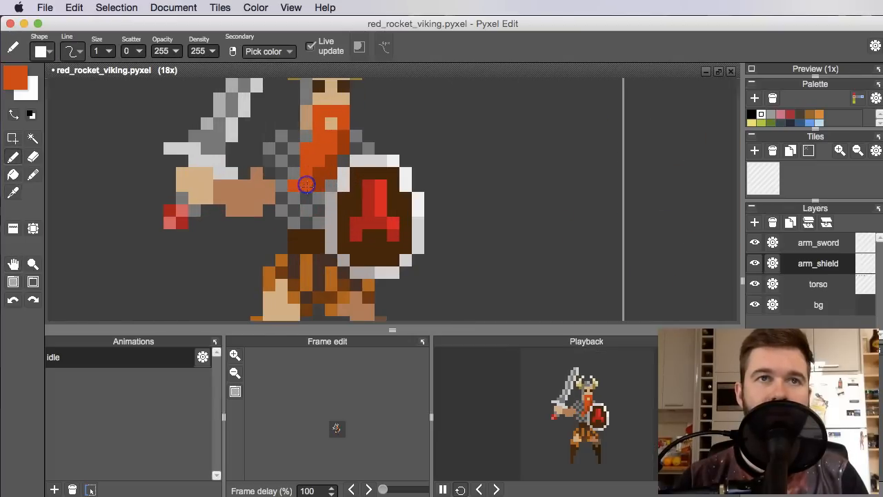
key("alt")
key("alt")
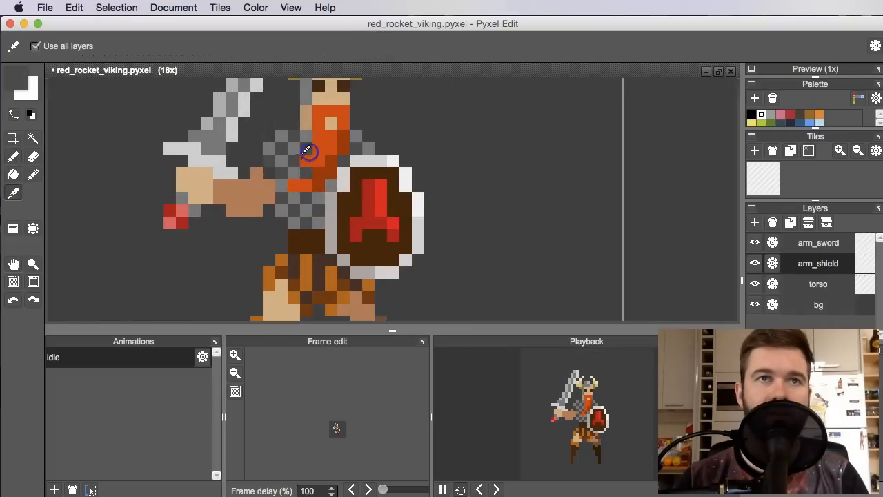
left_click(308, 158, "alt")
left_click(307, 184, "alt")
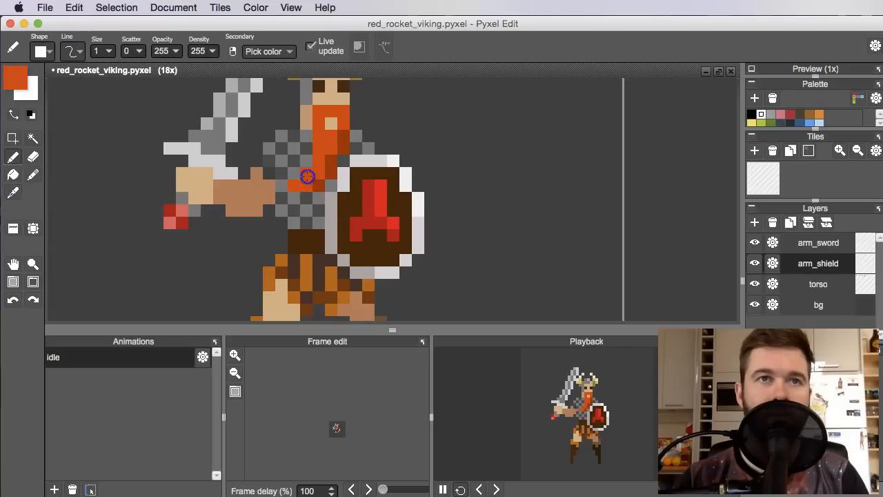
key("alt")
Review the first viking's beard against the beards in the neighbouring tiles.
scroll(379, 201, "down", 3)
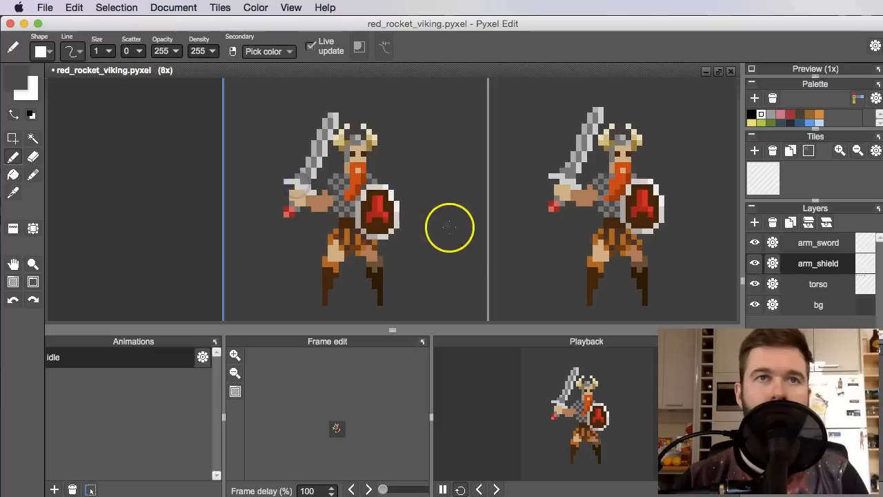
key("space")
left_click_drag(638, 204, 473, 241)
scroll(577, 224, "up", 2)
scroll(614, 236, "down", 2)
key("space")
key("space")
left_click_drag(579, 258, 477, 243)
scroll(400, 228, "down", 2)
key("space")
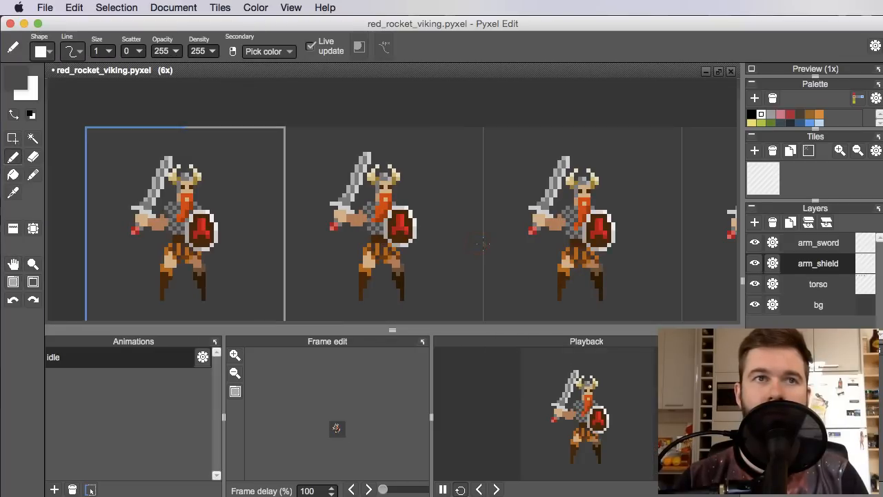
key("space")
left_click_drag(562, 256, 476, 256)
key("space")
left_click_drag(224, 248, 365, 236)
scroll(321, 221, "up", 2)
scroll(321, 221, "down", 2)
key("space")
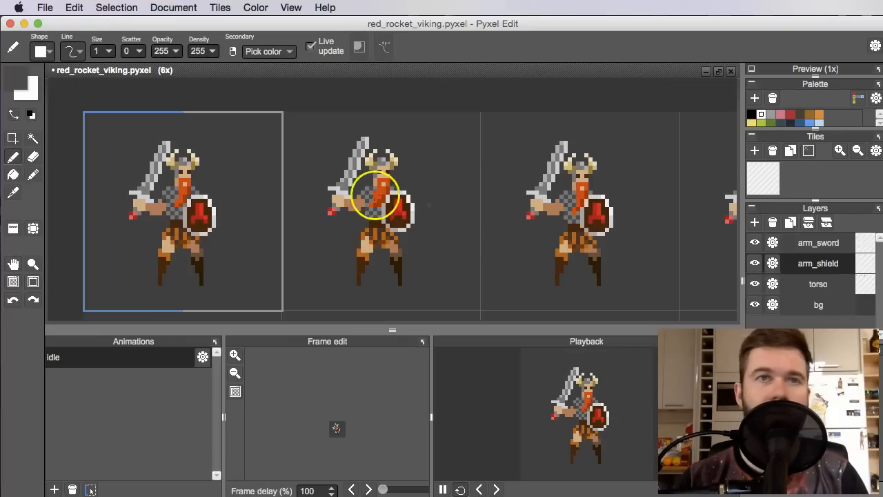
Try to reshape the second viking's beard tip with sampled orange and chainmail grey, and undo the pen strokes.
scroll(383, 193, "up", 3)
key("alt")
left_click(522, 270)
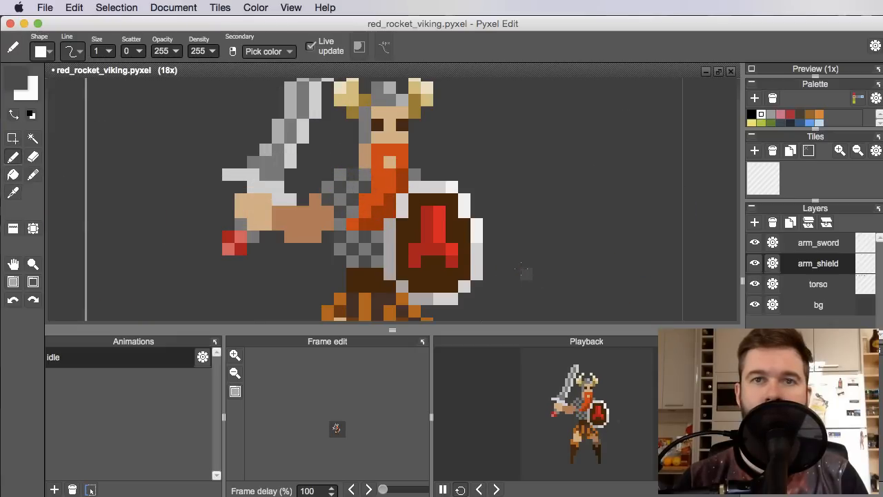
left_click_drag(498, 265, 526, 264)
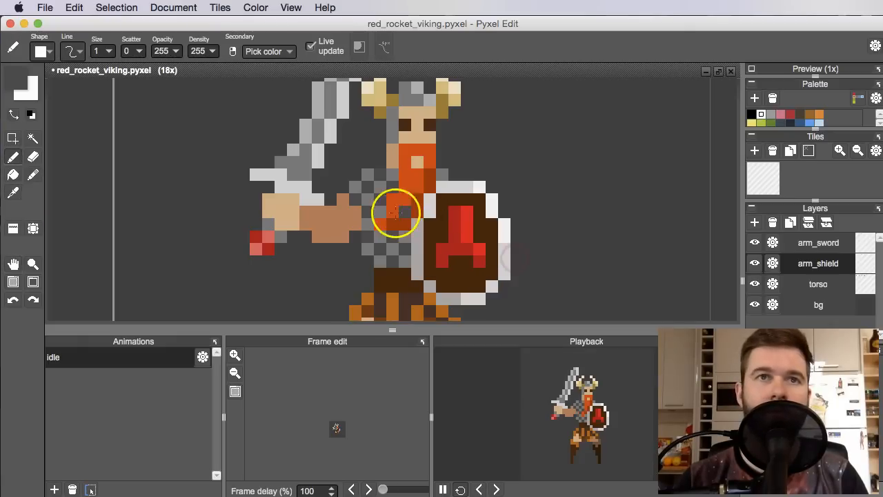
left_click_drag(394, 213, 405, 210)
key("alt")
left_click(397, 221)
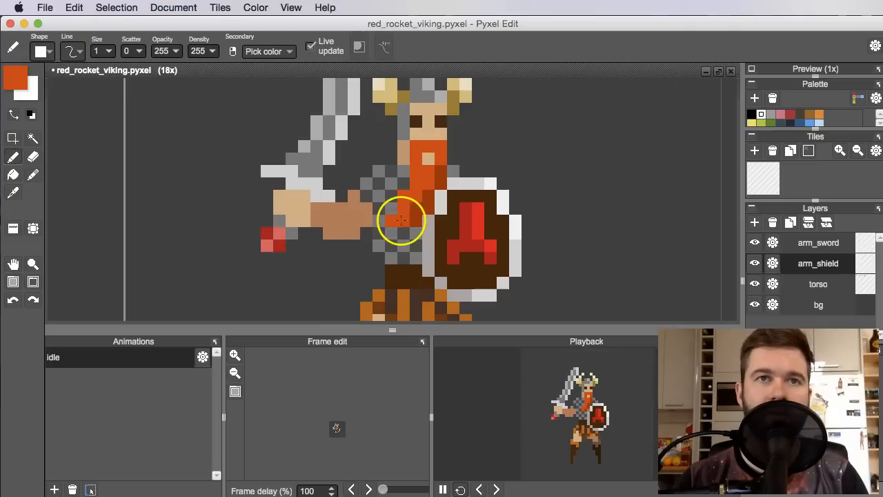
left_click(382, 205, "alt")
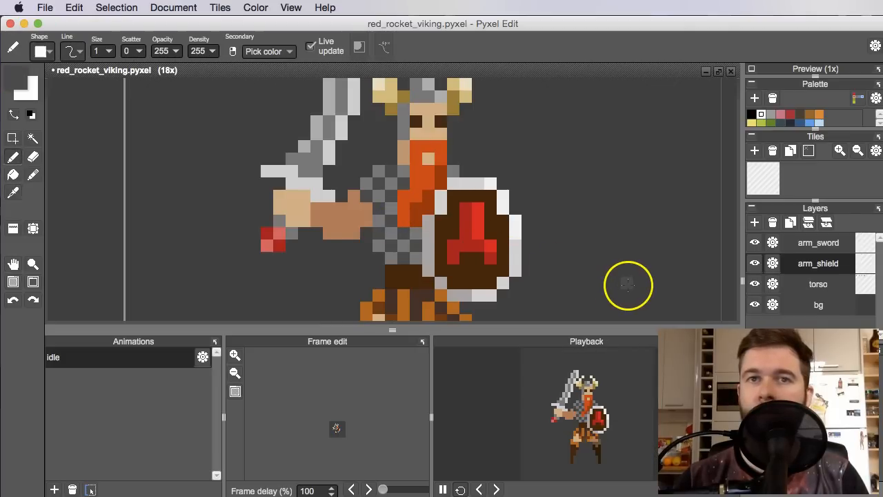
key("super+z")
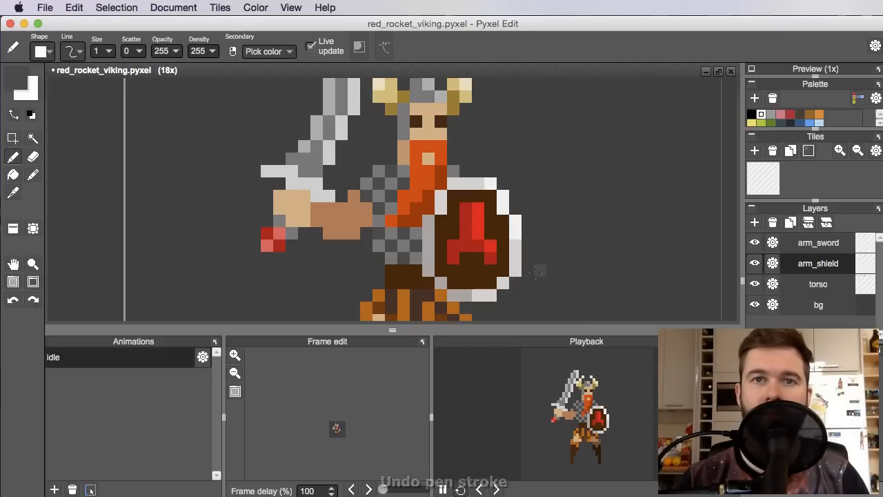
Examine the beard tips of the second and third vikings up close.
key("i")
left_click(413, 220)
key("b")
scroll(415, 233, "down", 3)
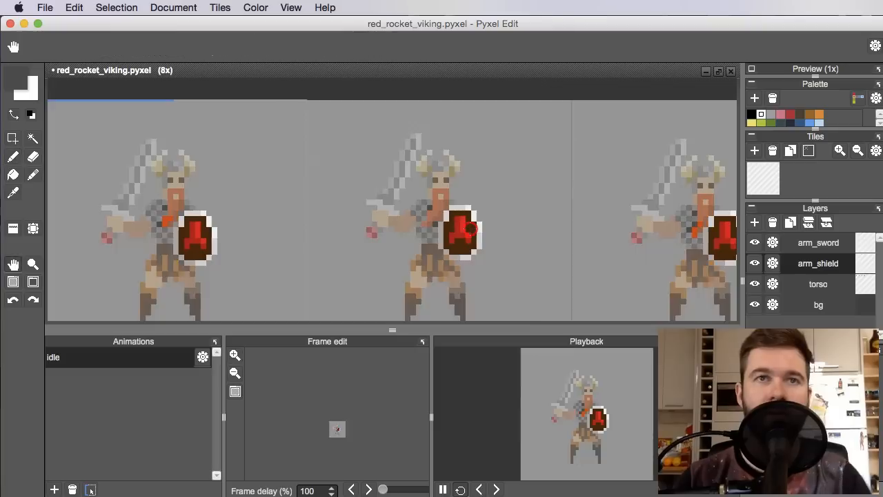
key("space")
left_click_drag(669, 227, 572, 236)
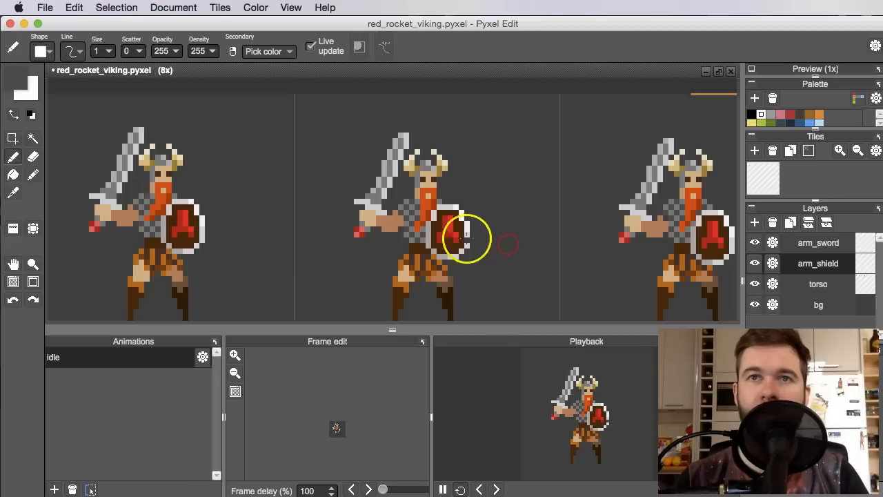
scroll(465, 239, "up", 3)
key("i")
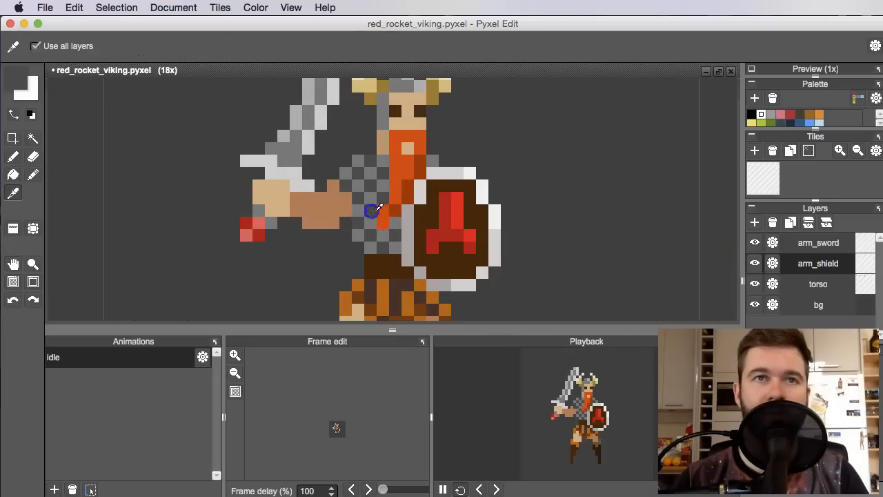
key("b")
scroll(372, 214, "down", 4)
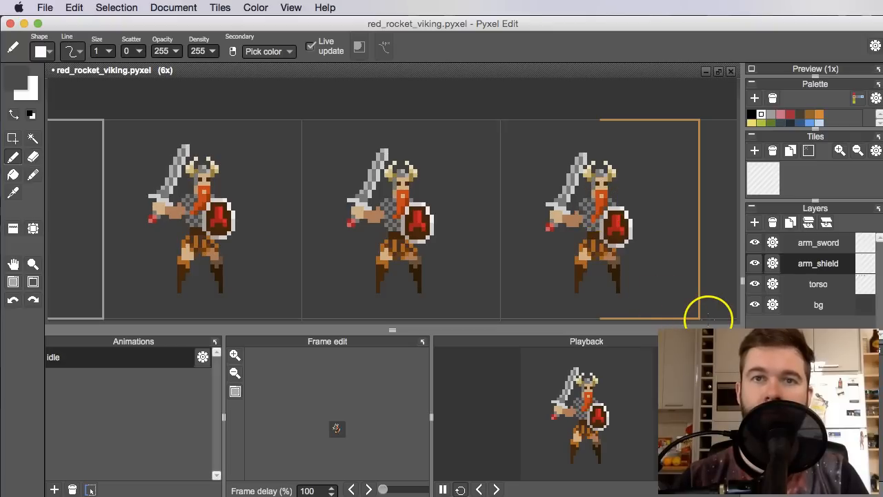
Compare the beard movement across all four idle tiles.
scroll(642, 233, "down", 1)
scroll(562, 213, "up", 3)
scroll(482, 216, "down", 2)
key("space")
left_click_drag(482, 215, 572, 207)
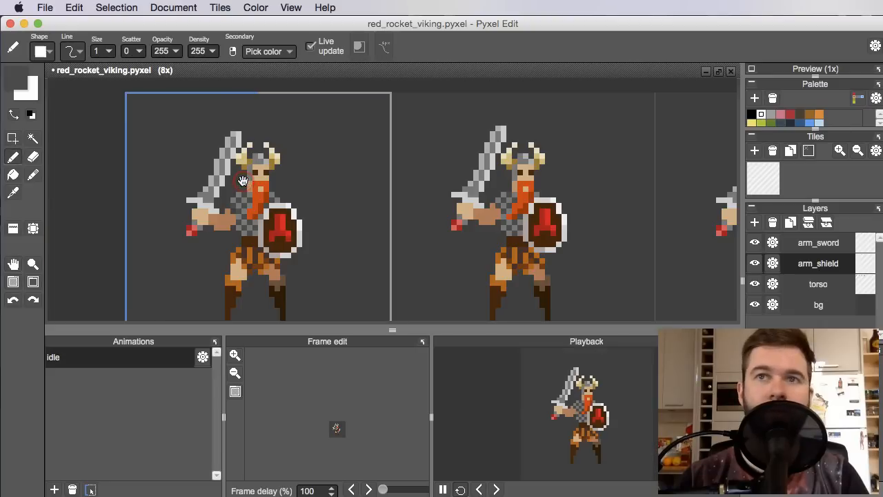
scroll(477, 237, "down", 3)
scroll(256, 209, "up", 2)
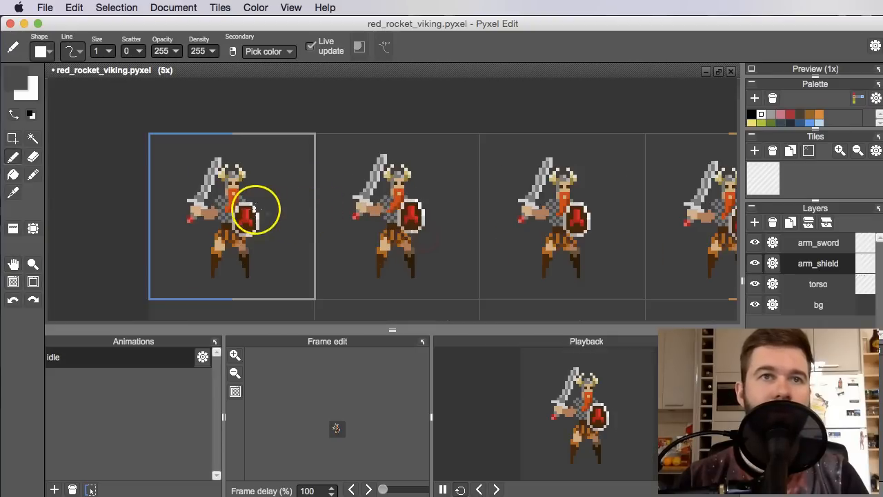
scroll(253, 210, "up", 1)
Marquee-select the first viking's beard and adjoining chainmail, and make the torso layer active.
key("m")
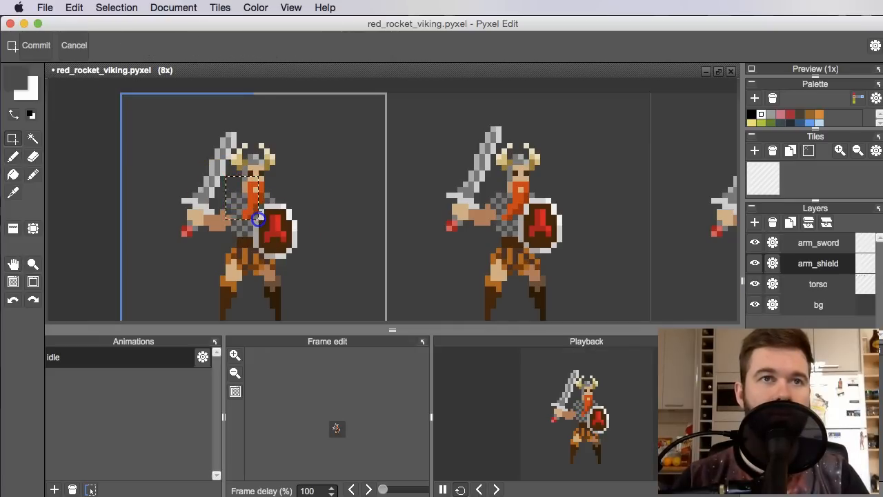
left_click_drag(266, 208, 266, 209)
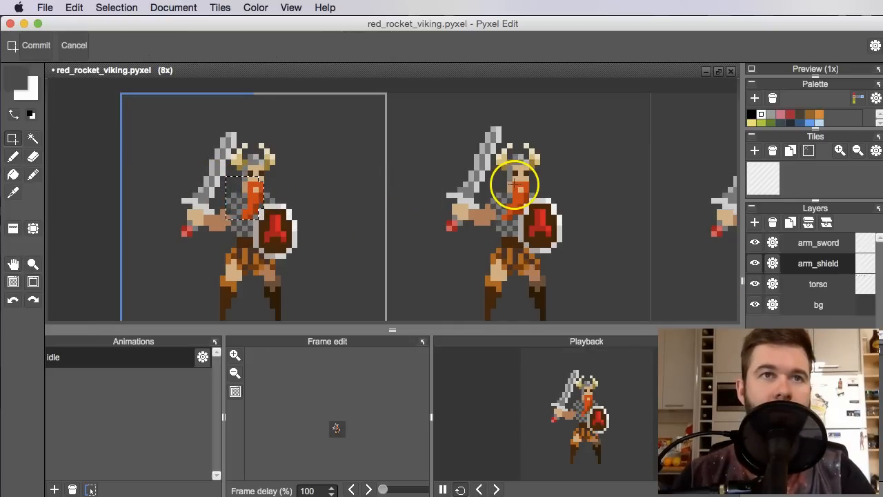
left_click(840, 289)
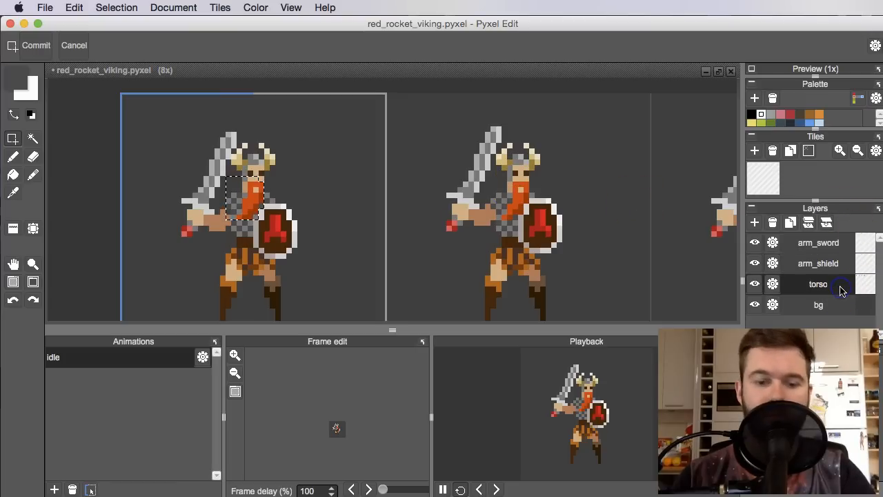
left_click(418, 213)
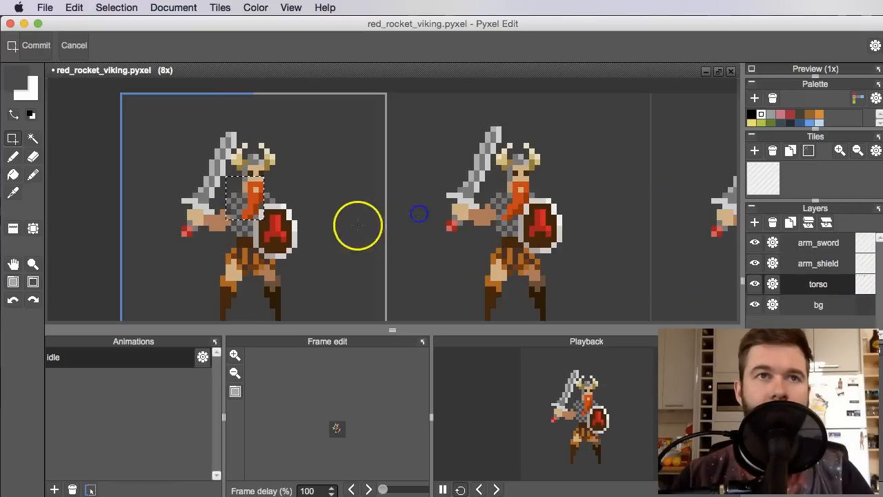
Undo the last committed pixel changes around the first viking's beard and make arm_shield the active layer.
scroll(343, 232, "down", 3)
scroll(441, 242, "up", 1)
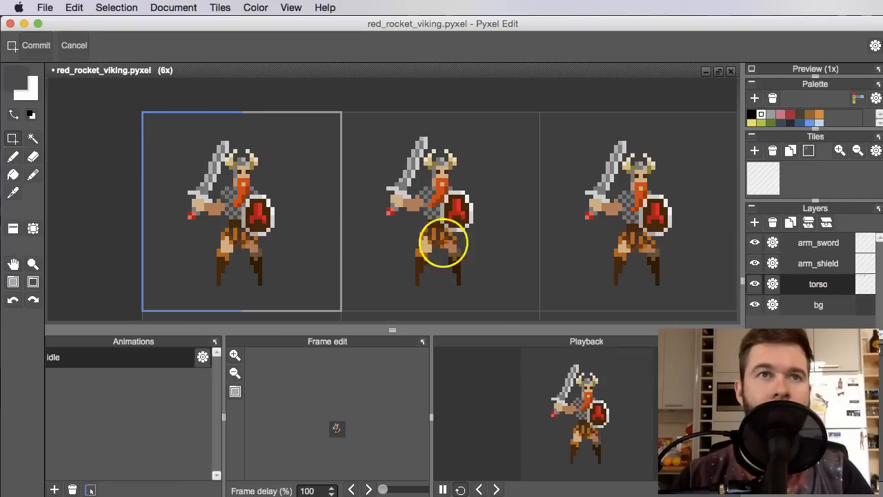
scroll(323, 165, "up", 1)
key("super+z")
key("super+z")
key("super+z")
key("super+z")
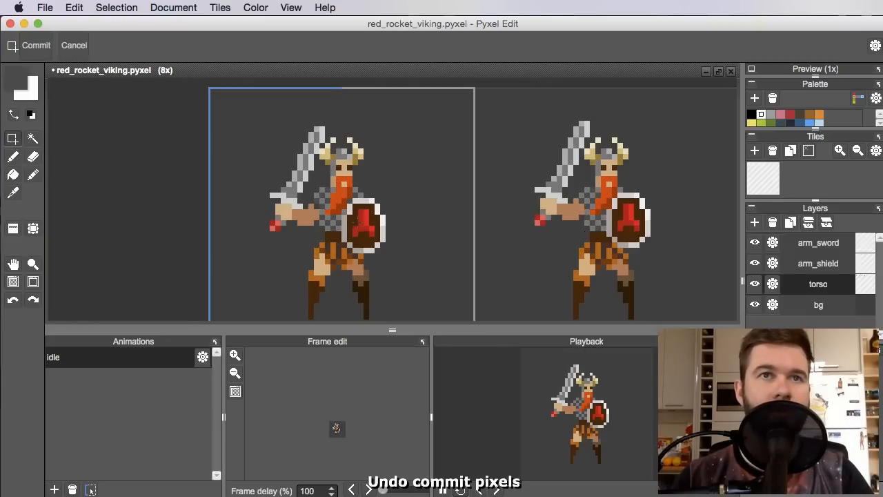
left_click(828, 263)
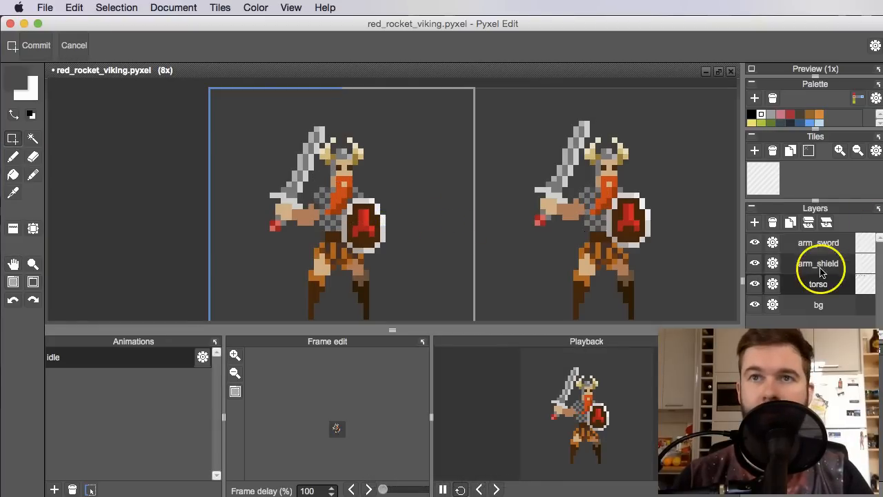
Move the first viking's beard and adjoining chainmail pixels from the arm_shield layer to the torso layer.
left_click_drag(320, 177, 342, 225)
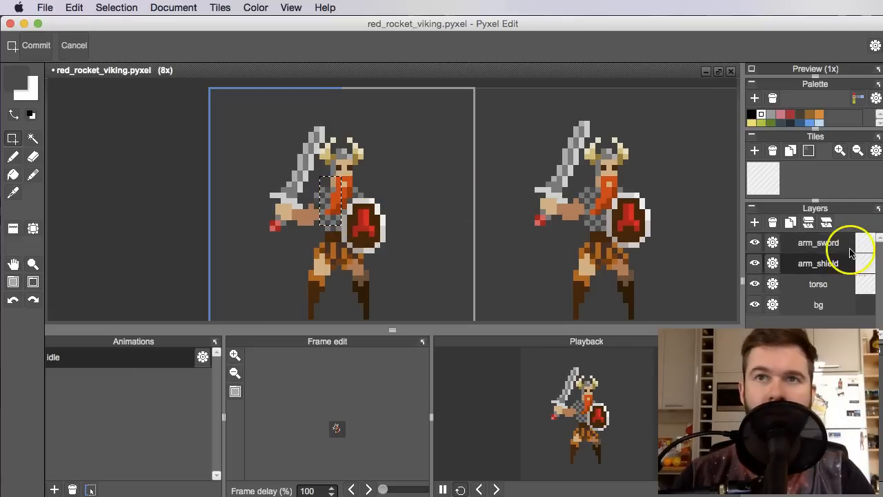
left_click(828, 288)
left_click(656, 164)
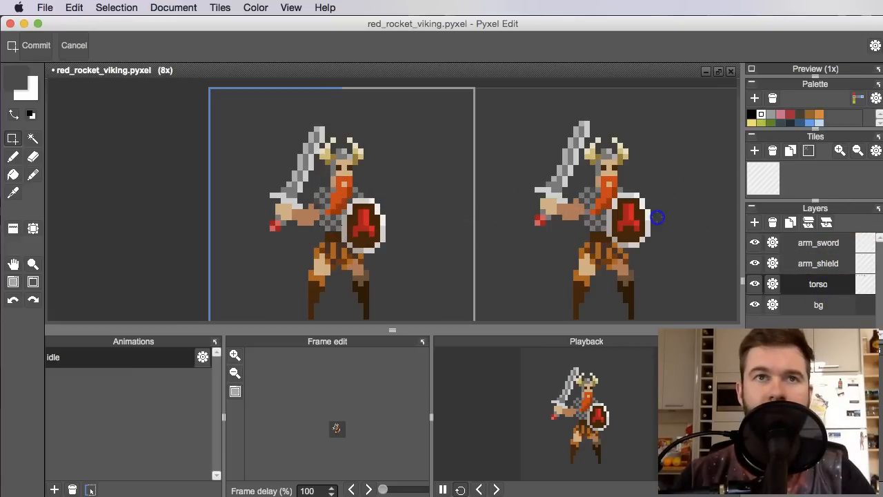
Cut the beard and chainmail area of the second viking from arm_shield and paste it into the torso layer.
scroll(689, 207, "right", 3)
left_click(830, 269)
left_click_drag(440, 159, 479, 216)
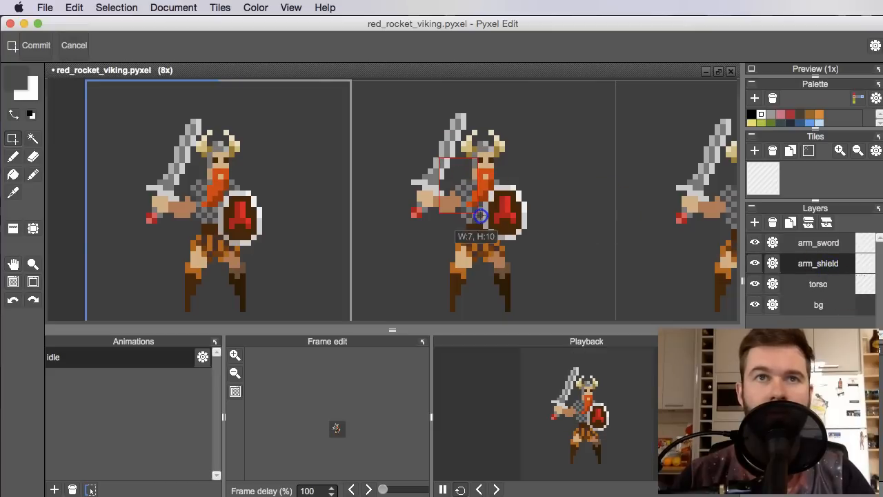
left_click(820, 283)
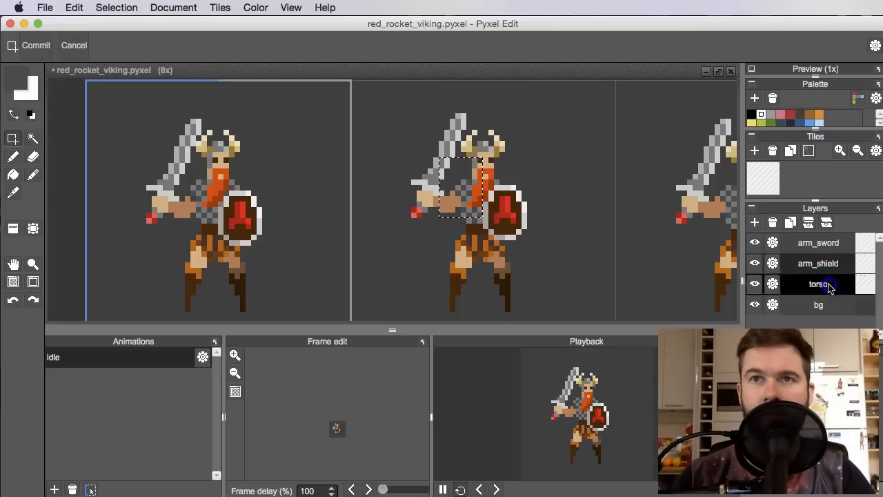
scroll(621, 228, "right", 3)
key("super+v")
scroll(587, 216, "right", 3)
left_click(562, 200)
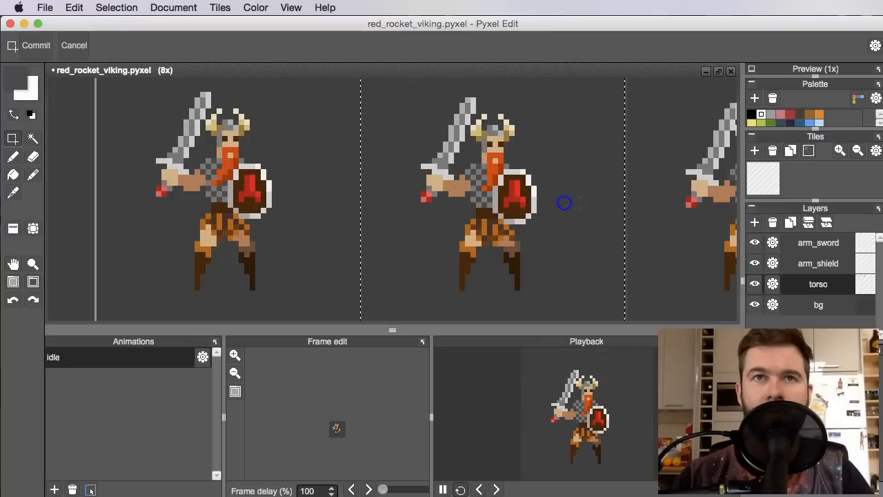
Transfer the third viking's beard and chainmail pixels, an area of about 8 by 11 pixels, from arm_shield to torso.
left_click(836, 267)
scroll(647, 207, "down", 1)
scroll(647, 207, "up", 1)
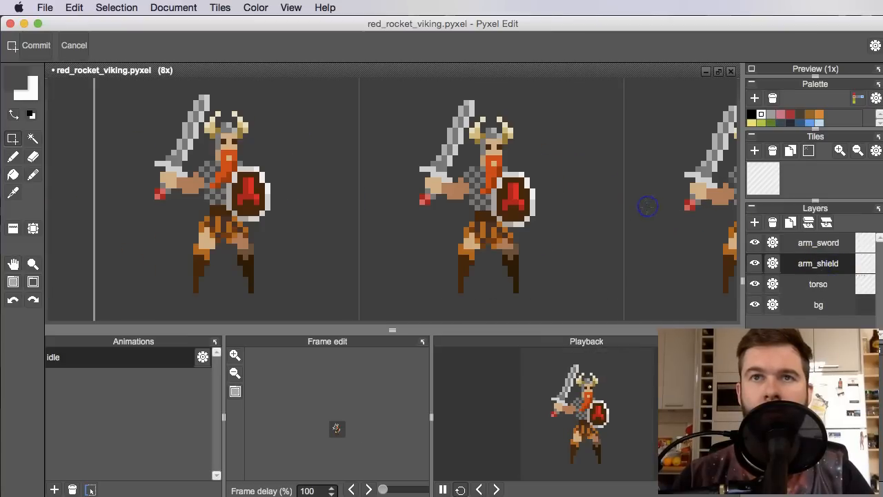
left_click_drag(448, 151, 506, 215)
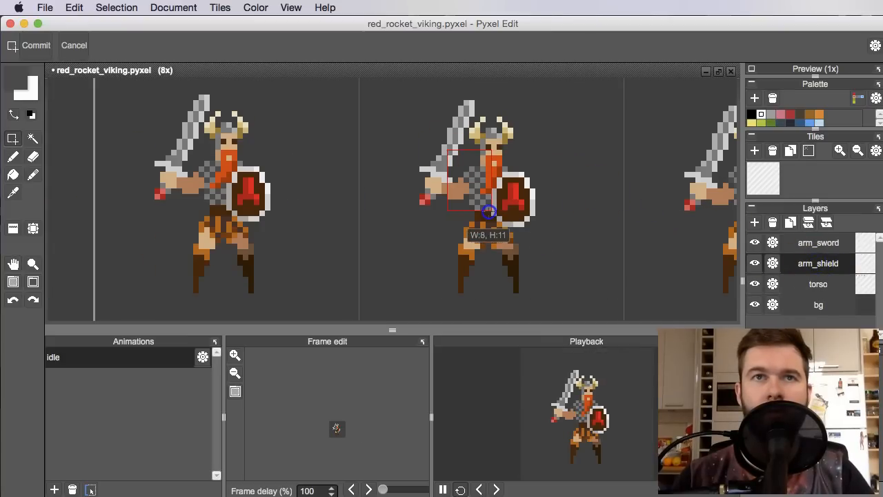
left_click(814, 283)
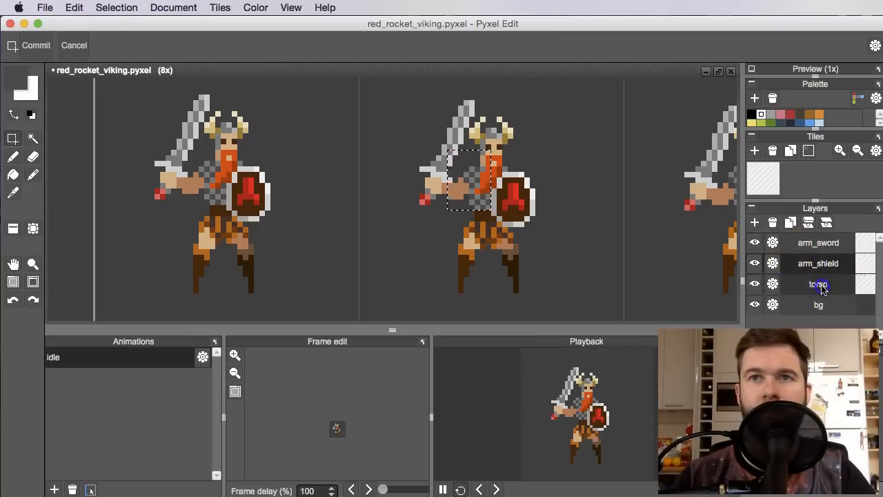
scroll(607, 218, "right", 3)
left_click(591, 217)
Transfer the fourth viking's beard and chainmail pixels from the arm_shield layer to the torso layer.
scroll(590, 217, "left", 4)
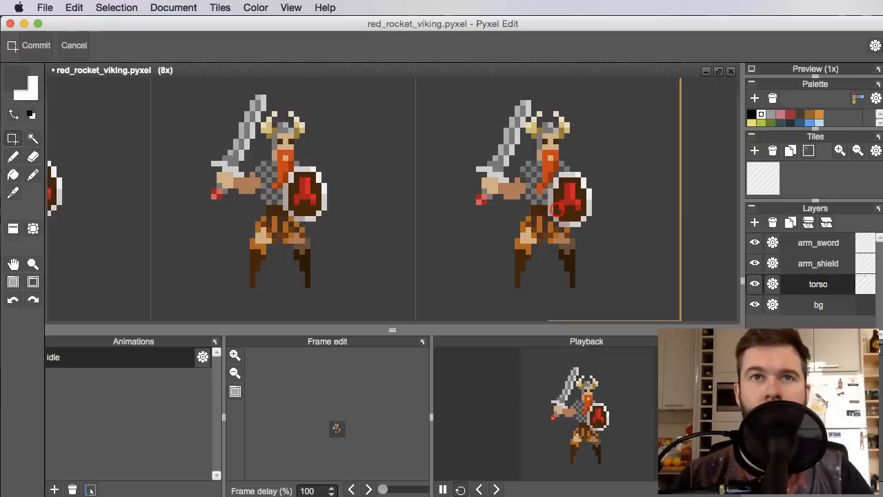
left_click(831, 262)
left_click_drag(505, 152, 556, 199)
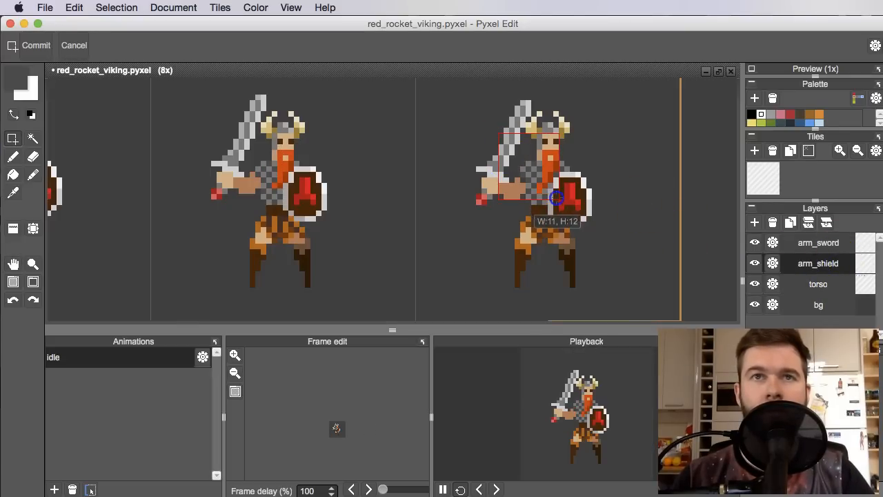
left_click(817, 284)
left_click(639, 208)
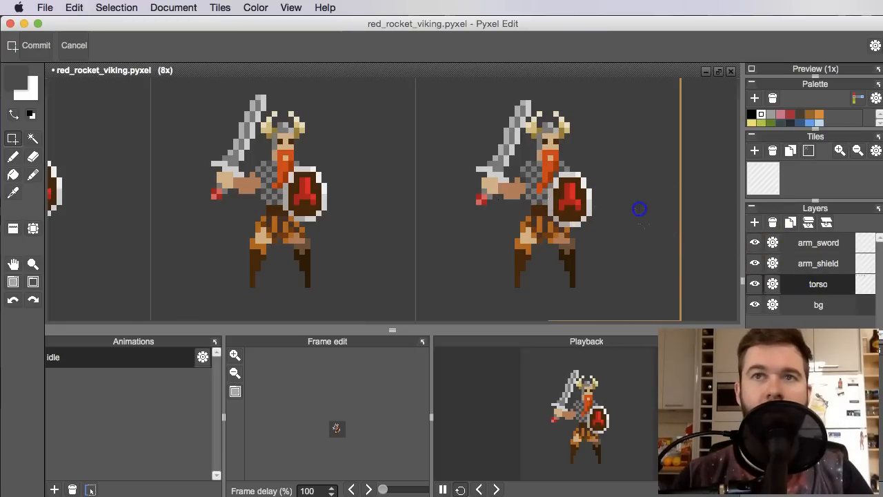
Check the torso layer's contents across the idle tiles by hiding the layer and showing it again.
scroll(473, 207, "down", 3)
left_click_drag(482, 191, 520, 186)
left_click(678, 283)
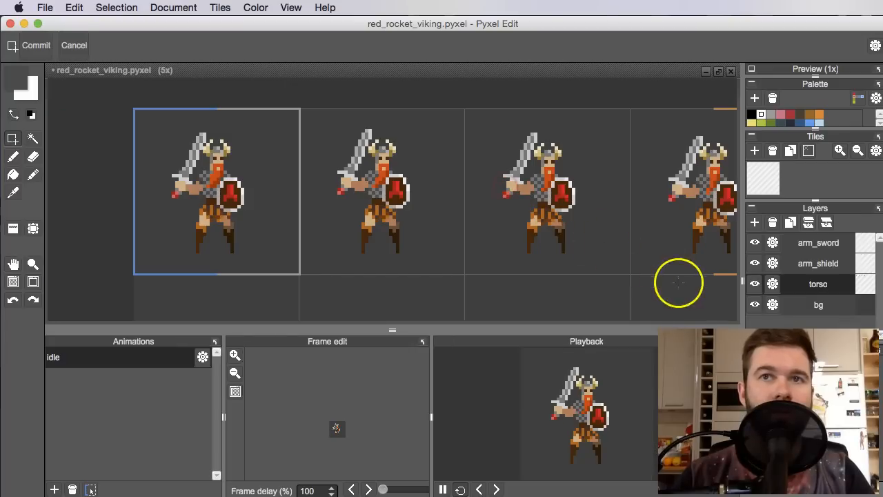
left_click(754, 285)
left_click(755, 288)
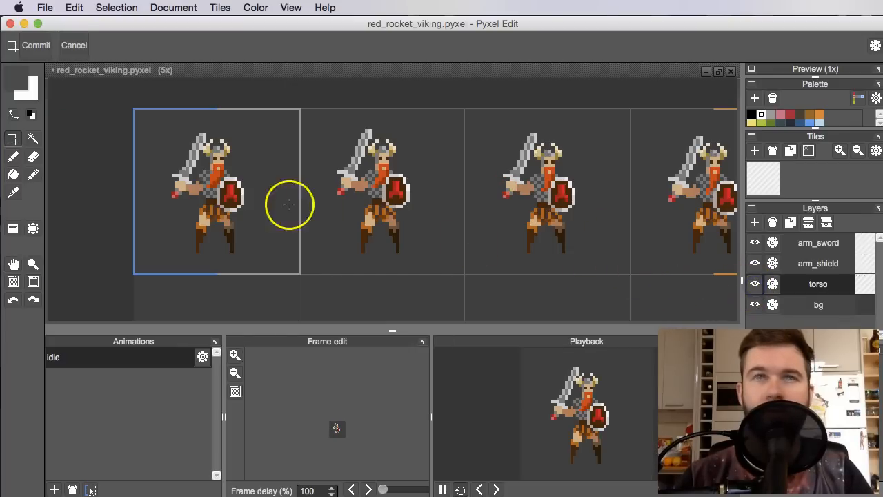
Compare the idle vikings up close and reposition the animation in the playback preview.
scroll(207, 193, "up", 1)
key("space")
left_click_drag(279, 149, 287, 151)
scroll(193, 235, "up", 1)
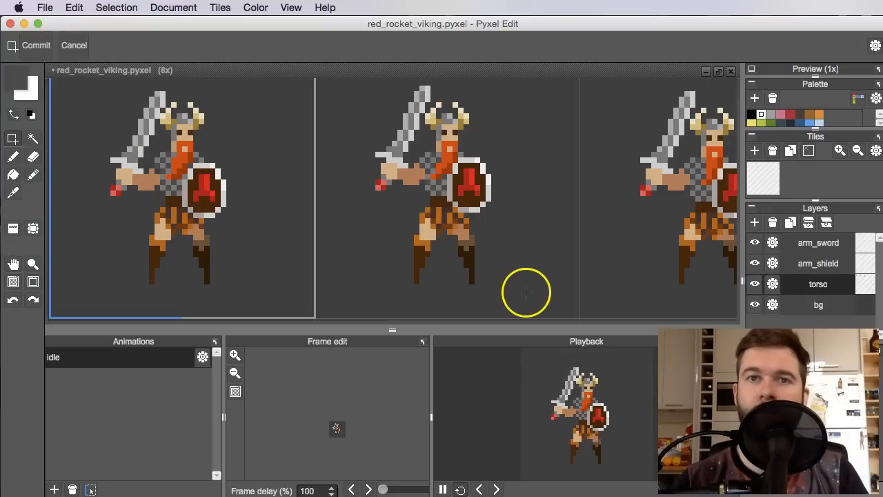
key("space")
left_click_drag(611, 311, 577, 310)
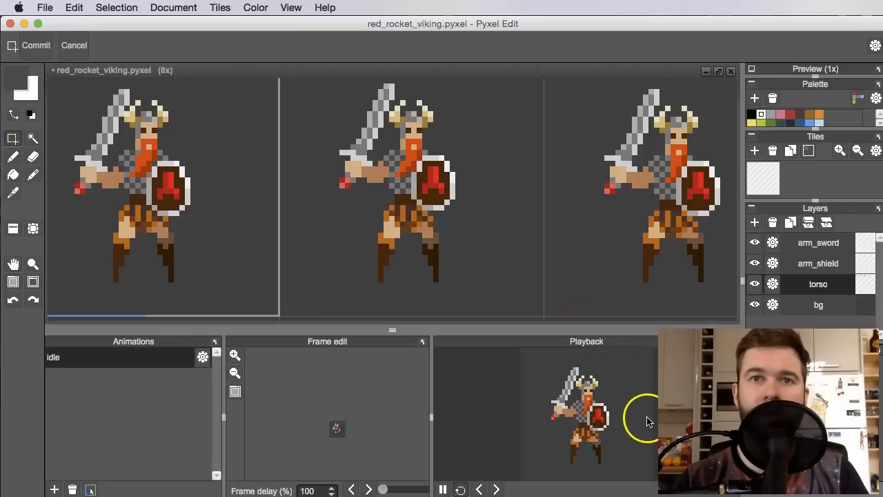
left_click_drag(626, 394, 596, 390)
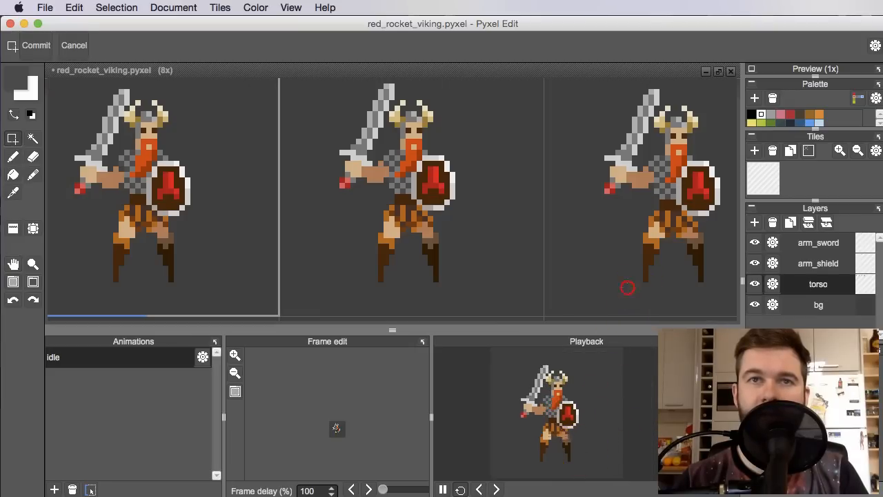
left_click_drag(627, 287, 581, 285)
Start redrawing the first viking's skirt near the front thigh with the Pen tool, sampling its orange and brown colours.
left_click_drag(341, 231, 509, 239)
scroll(394, 232, "up", 2)
key("space")
scroll(436, 240, "down", 1)
left_click_drag(365, 244, 421, 234)
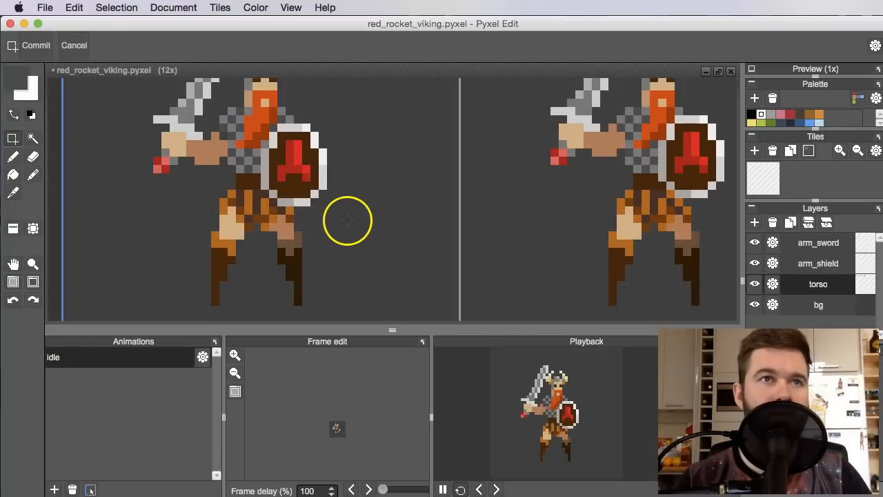
scroll(322, 217, "up", 1)
scroll(364, 237, "up", 1)
left_click_drag(272, 223, 312, 243)
scroll(380, 252, "down", 1)
key("space")
left_click(325, 242)
left_click(313, 240)
left_click(353, 246)
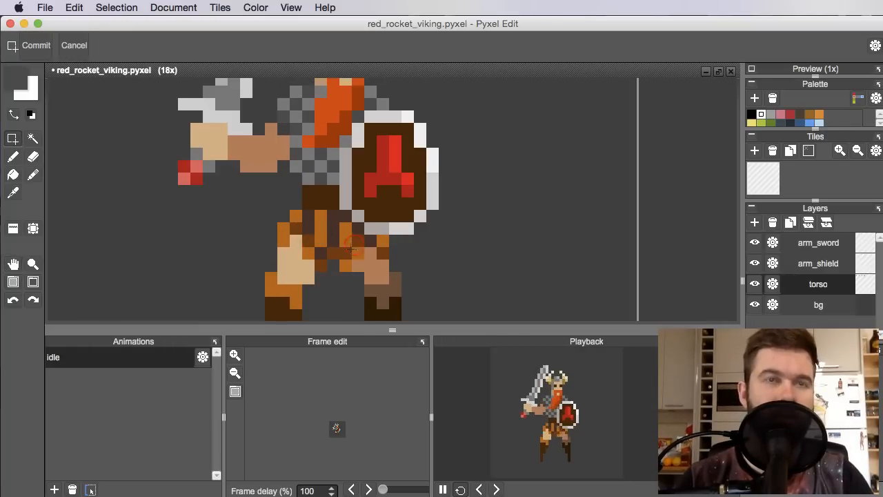
key("b")
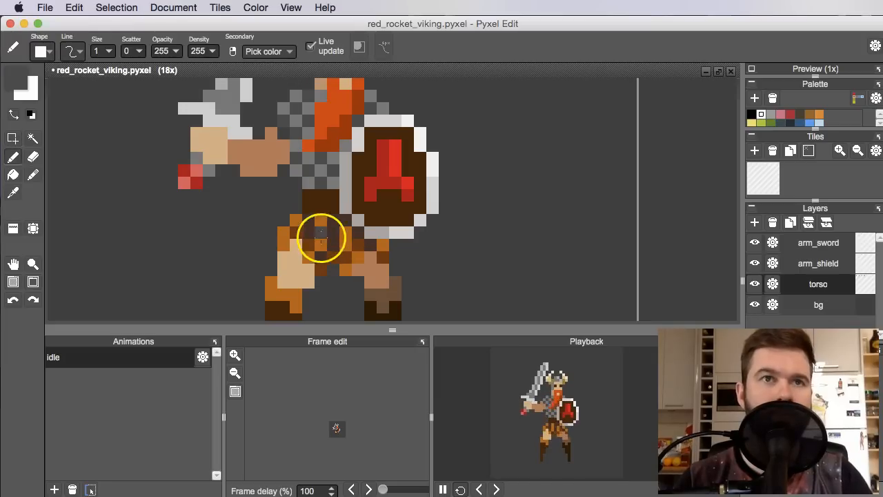
left_click(315, 237, "alt")
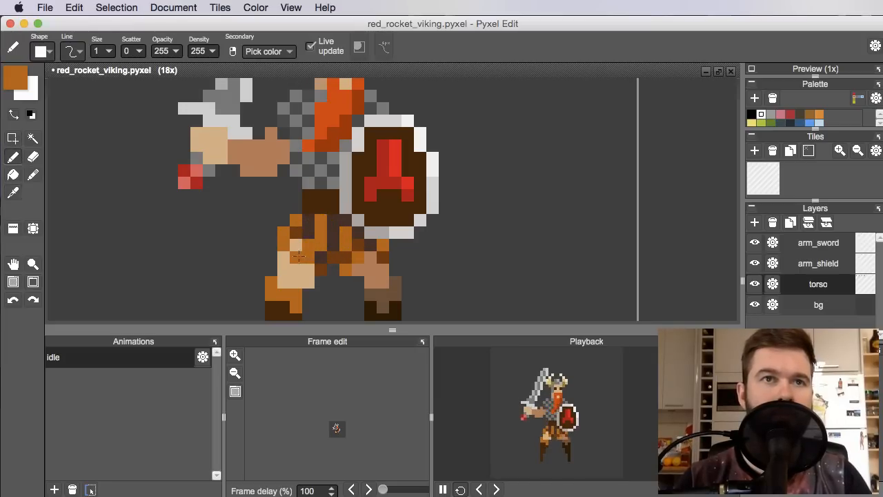
left_click(311, 254, "alt")
Shift the lower ends of the first viking's orange skirt strips sideways by repainting them in sampled orange and browns.
scroll(324, 259, "down", 2)
scroll(256, 253, "up", 2)
left_click(268, 236, "alt")
left_click(262, 250, "alt")
left_click(279, 252)
left_click(262, 234)
left_click(259, 271, "alt")
left_click(247, 253)
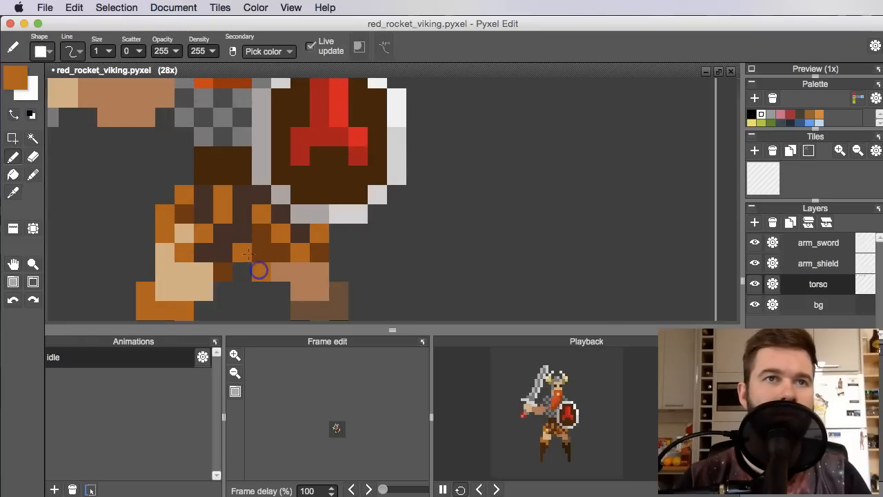
scroll(247, 247, "down", 3)
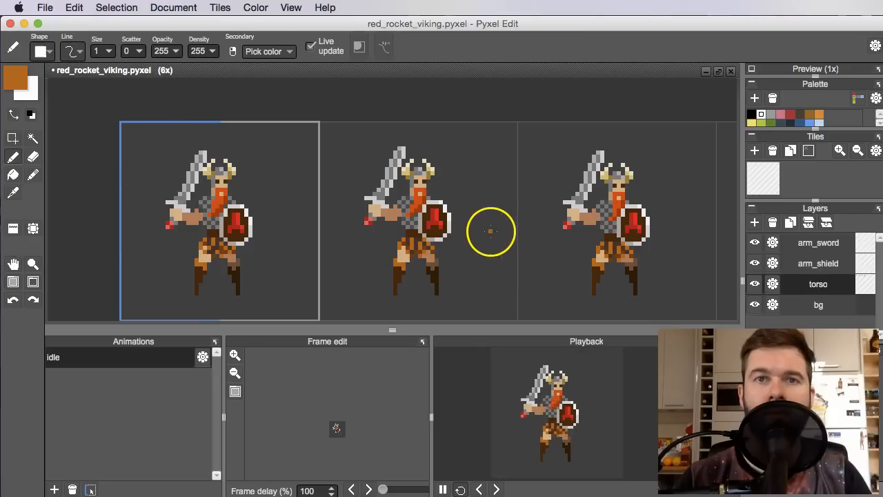
Repaint the second viking's skirt strips with sampled orange and dark browns, undoing the orange stroke over the thigh.
scroll(421, 235, "up", 3)
scroll(565, 244, "down", 2)
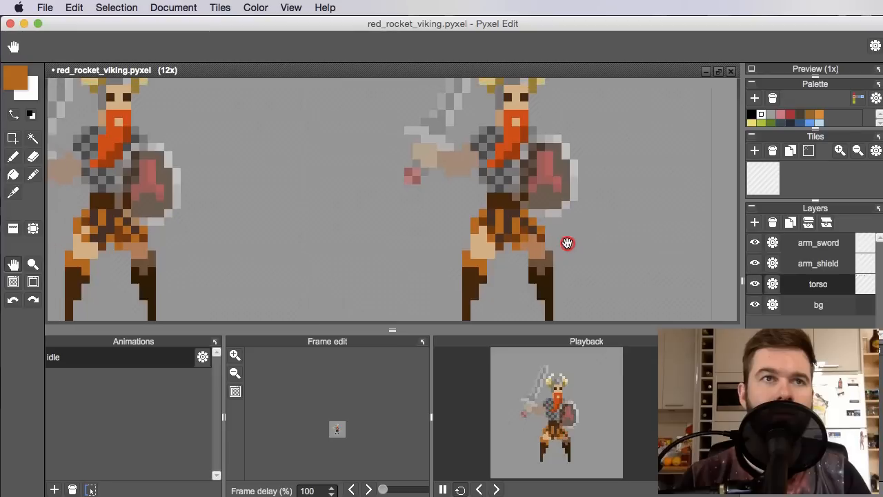
scroll(538, 240, "up", 1)
left_click(498, 223, "alt")
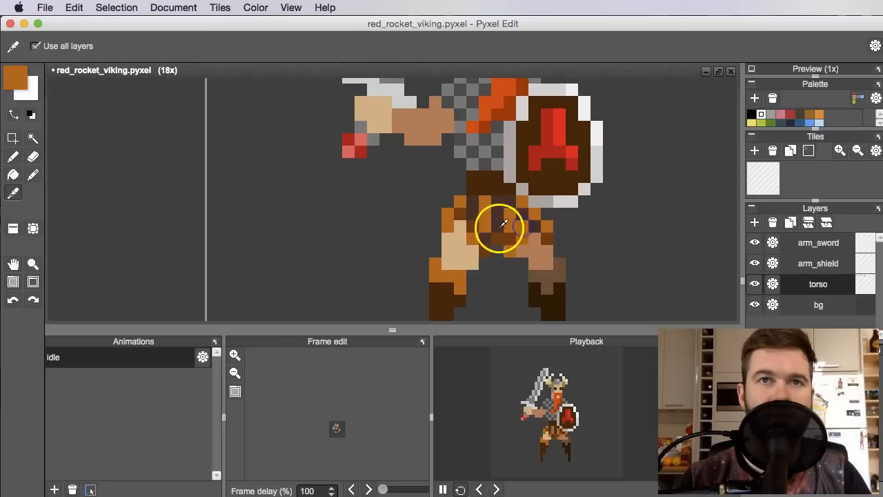
scroll(531, 242, "down", 3)
scroll(552, 249, "up", 3)
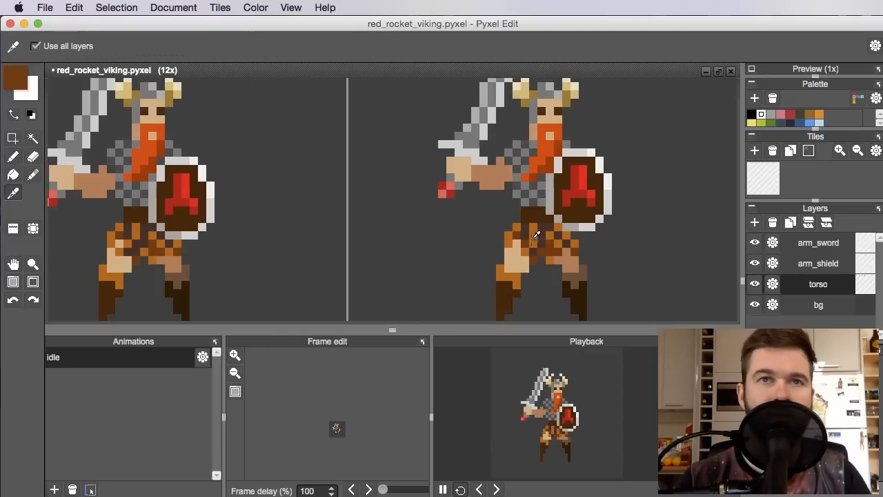
left_click(543, 241, "alt")
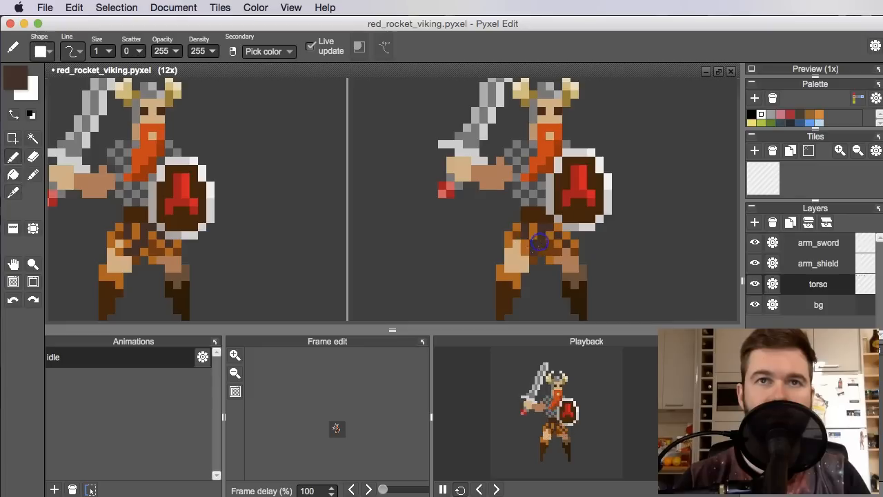
scroll(541, 244, "up", 1)
left_click(519, 239, "alt")
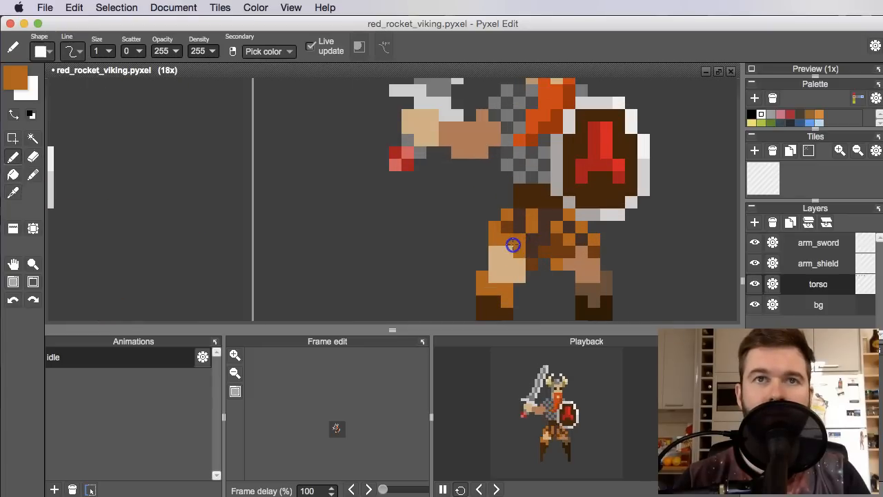
key("super+z")
left_click(529, 241, "alt")
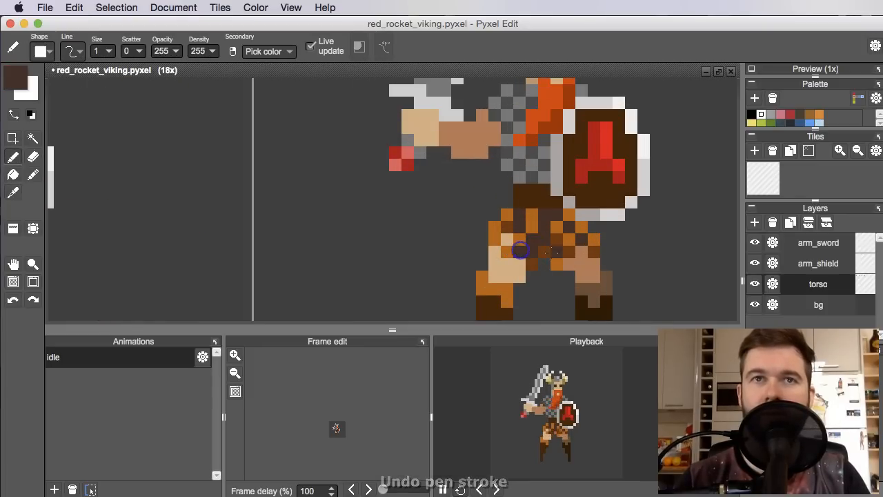
Bend the third viking's front skirt strip toward the thigh with sampled orange and brown, undoing a stray pen stroke.
scroll(552, 239, "down", 3)
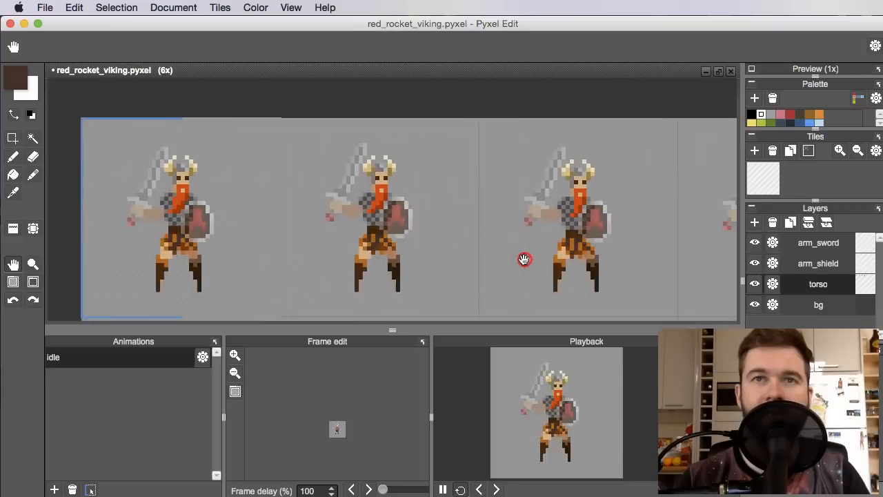
scroll(524, 258, "up", 4)
left_click(517, 205, "alt")
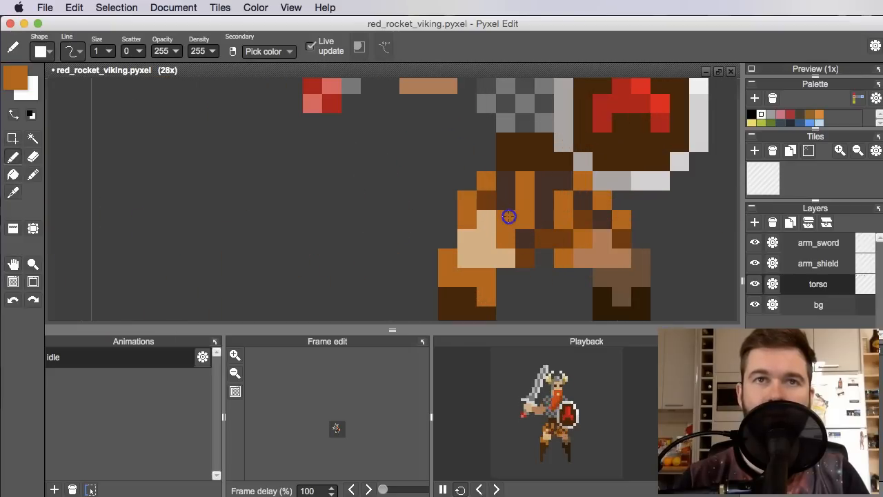
right_click(493, 231)
key("super+z")
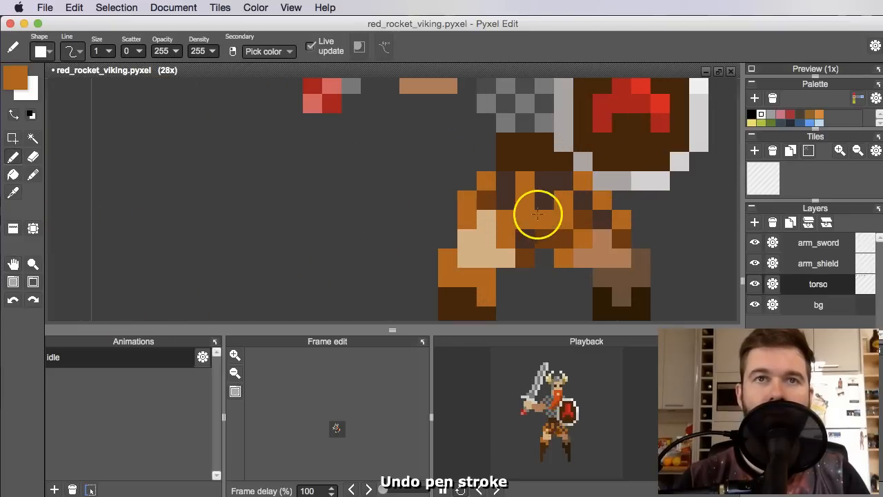
right_click(524, 221)
left_click_drag(568, 241, 546, 253)
right_click(541, 230)
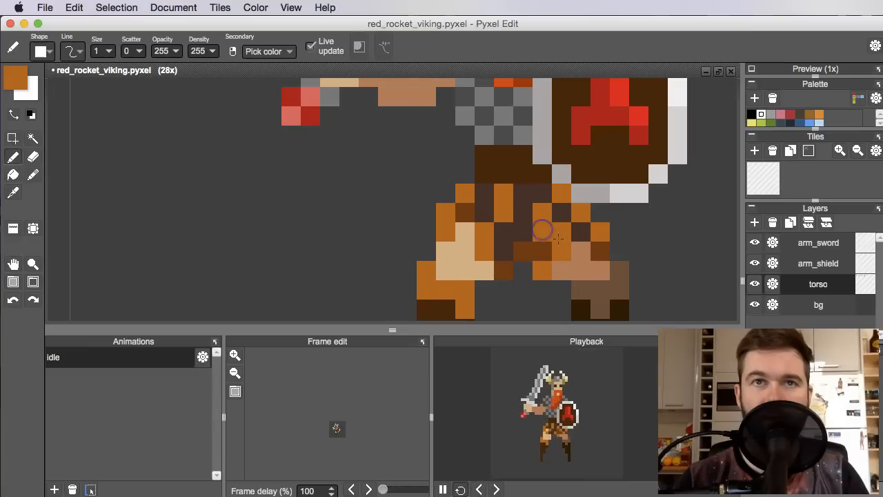
Repaint the lower end of the third viking's rear skirt strip and the hem beside it with sampled orange and brown.
right_click(533, 250)
right_click(542, 232)
right_click(535, 244)
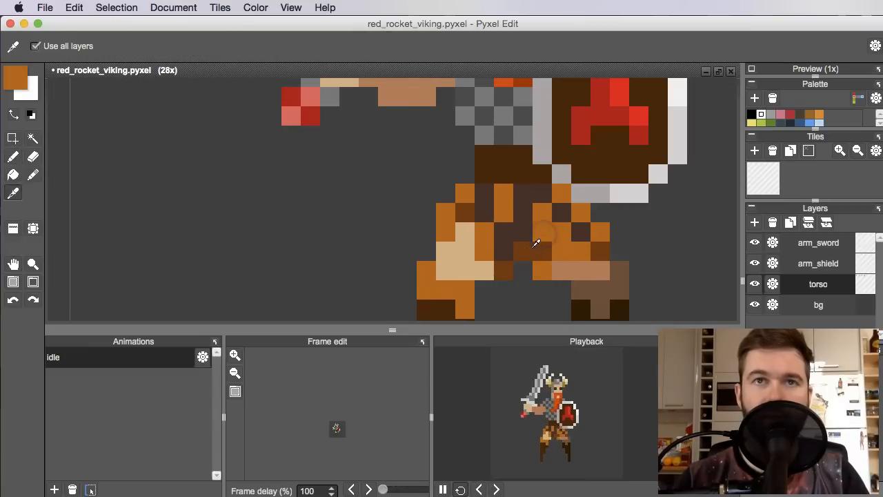
left_click_drag(538, 232, 552, 248)
left_click(557, 251)
right_click(543, 264)
left_click(528, 252)
scroll(535, 252, "down", 10)
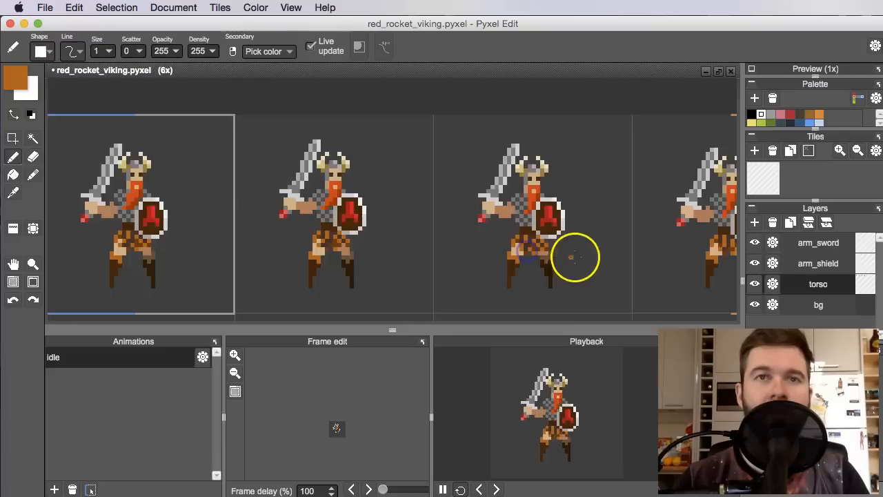
left_click_drag(610, 260, 578, 264)
key("space")
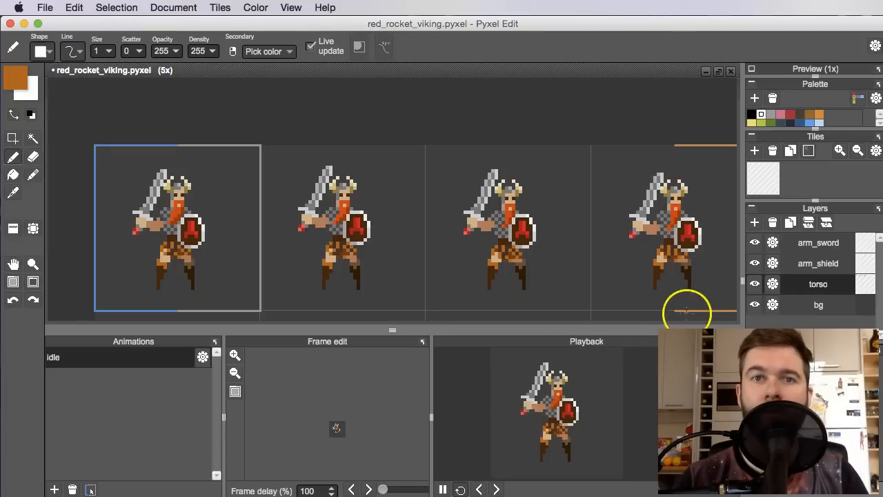
Undo the last pen stroke and paint an orange pixel at the lower end of the third viking's centre skirt strip.
scroll(520, 253, "up", 8)
key("super+z")
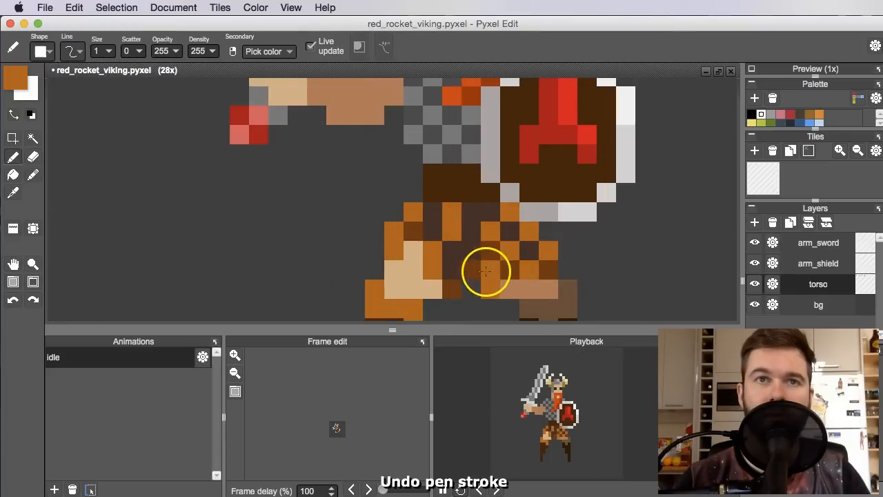
left_click(486, 269)
scroll(517, 267, "down", 5)
scroll(477, 241, "down", 1)
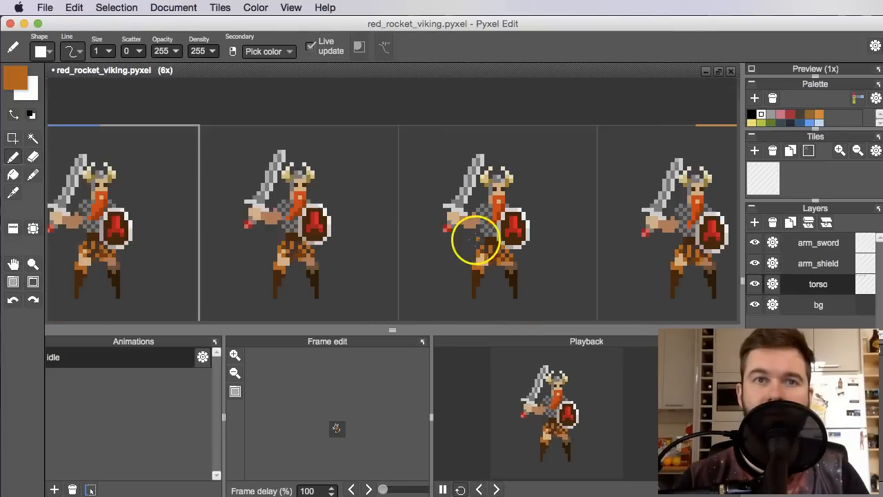
Try sampled dark brown on the lower end of the first viking's centre skirt strip and undo the stroke.
left_click_drag(378, 239, 464, 249)
scroll(414, 266, "up", 4)
scroll(442, 265, "down", 4)
scroll(221, 256, "up", 1)
scroll(200, 255, "up", 1)
scroll(303, 299, "up", 4)
left_click_drag(183, 270, 461, 297)
right_click(320, 203)
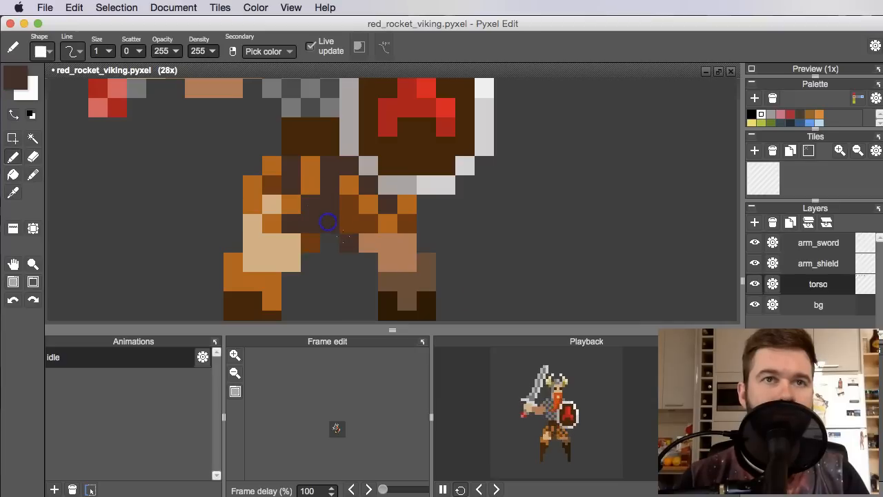
scroll(428, 249, "down", 6)
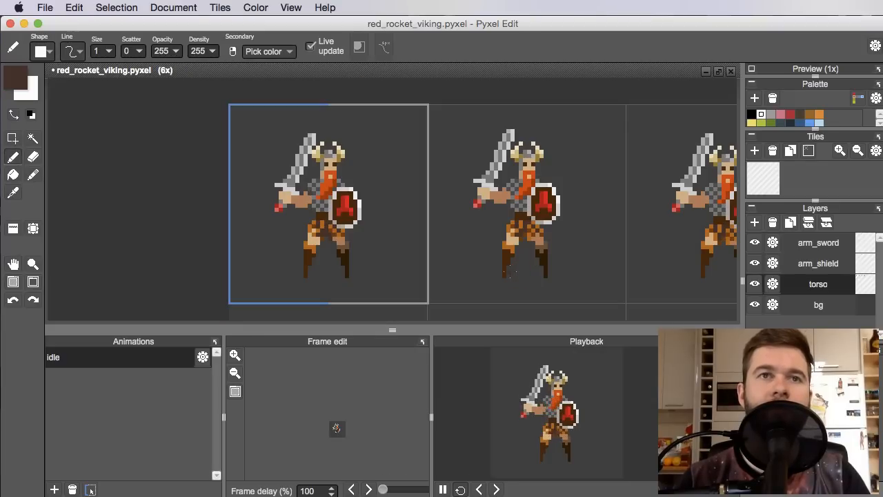
key("super+z")
scroll(353, 238, "up", 2)
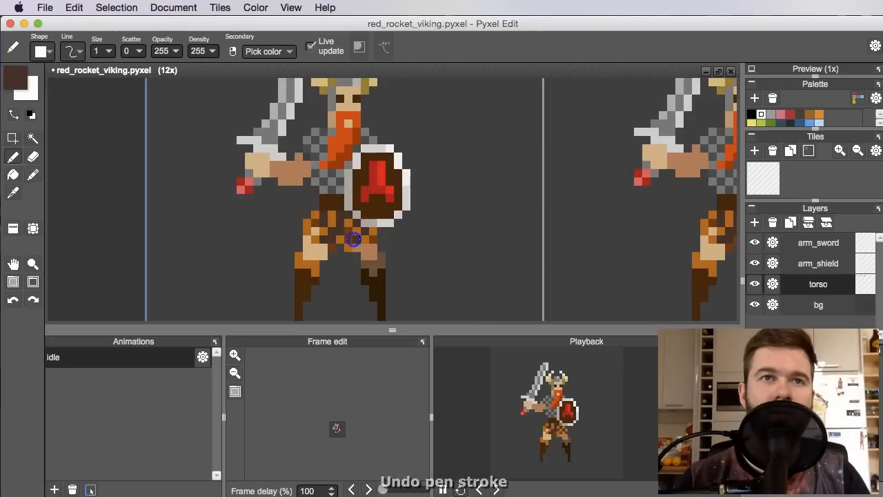
Try a dark brown pixel over the second viking's rear thigh below the skirt and undo it.
scroll(540, 256, "down", 1)
scroll(478, 253, "down", 1)
scroll(370, 227, "up", 3)
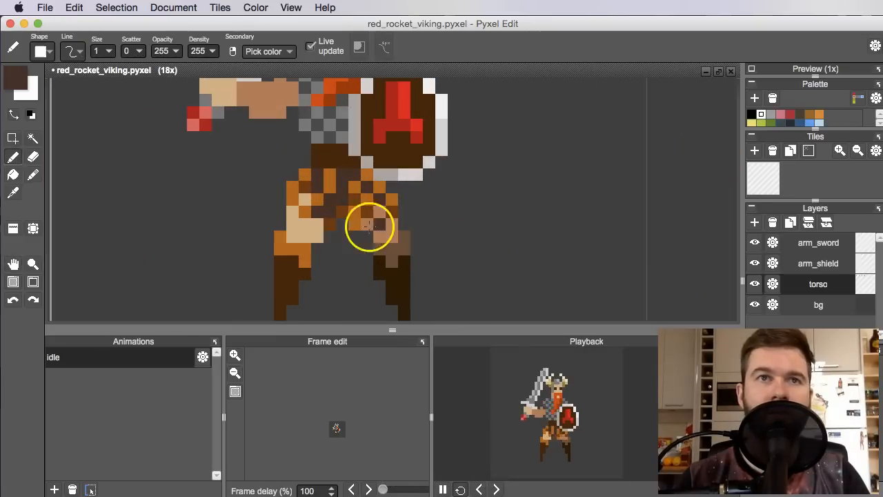
key("super+z")
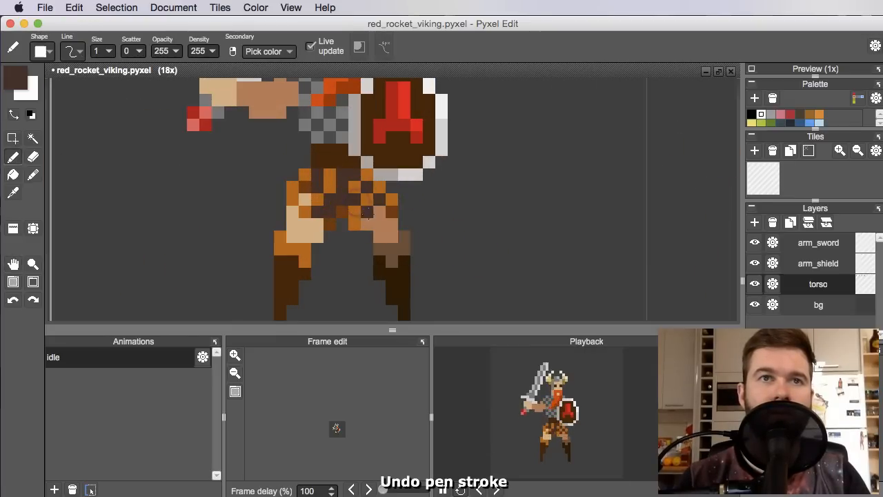
Shift the lower part of the second viking's centre skirt strip sideways using sampled orange and dark brown.
scroll(386, 221, "down", 3)
left_click_drag(593, 272, 567, 290)
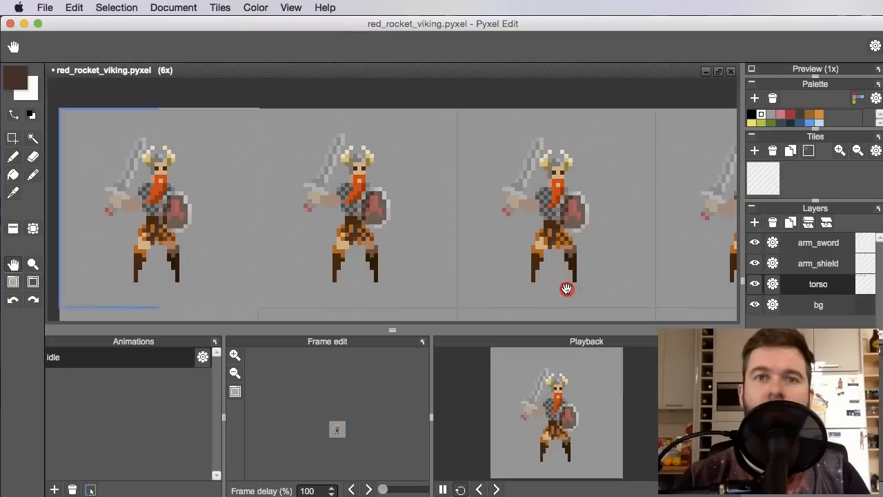
left_click_drag(656, 313, 641, 322)
scroll(349, 256, "up", 2)
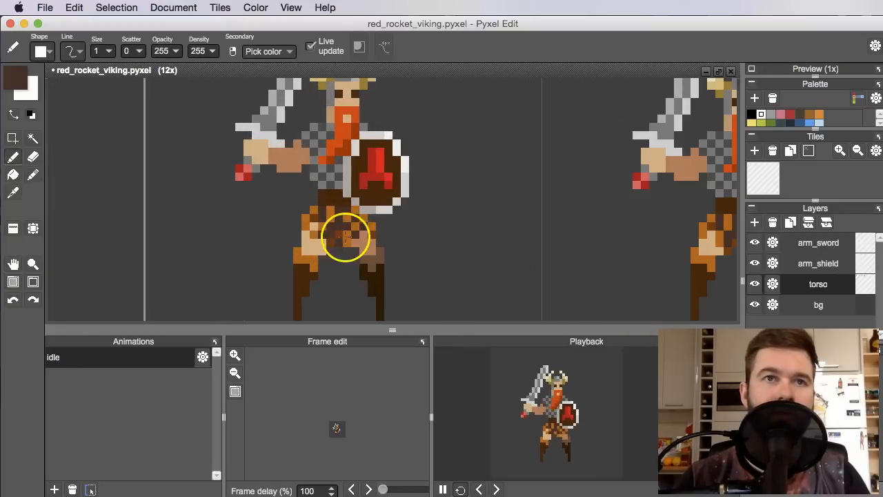
left_click(338, 226, "alt")
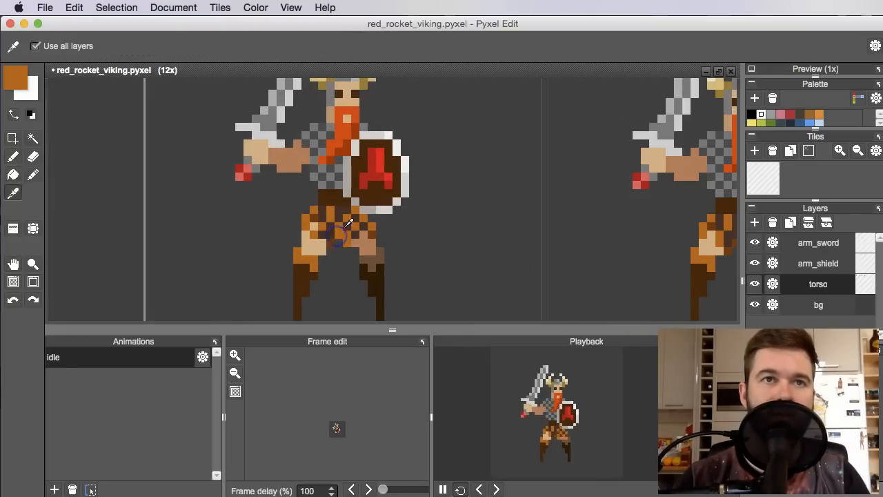
left_click(338, 229, "alt")
scroll(495, 271, "down", 3)
Repaint the lower part of the third viking's centre skirt strip with sampled orange and dark brown.
scroll(542, 255, "up", 3)
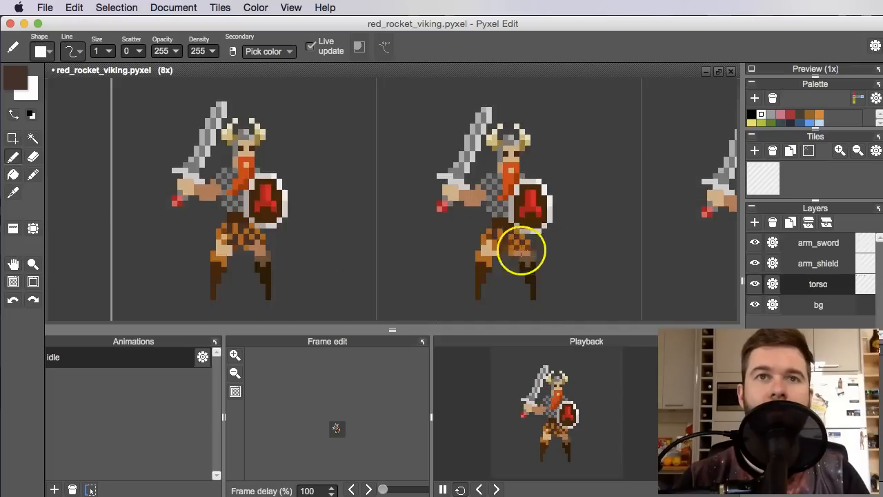
left_click(507, 244, "alt")
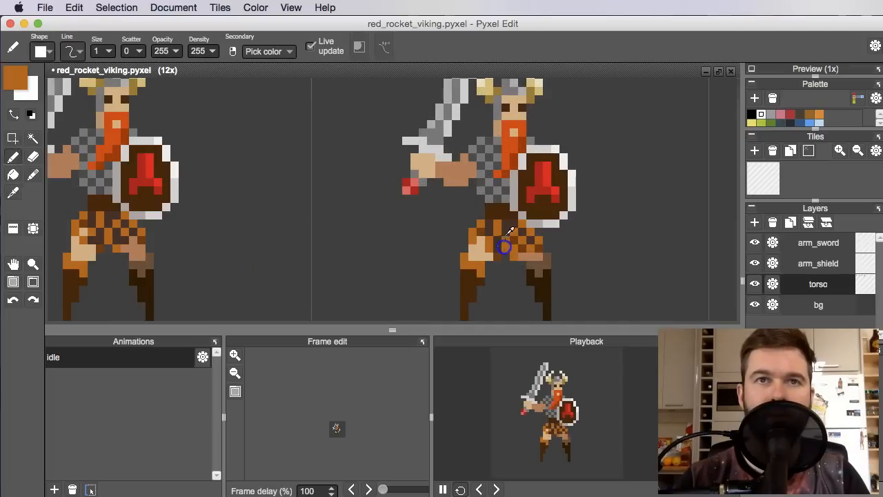
left_click(504, 225, "alt")
scroll(517, 244, "down", 3)
Shift an orange pixel of the first viking's centre skirt strip sideways and fill the gap beside it with sampled dark brown.
scroll(394, 290, "up", 4)
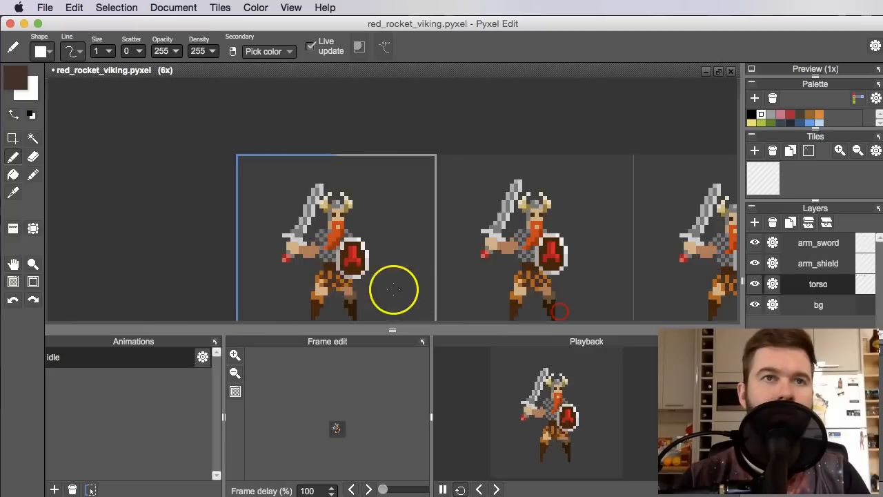
left_click(294, 278, "alt")
left_click(284, 261)
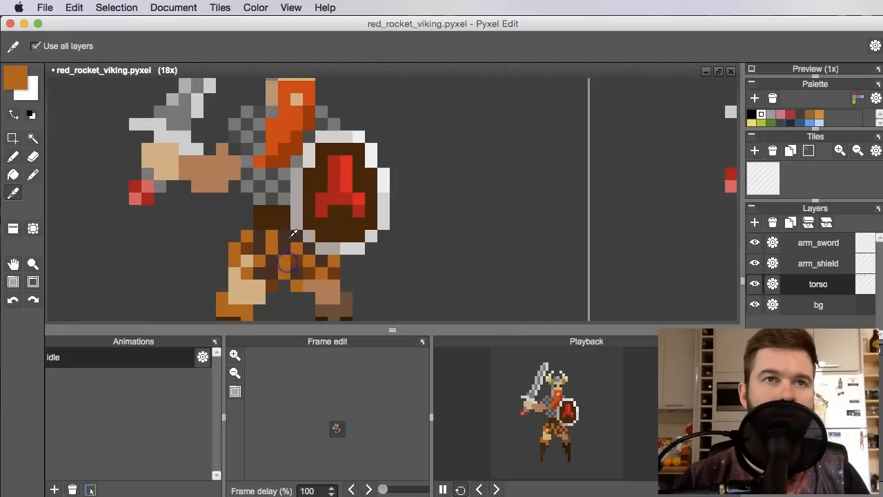
left_click(294, 234, "alt")
left_click(294, 260)
scroll(298, 275, "down", 4)
Repaint the lower end of the fourth viking's centre skirt strip with sampled orange and mid brown.
left_click_drag(343, 275, 297, 275)
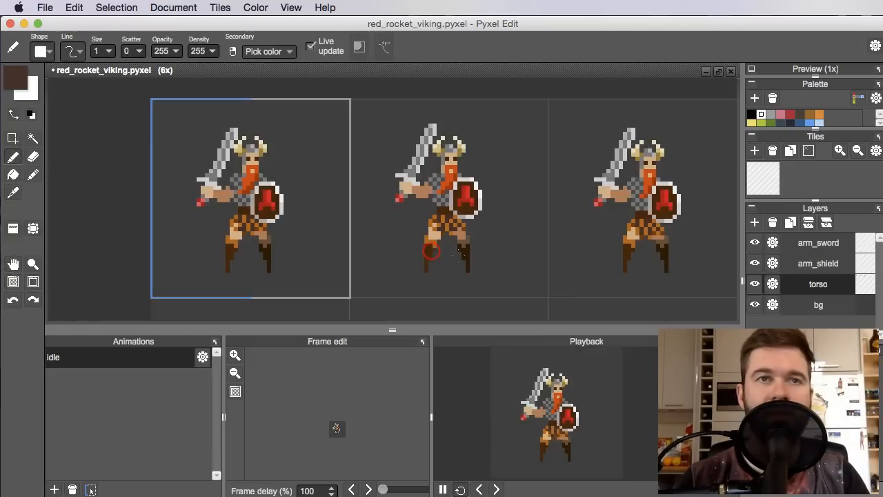
left_click_drag(533, 260, 437, 261)
left_click_drag(576, 255, 454, 259)
scroll(648, 256, "up", 3)
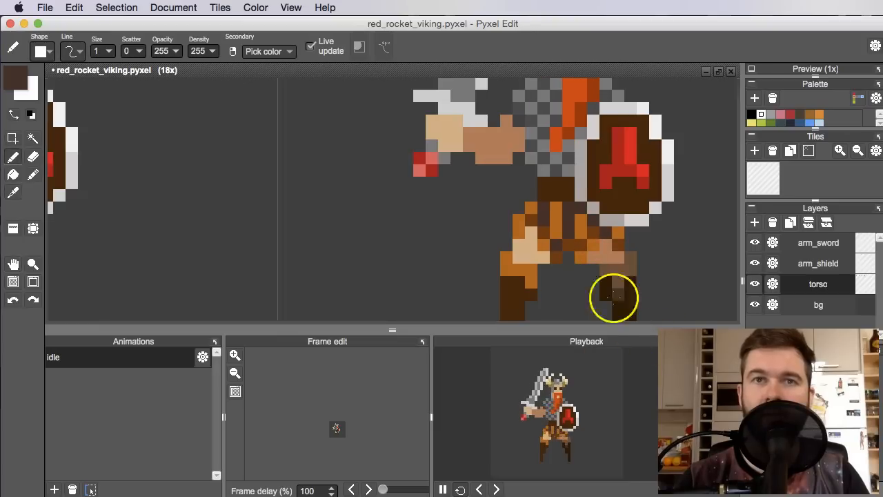
scroll(614, 297, "up", 2)
left_click(536, 192, "alt")
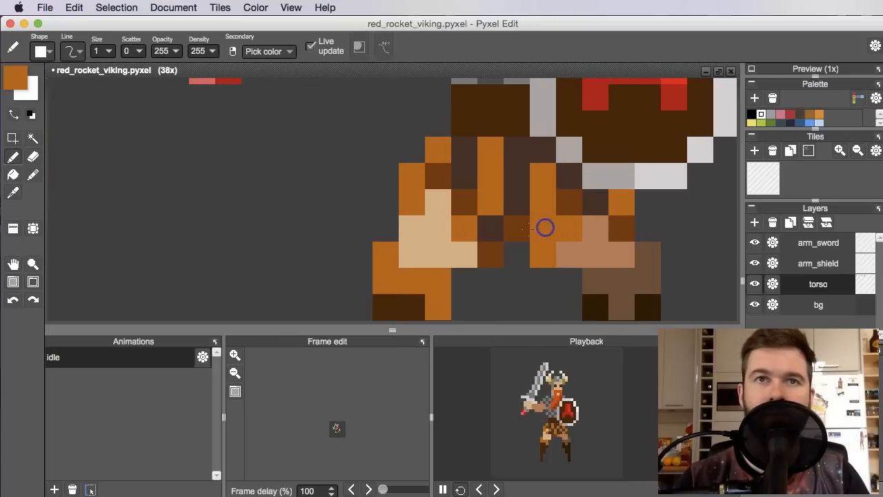
left_click(524, 230, "alt")
left_click(544, 250)
scroll(598, 251, "down", 5)
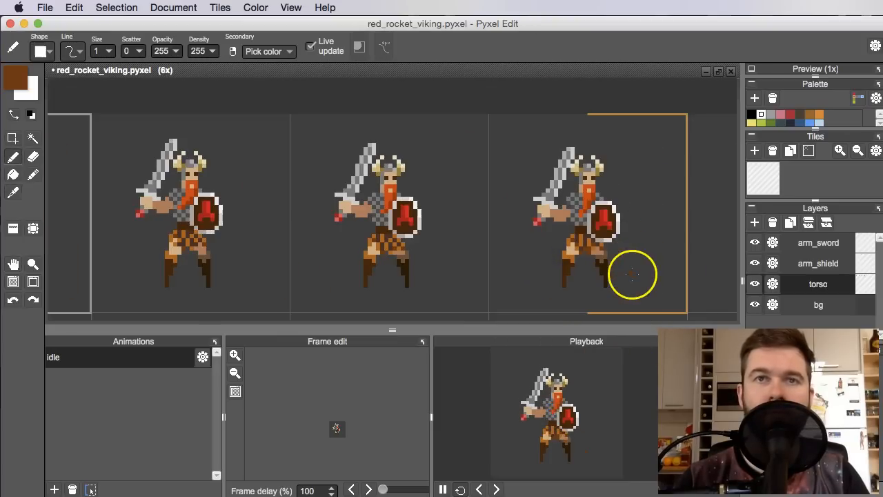
Undo the brown hem stroke on the fourth viking and paint the strip's end in sampled dark brown, undoing a misplaced pixel.
scroll(627, 272, "up", 4)
key("super+z")
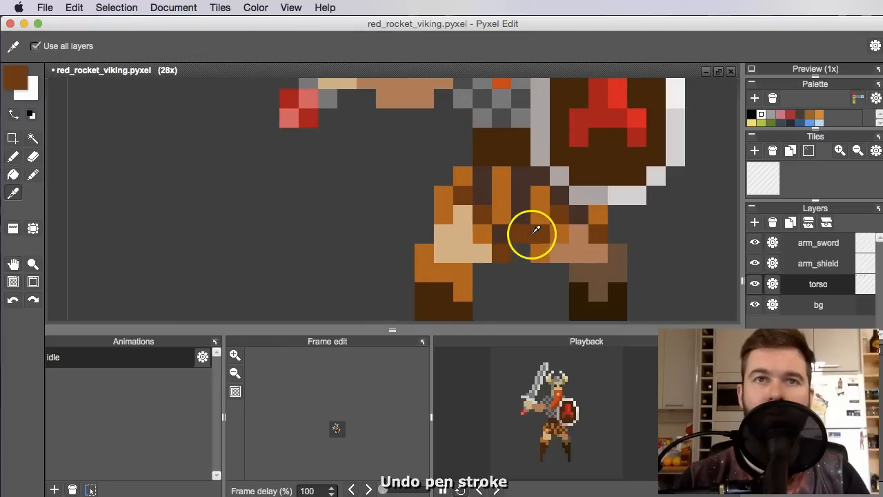
right_click(522, 216)
left_click(521, 249)
key("super+z")
left_click(539, 250)
scroll(540, 250, "down", 4)
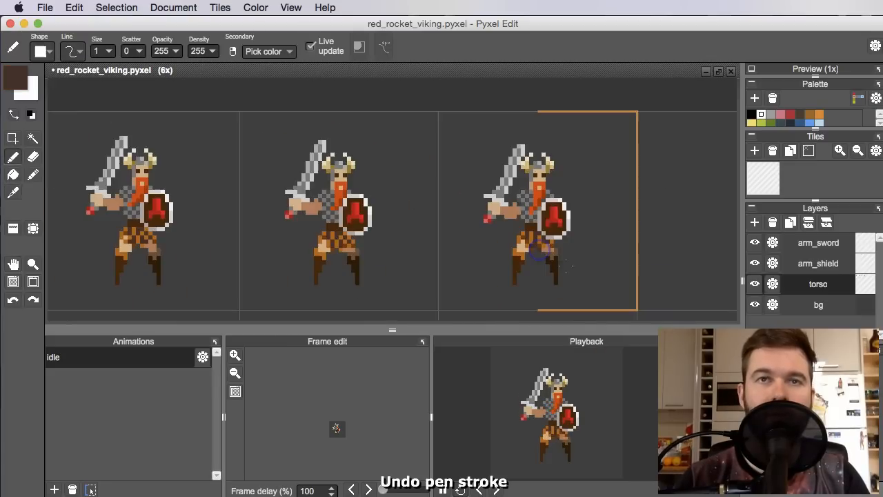
Bend the second viking's centre skirt strip toward the rear thigh with an orange hem pixel and sampled dark brown behind it.
scroll(541, 250, "down", 1)
left_click_drag(492, 276, 654, 258)
left_click_drag(536, 260, 509, 260)
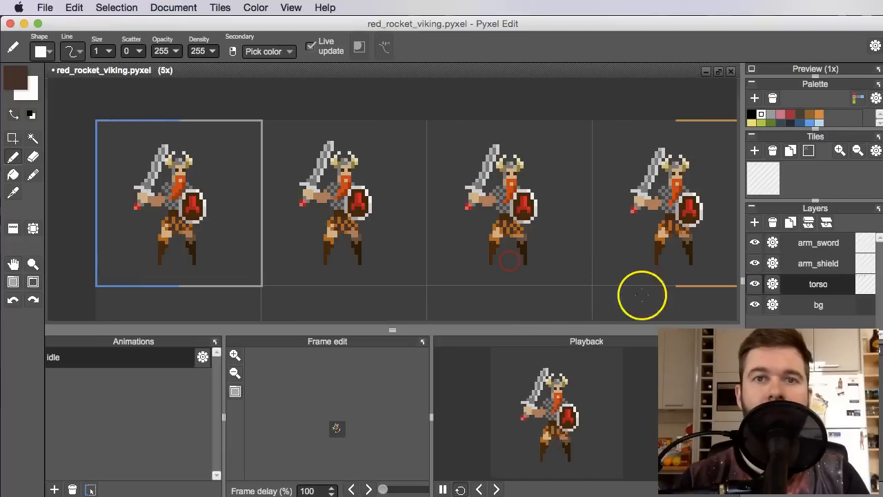
scroll(332, 225, "up", 3)
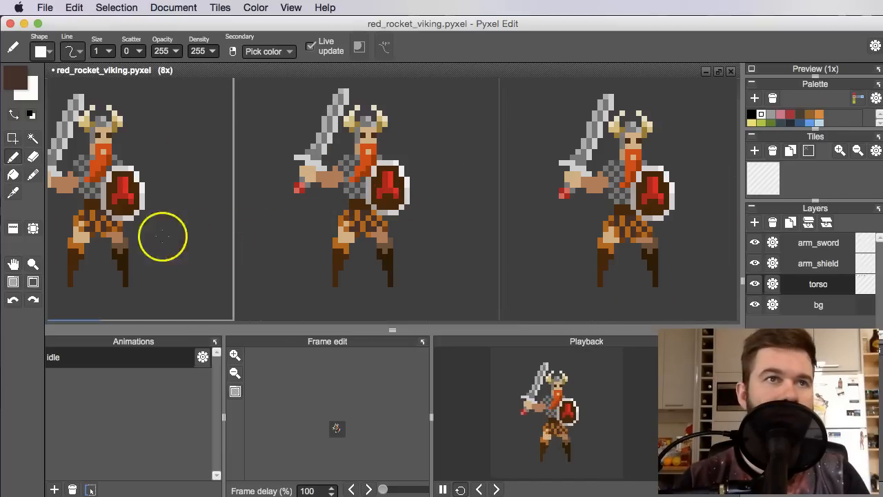
scroll(364, 221, "up", 4)
right_click(359, 216)
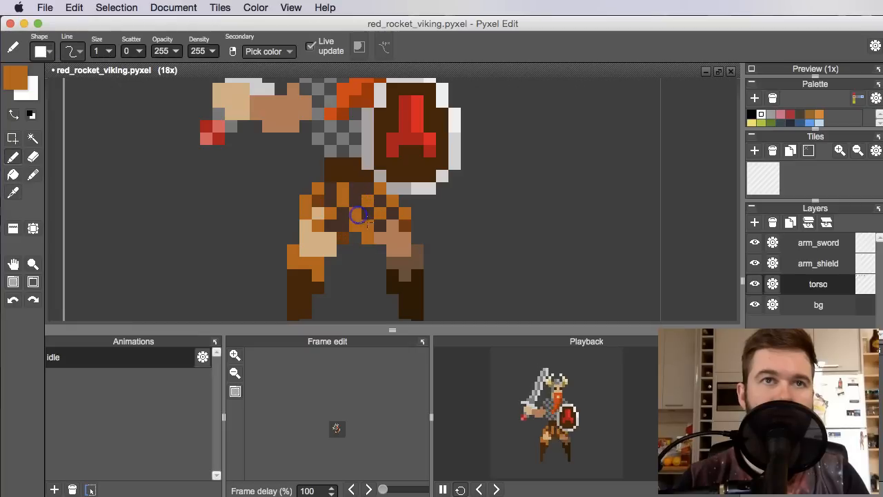
left_click(379, 235)
right_click(376, 234)
right_click(348, 222)
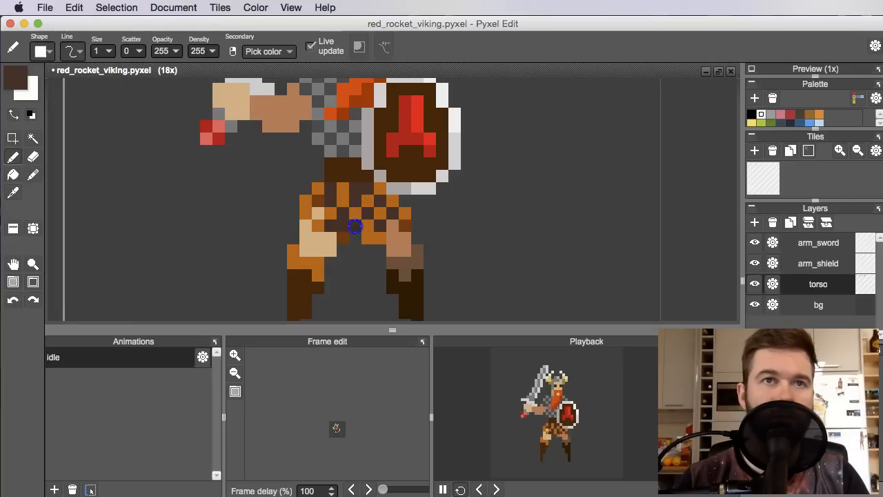
Rework the middle of the third viking's skirt by painting pixels in sampled orange and dark brown.
left_click_drag(459, 233, 290, 247)
left_click_drag(649, 227, 333, 238)
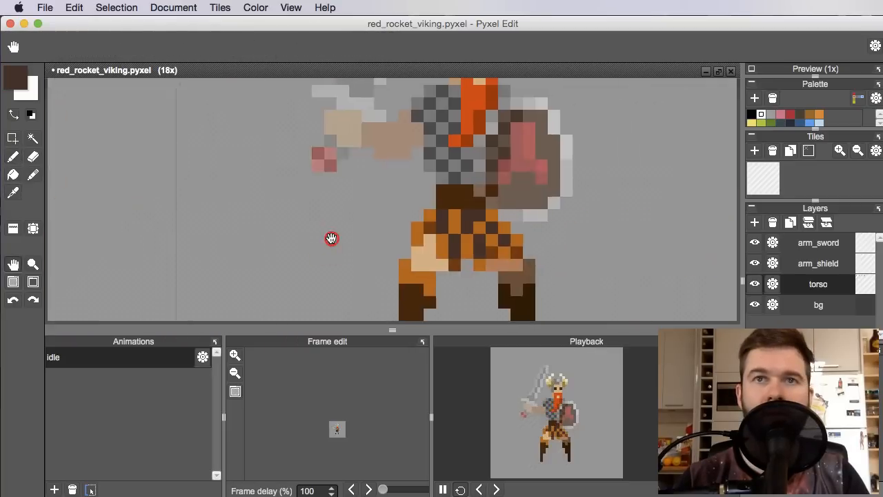
left_click(484, 249)
left_click_drag(515, 276, 525, 241)
right_click(477, 217)
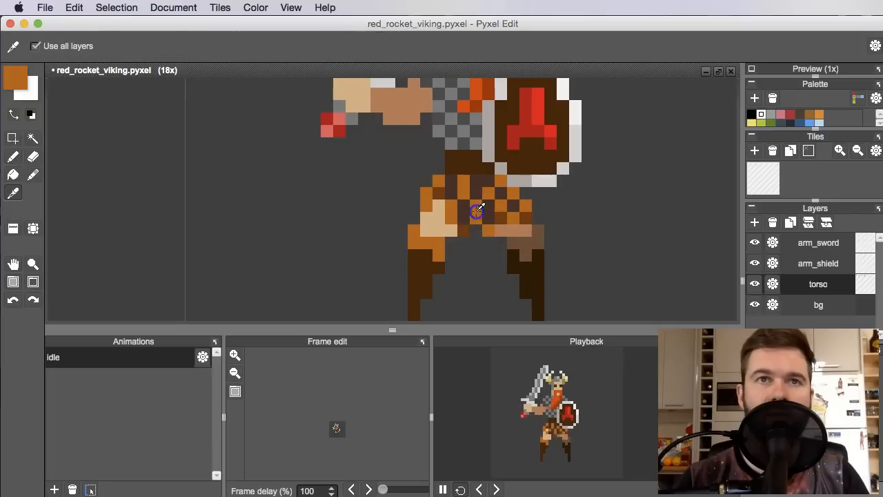
left_click(487, 219)
right_click(471, 218)
scroll(477, 218, "down", 1)
right_click(477, 218)
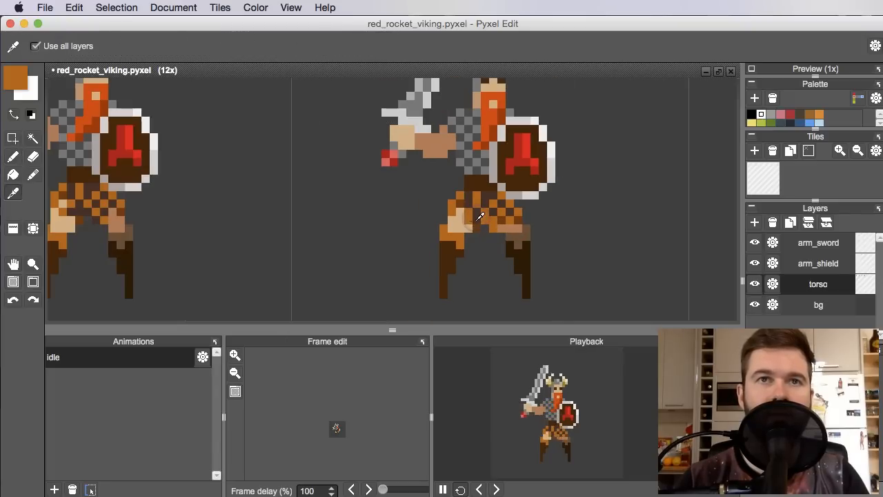
Touch up the lower centre strip of the fourth viking's skirt with colours sampled from the skirt.
left_click_drag(620, 245, 351, 258)
scroll(642, 232, "up", 1)
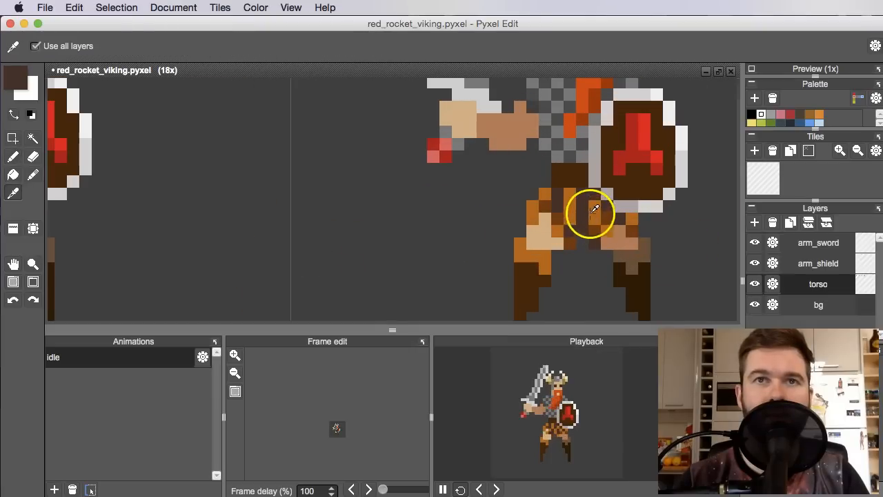
left_click(583, 228, "alt")
scroll(626, 257, "down", 3)
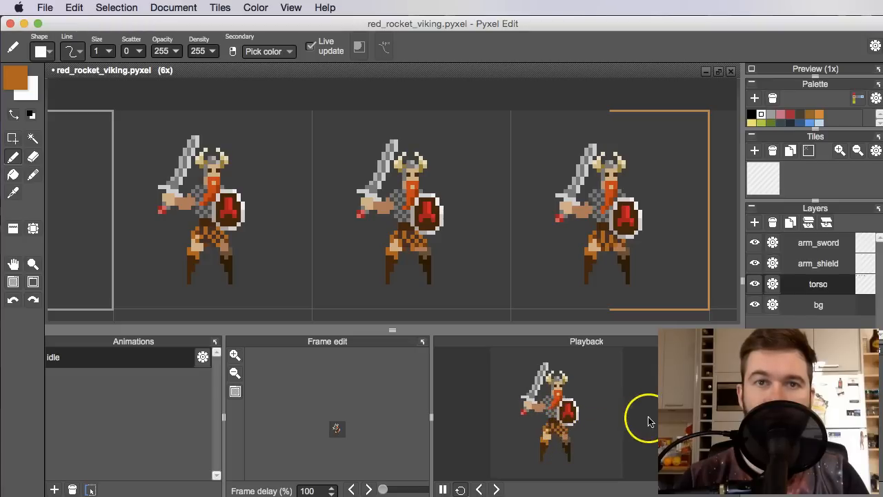
left_click(646, 331)
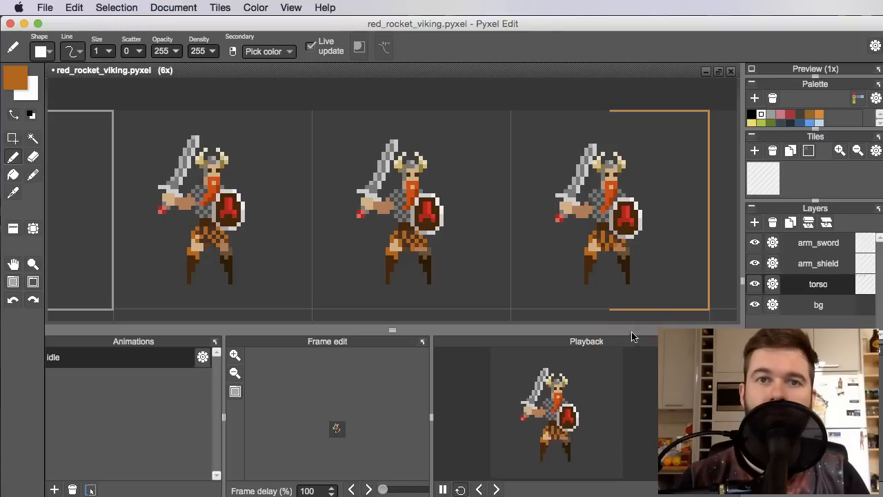
scroll(599, 260, "up", 1)
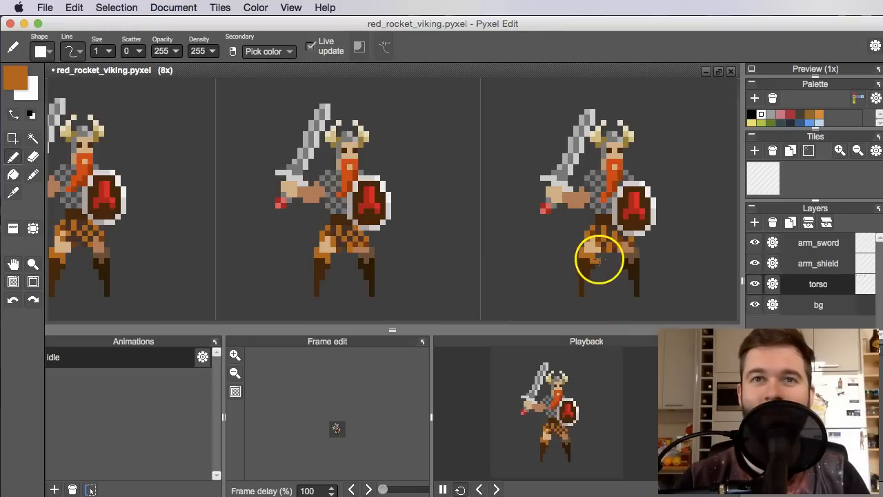
scroll(599, 260, "up", 2)
scroll(567, 236, "down", 3)
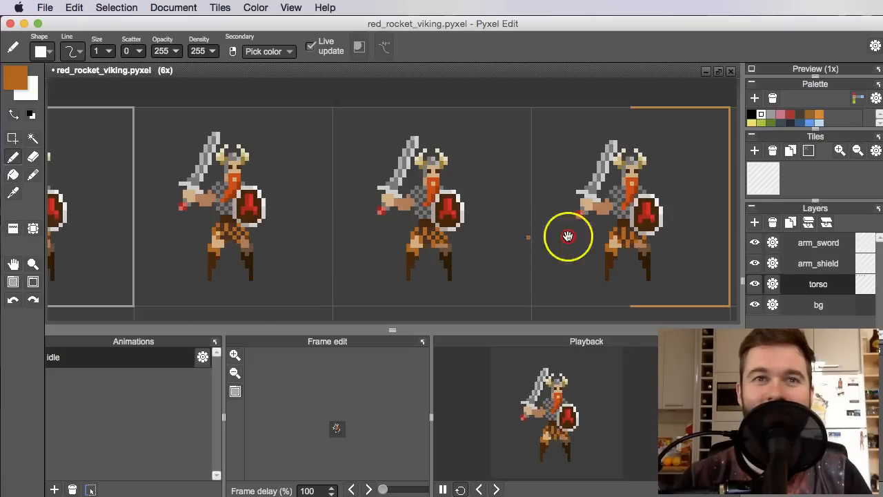
scroll(568, 236, "down", 1)
Sample the skirt's dark brown from the fourth viking and paint it above the front thigh on the first viking's skirt.
scroll(538, 227, "up", 3)
key("i")
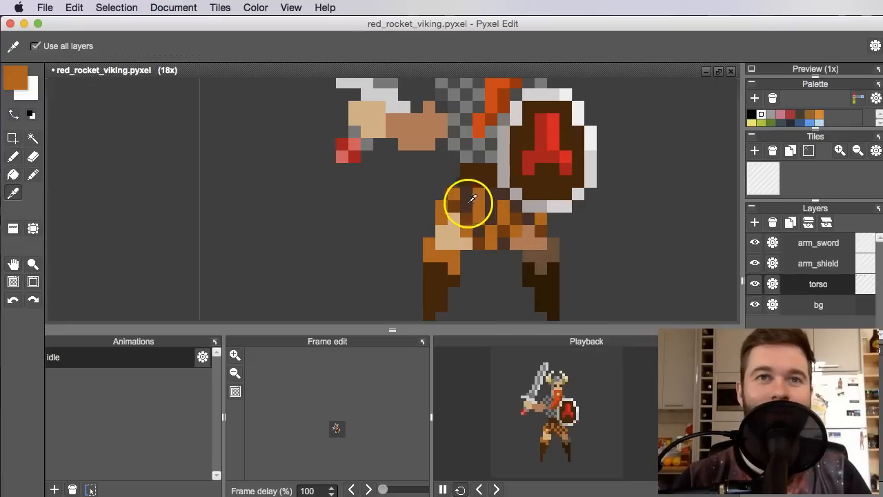
left_click(473, 199)
key("b")
scroll(452, 219, "down", 3)
scroll(405, 240, "up", 2)
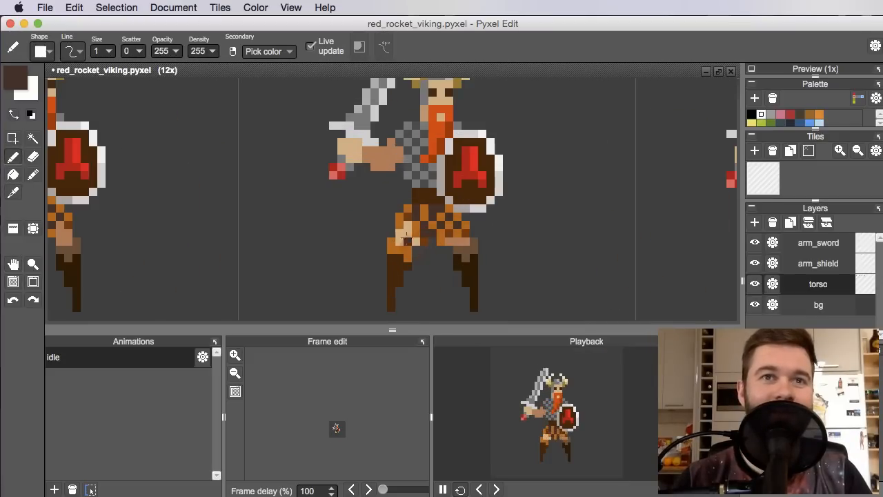
scroll(656, 244, "down", 3)
scroll(416, 249, "up", 3)
left_click(351, 226)
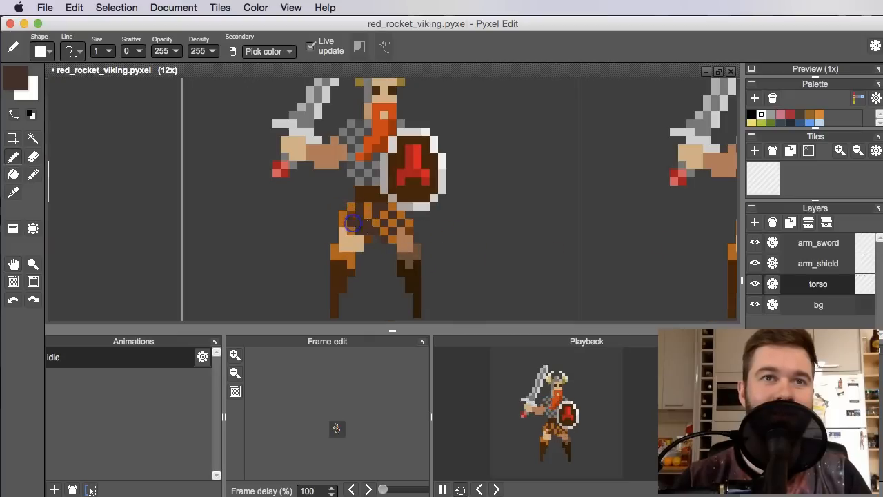
Extend the rear edge of the first and second vikings' skirts with a sampled orange pixel, then sample the adjoining dark brown for shading.
scroll(537, 250, "down", 3)
scroll(448, 242, "up", 3)
scroll(469, 233, "down", 2)
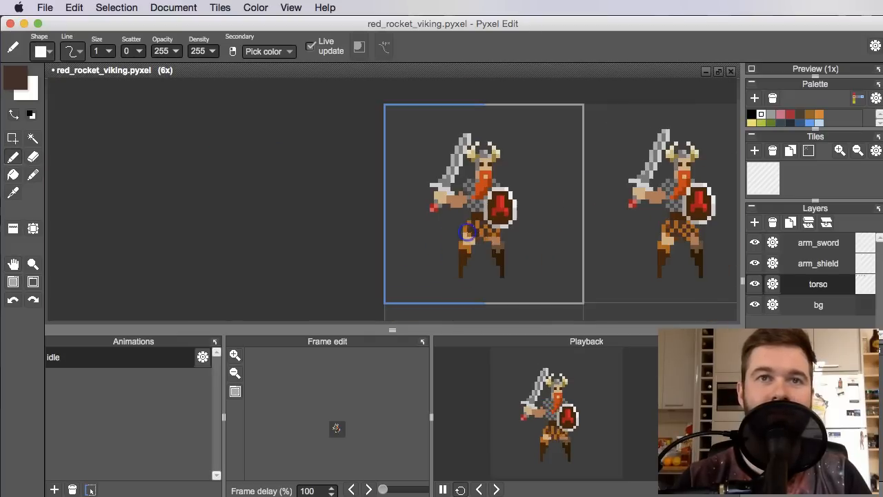
left_click_drag(624, 287, 566, 290)
left_click_drag(522, 248, 492, 248)
scroll(380, 246, "up", 1)
left_click_drag(614, 256, 489, 255)
scroll(564, 232, "up", 1)
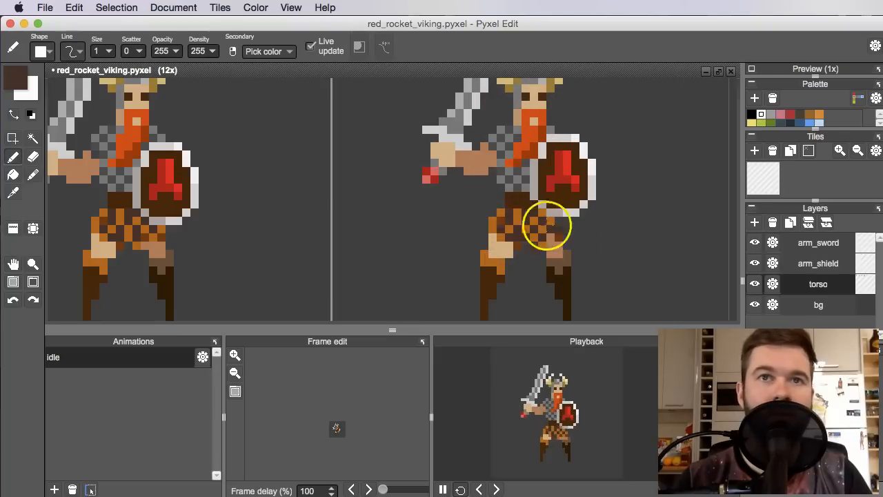
key("alt")
left_click(494, 225, "alt")
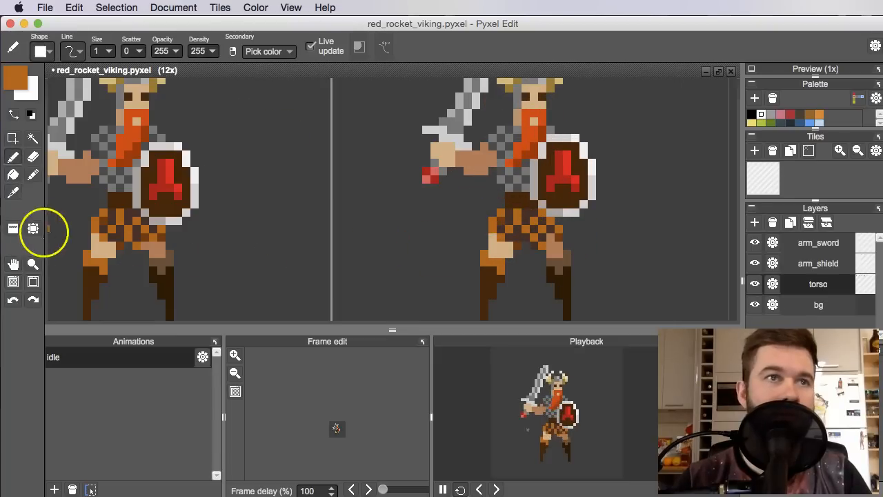
left_click(88, 228)
left_click(484, 225)
left_click(498, 228, "alt")
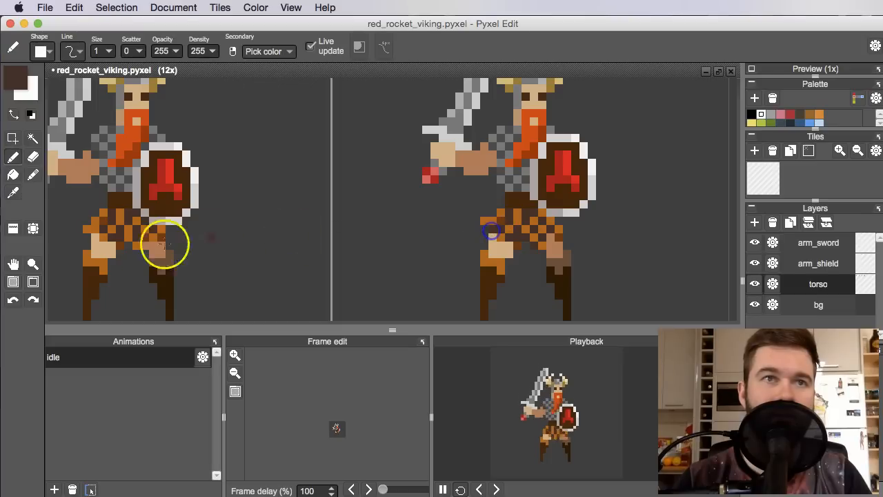
Rework the rear edge of the third viking's skirt using orange and dark brown sampled from the skirt.
scroll(311, 253, "left", 5)
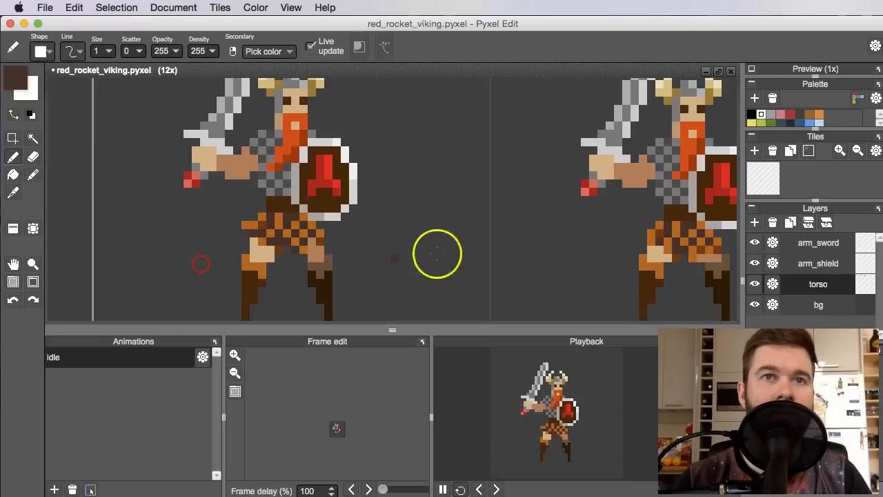
scroll(437, 254, "down", 1)
scroll(523, 227, "up", 2)
left_click(522, 226, "alt")
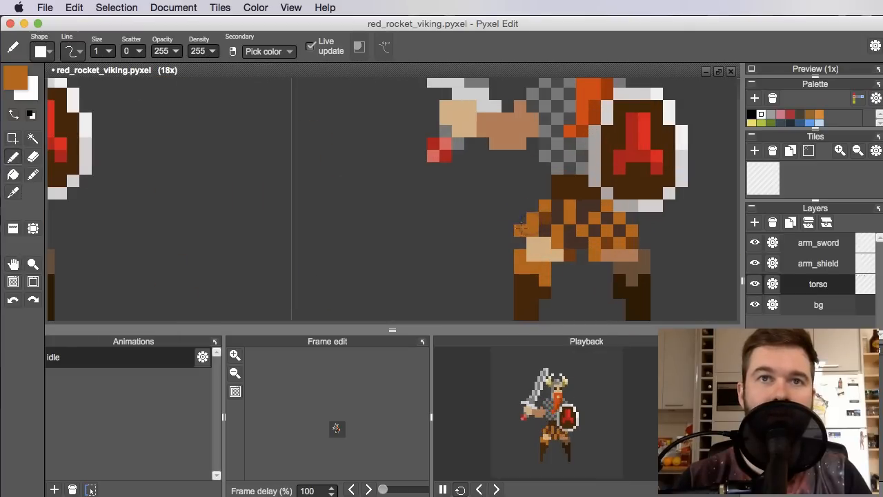
left_click(538, 222, "alt")
scroll(680, 246, "right", 5)
scroll(615, 242, "left", 6)
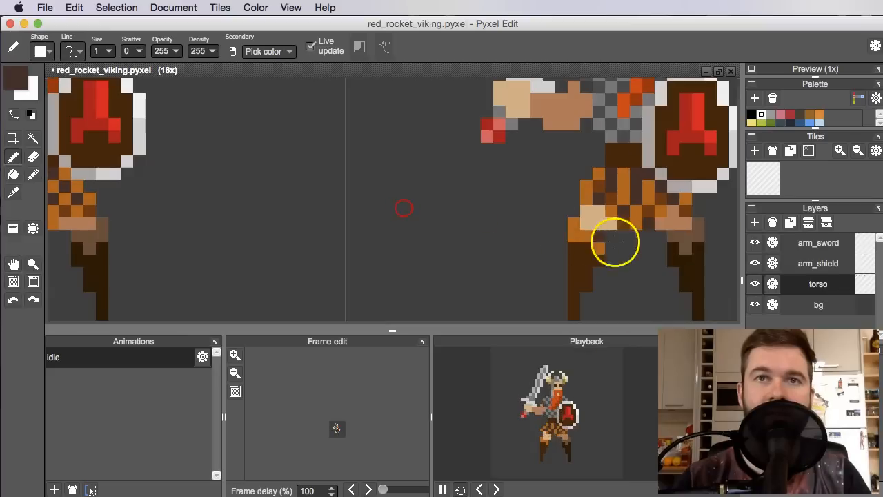
scroll(605, 197, "down", 3)
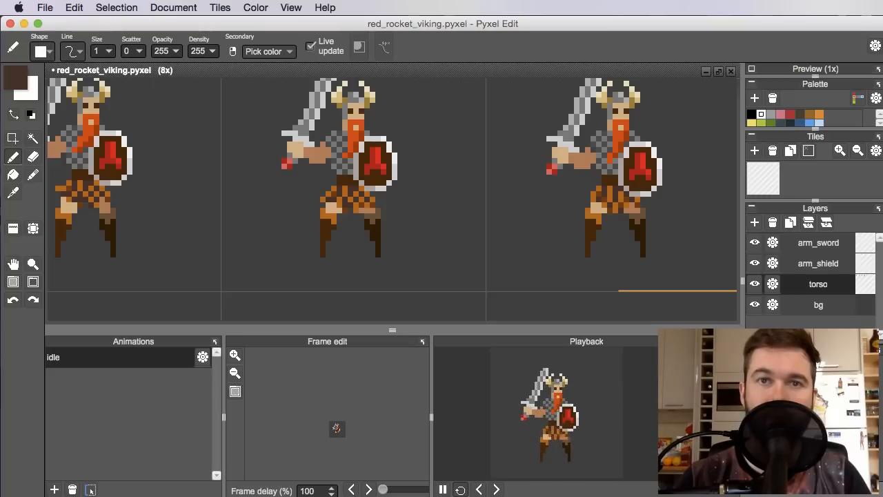
Rework the front edge of the second viking's skirt below the shield with sampled orange and dark brown.
scroll(627, 304, "down", 1)
left_click_drag(408, 295, 604, 259)
scroll(255, 207, "up", 1)
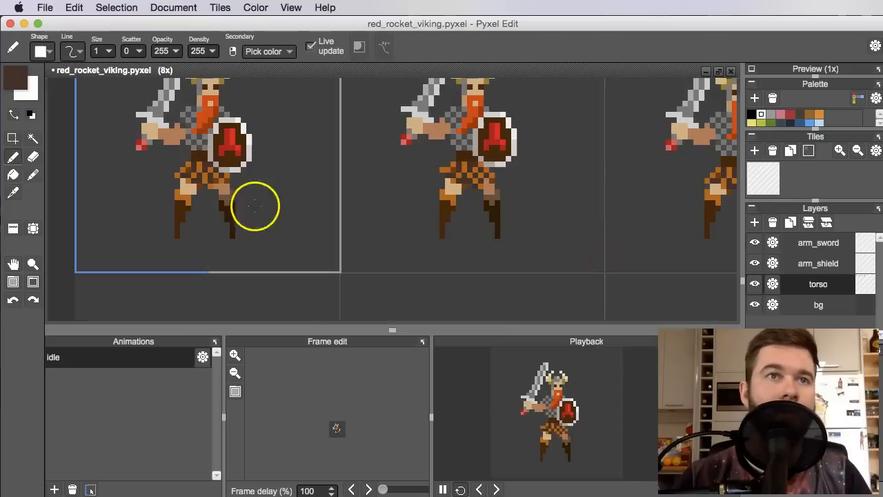
scroll(255, 206, "up", 1)
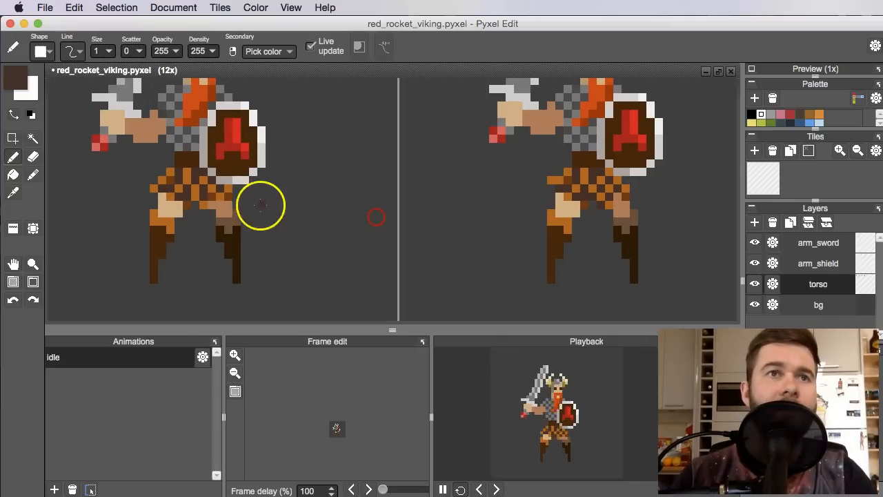
left_click_drag(260, 205, 231, 217)
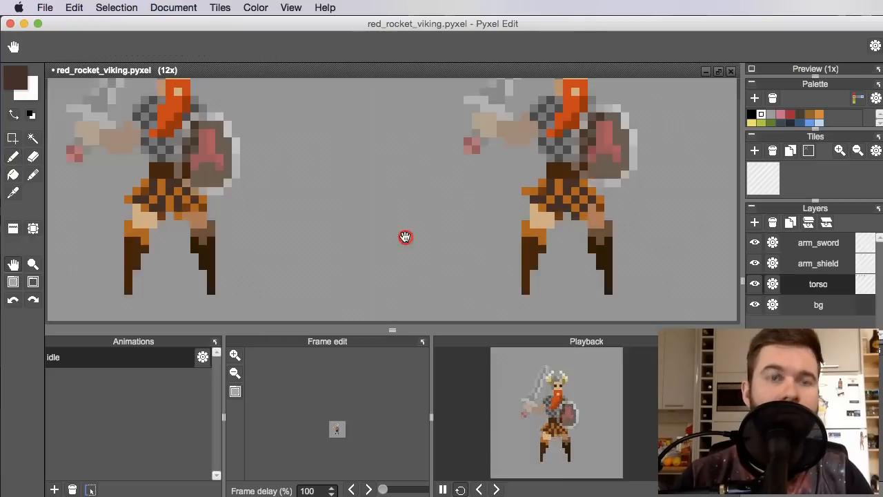
left_click_drag(404, 237, 365, 236)
right_click(561, 194)
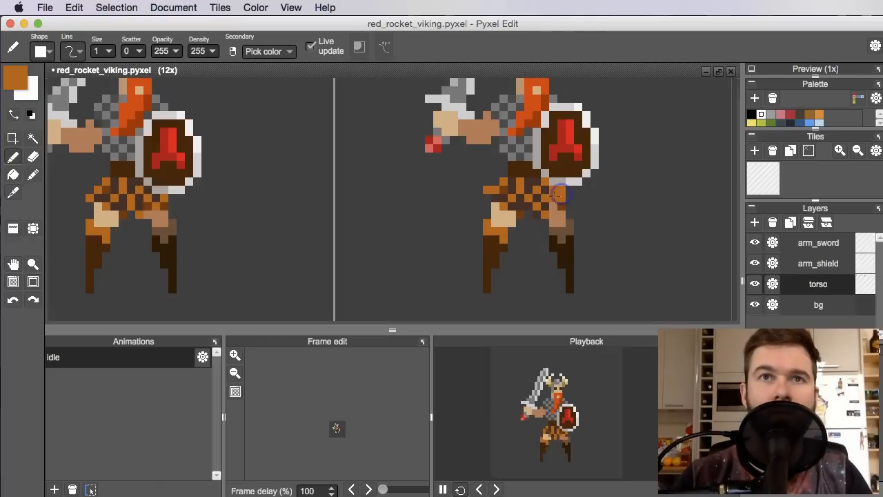
right_click(560, 200)
Touch up the front edge of the third and fourth vikings' skirts with sampled skirt colours, erasing at the fourth skirt's outer edge.
scroll(560, 200, "down", 2)
left_click_drag(655, 242, 467, 243)
scroll(586, 201, "up", 2)
right_click(562, 213)
left_click_drag(619, 223, 323, 225)
left_click_drag(661, 215, 622, 213)
right_click(617, 219)
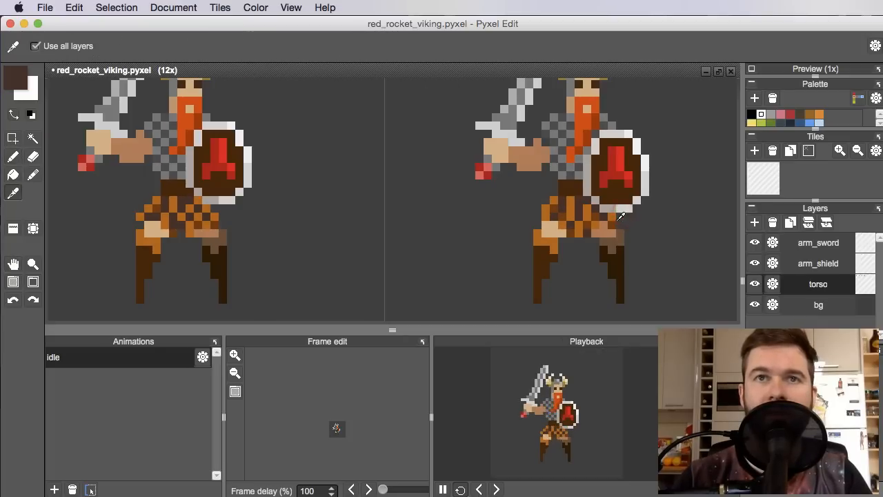
right_click(611, 217)
key("e")
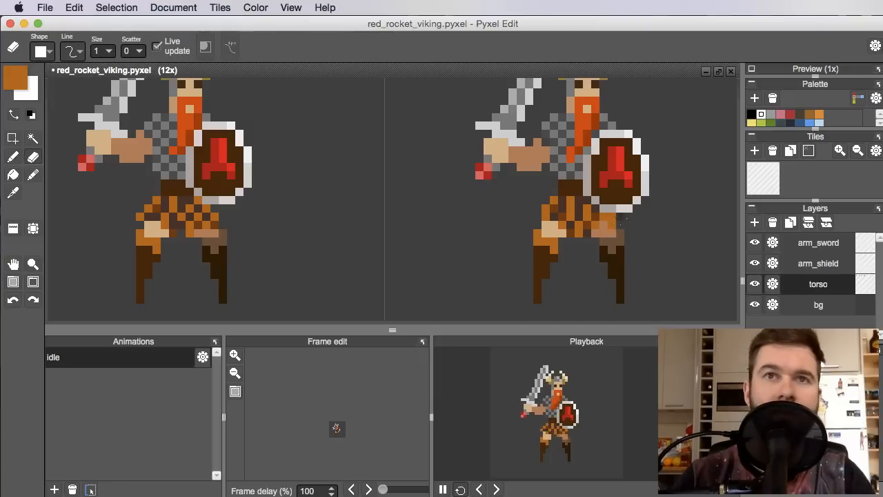
left_click_drag(616, 219, 691, 322)
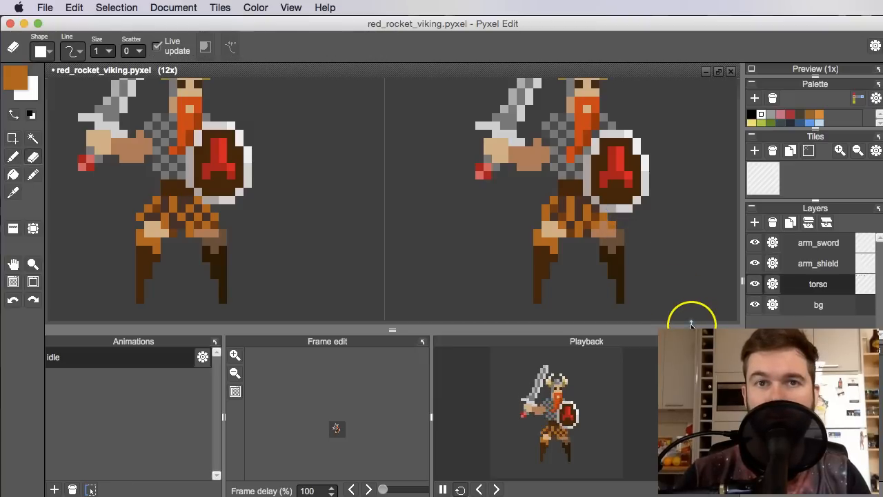
Add a new layer directly above the bg layer and name it shadow.
scroll(656, 297, "down", 2)
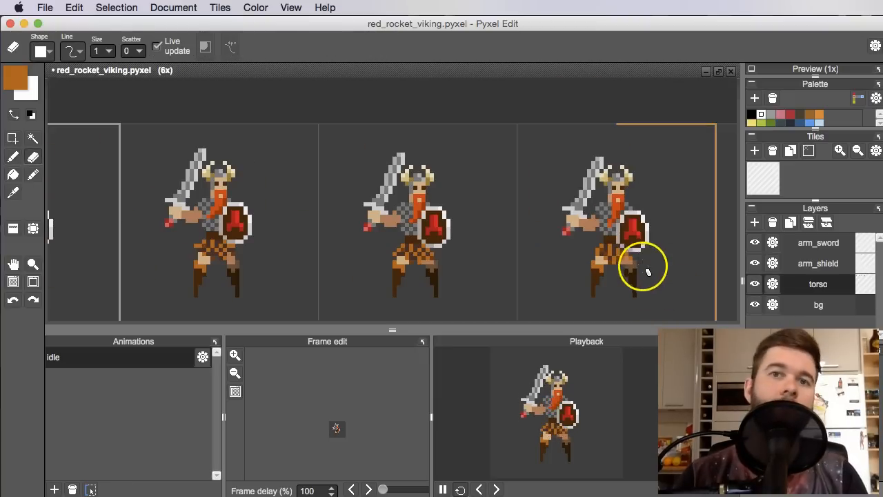
key("space")
left_click_drag(658, 250, 616, 244)
scroll(633, 264, "down", 2)
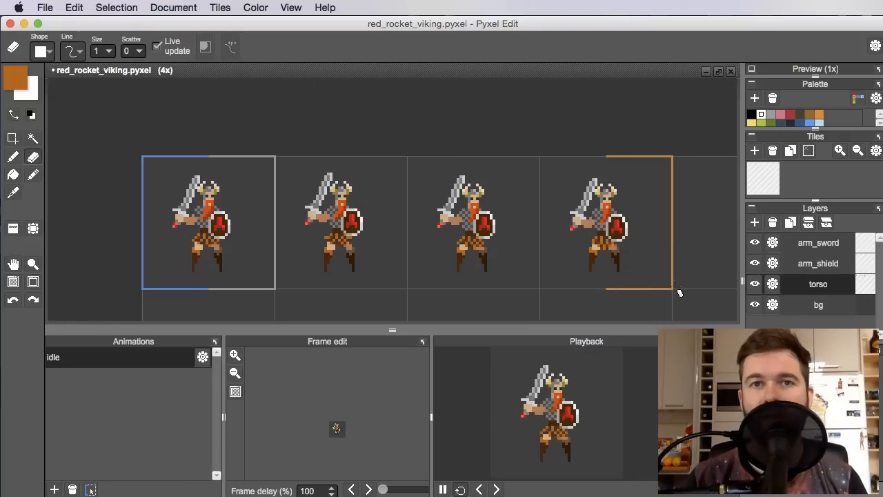
left_click_drag(443, 257, 448, 230)
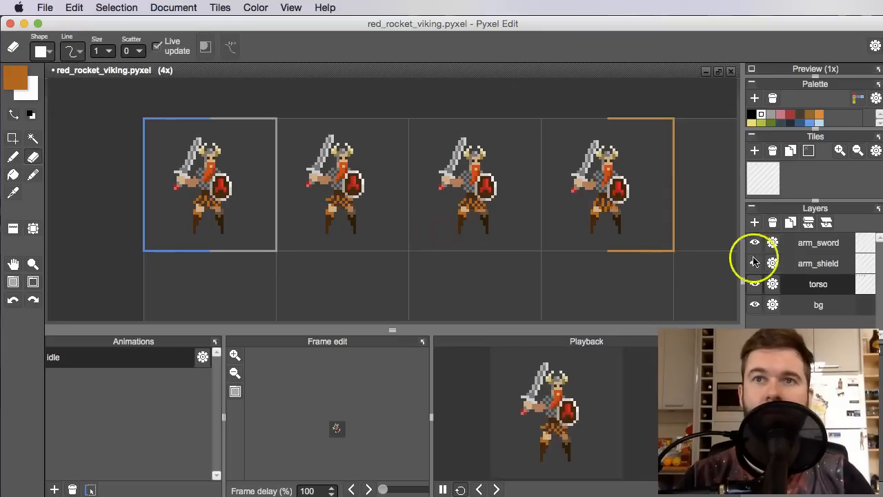
left_click(819, 304)
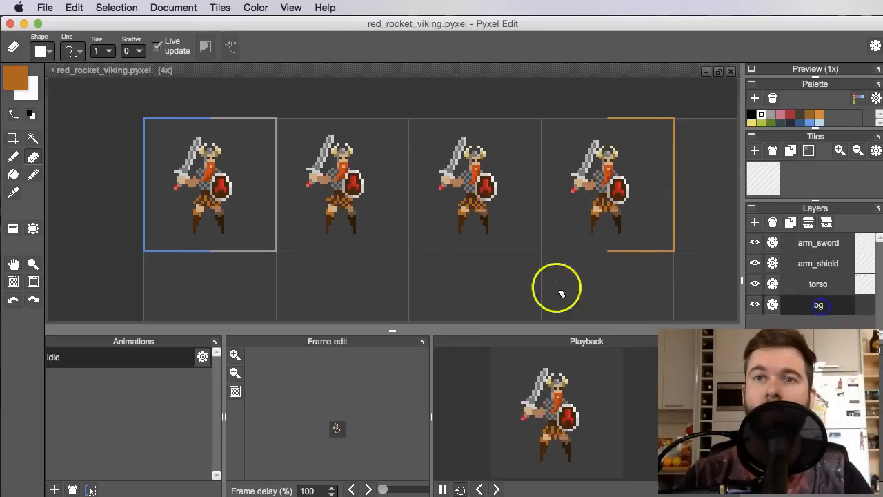
scroll(298, 238, "left", 3)
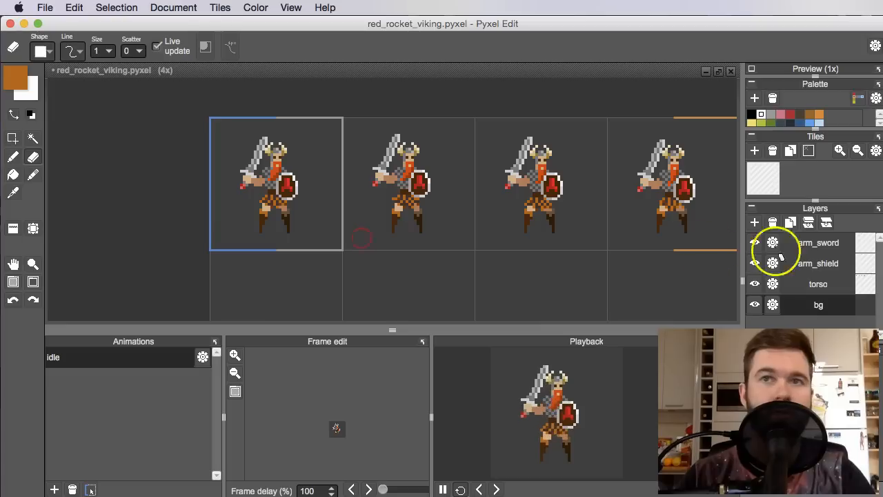
left_click(754, 221)
left_click(771, 308)
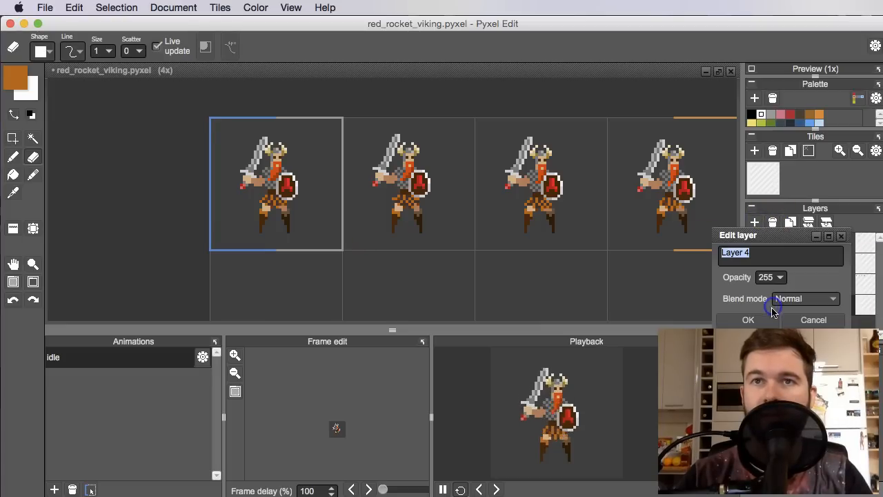
type("shado")
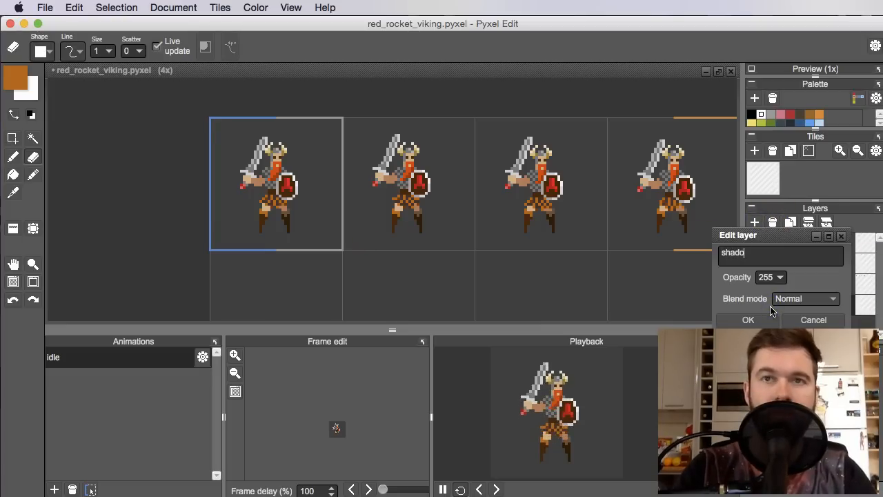
type("w")
key("Return")
Draw a flat black shadow under the first viking's feet on the shadow layer, using the default black colour.
scroll(365, 224, "up", 2)
left_click_drag(358, 224, 406, 236)
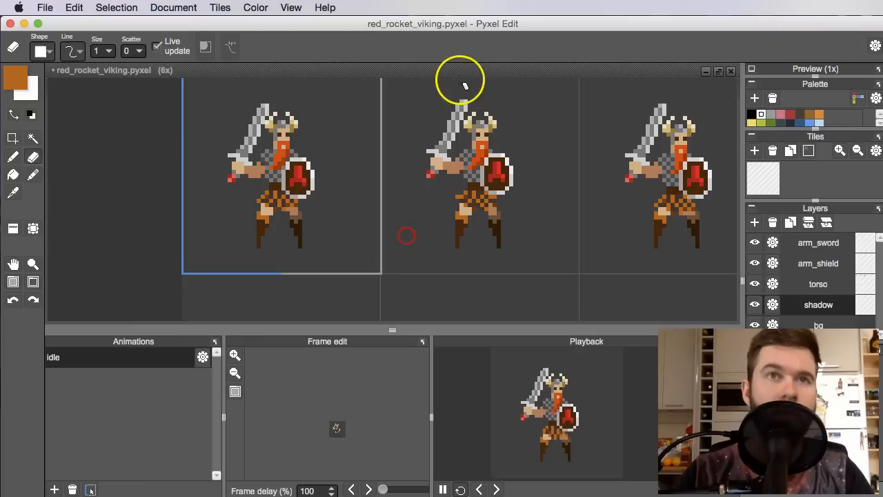
key("b")
scroll(254, 258, "up", 2)
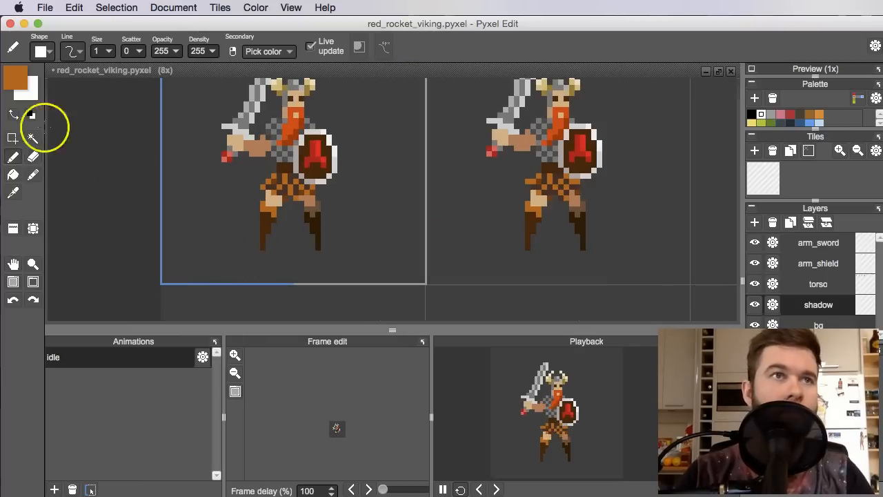
left_click(31, 115)
scroll(253, 257, "up", 5)
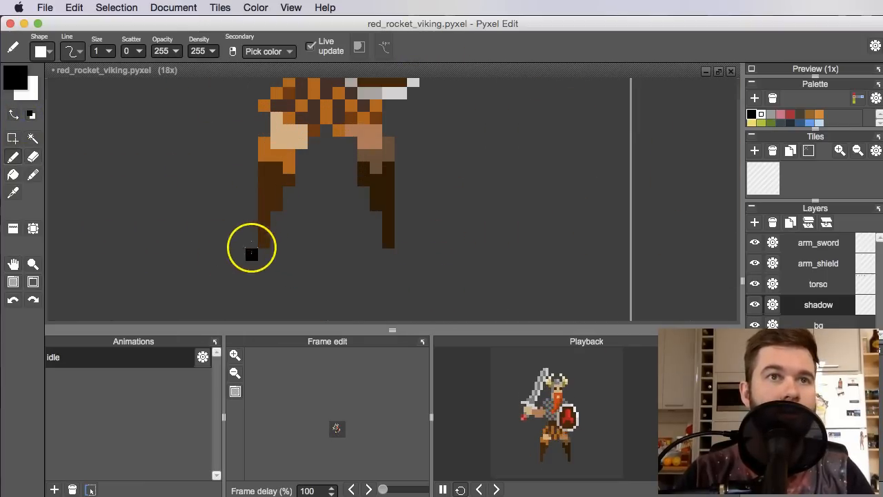
scroll(251, 249, "down", 5)
scroll(249, 244, "up", 2)
mouse_move(244, 242)
left_mouse_down()
mouse_move(363, 245)
mouse_move(251, 234)
mouse_move(359, 237)
left_mouse_up()
left_click_drag(243, 251, 347, 249)
Copy the first frame's shadow and paste it into the second, third and fourth frames at the same position.
scroll(349, 251, "down", 2)
scroll(349, 251, "down", 2)
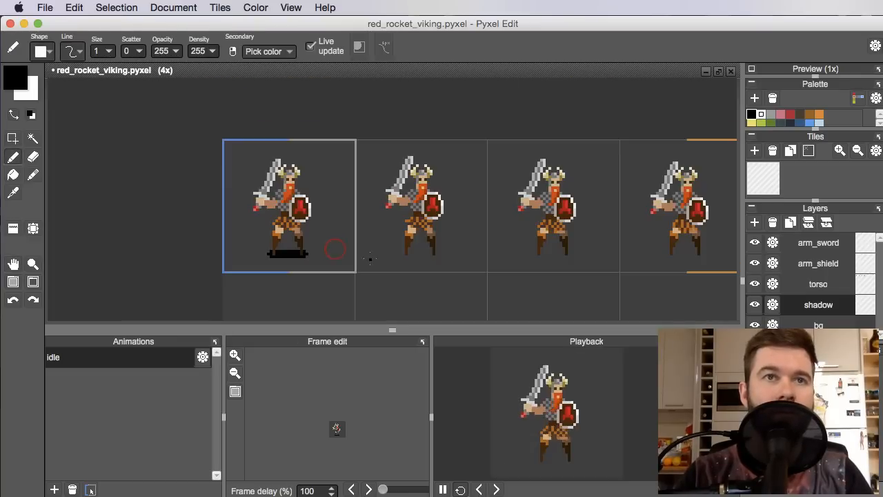
key("m")
left_click_drag(408, 254, 366, 251)
left_click(280, 214)
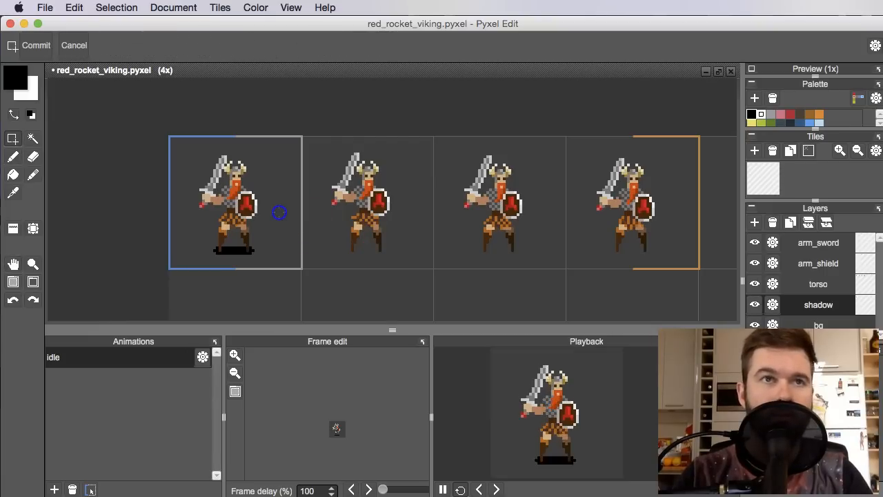
left_click(390, 210)
key("super+v")
left_click(511, 203)
key("super+v")
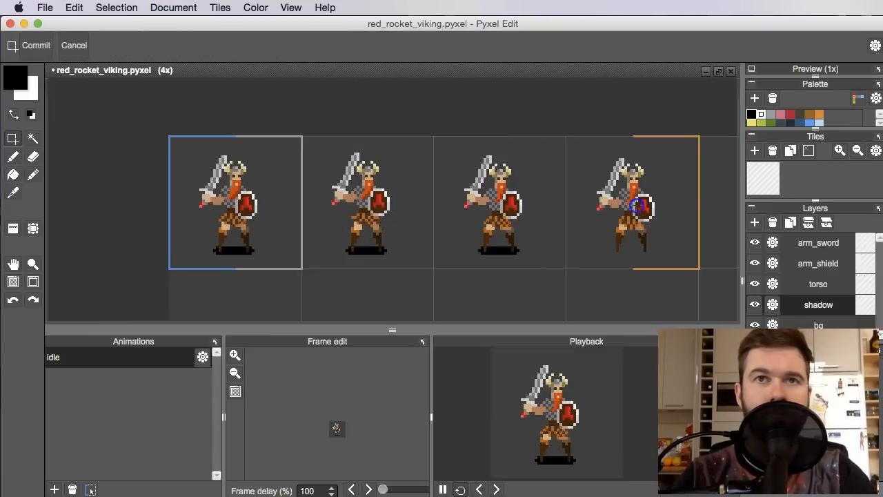
left_click(635, 207)
key("super+v")
key("Return")
Set the shadow layer's opacity to 146.
left_click_drag(665, 296, 605, 283)
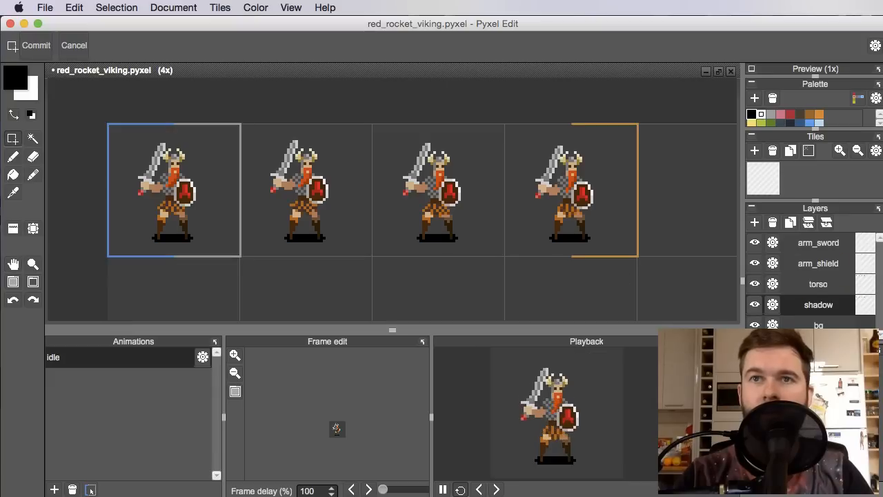
left_click(773, 305)
double_click(766, 277)
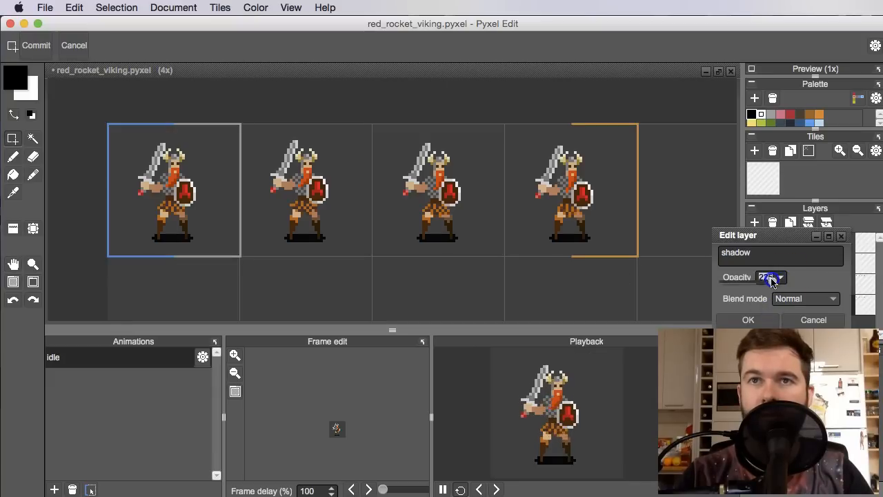
left_click_drag(751, 283, 758, 282)
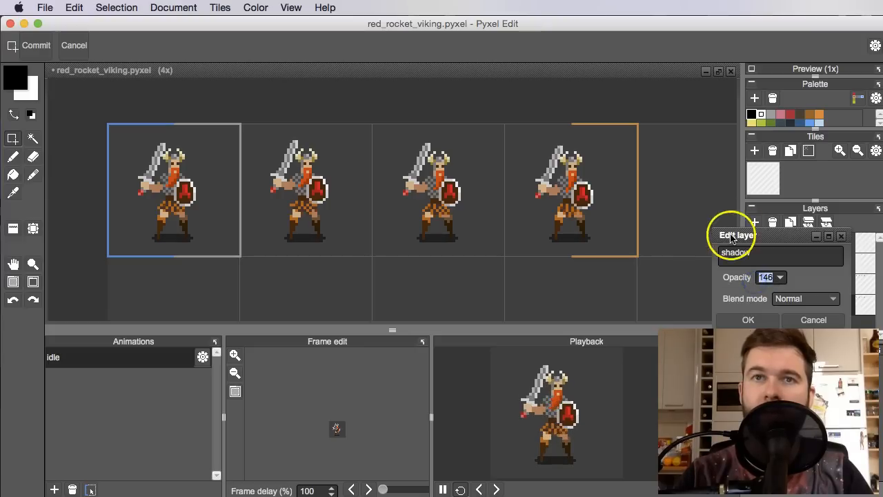
left_click(841, 236)
left_click_drag(616, 256, 532, 230)
left_click_drag(613, 232, 645, 228)
left_click_drag(575, 219, 620, 236)
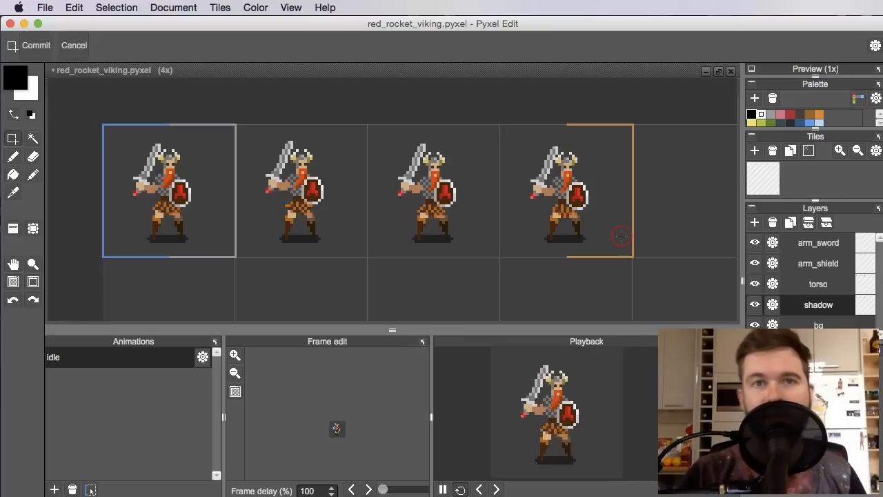